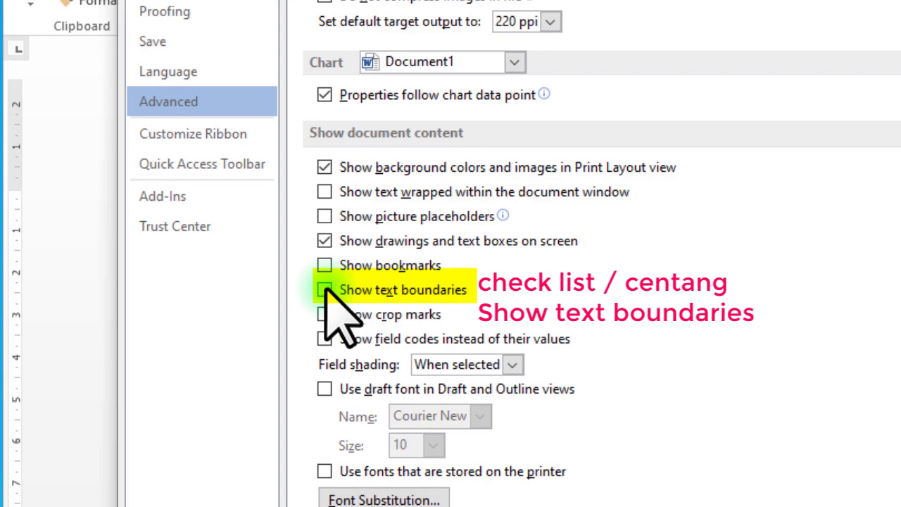
- Turn on the display of text boundaries in the advanced Word options and apply the change
{"action": "left_click", "coordinate": [324, 288]}
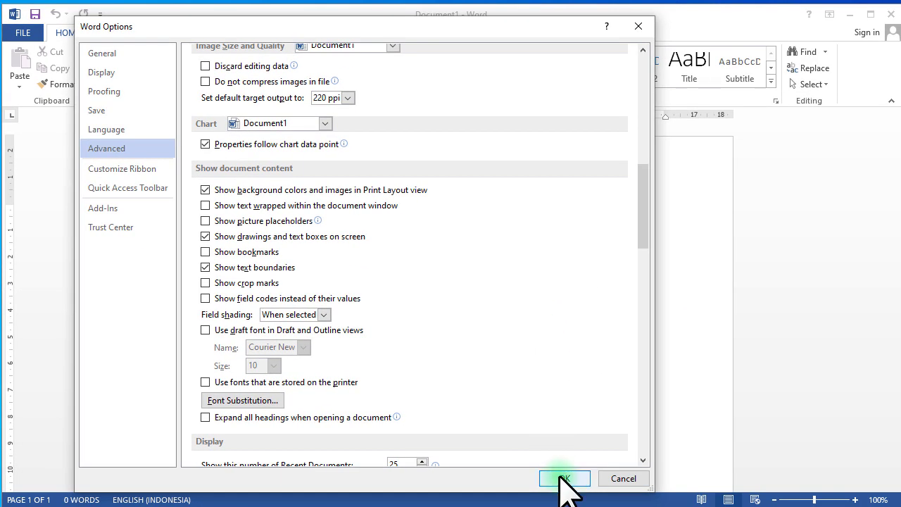
{"action": "left_click", "coordinate": [564, 478]}
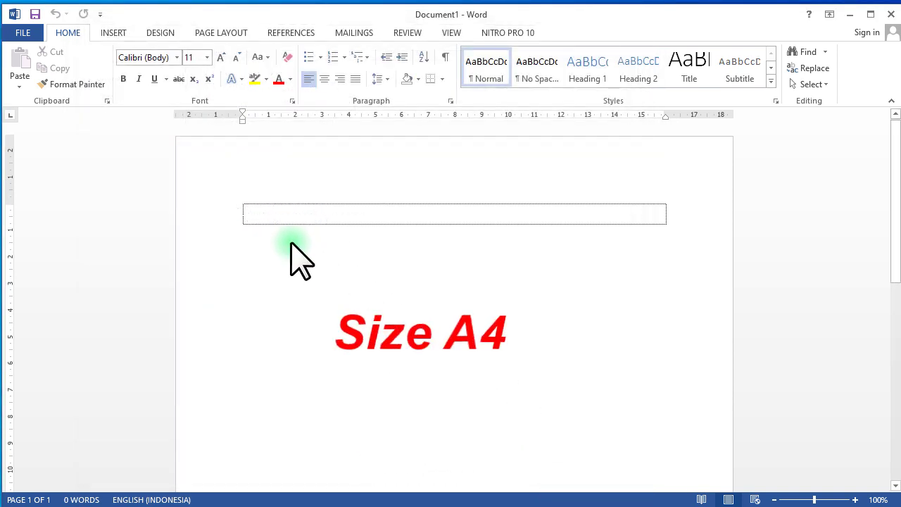
- Set the document's paper size to A4 (21 cm x 29,7 cm)
{"action": "left_click", "coordinate": [214, 33]}
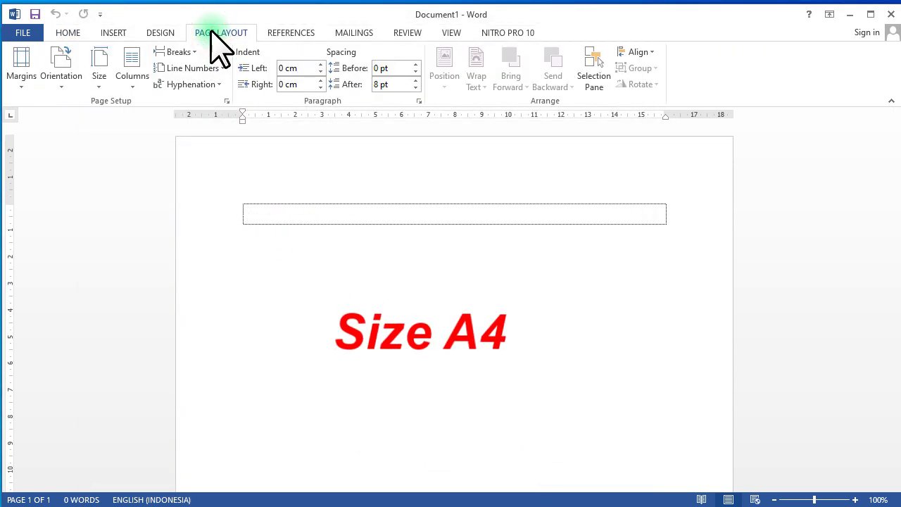
{"action": "left_click", "coordinate": [98, 74]}
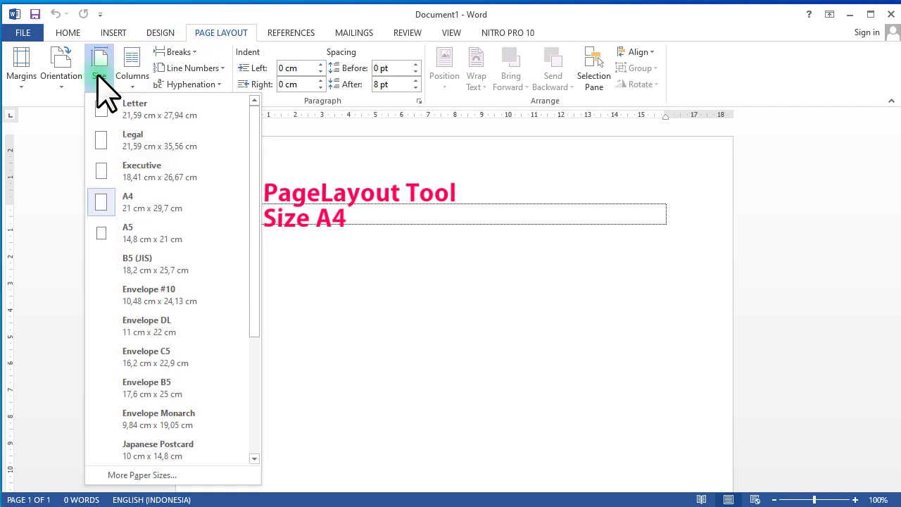
{"action": "left_click", "coordinate": [153, 204]}
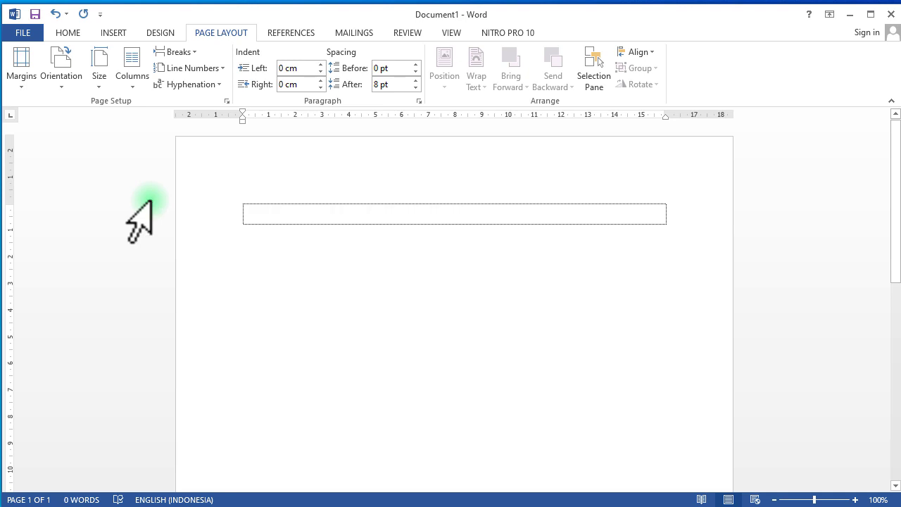
- Set custom top, bottom, left and right page margins of 0,5 cm for the whole document
{"action": "left_click", "coordinate": [29, 78]}
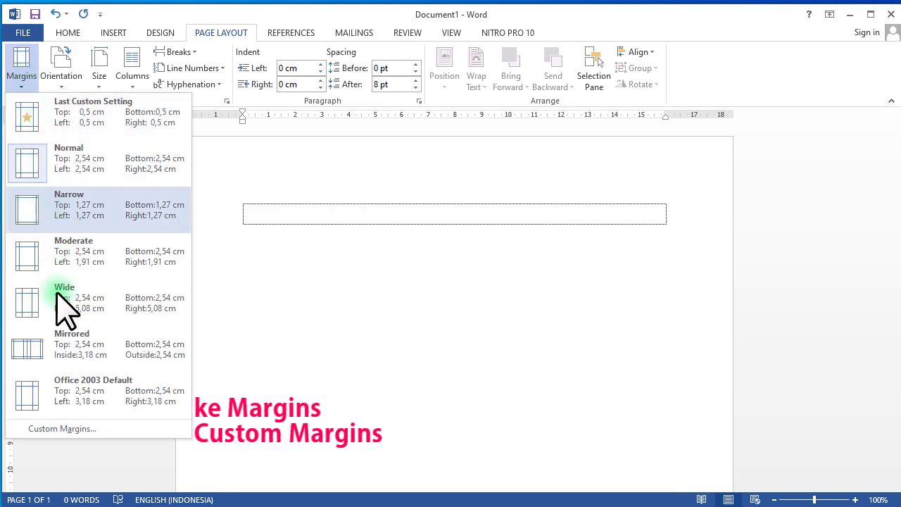
{"action": "left_click", "coordinate": [74, 427]}
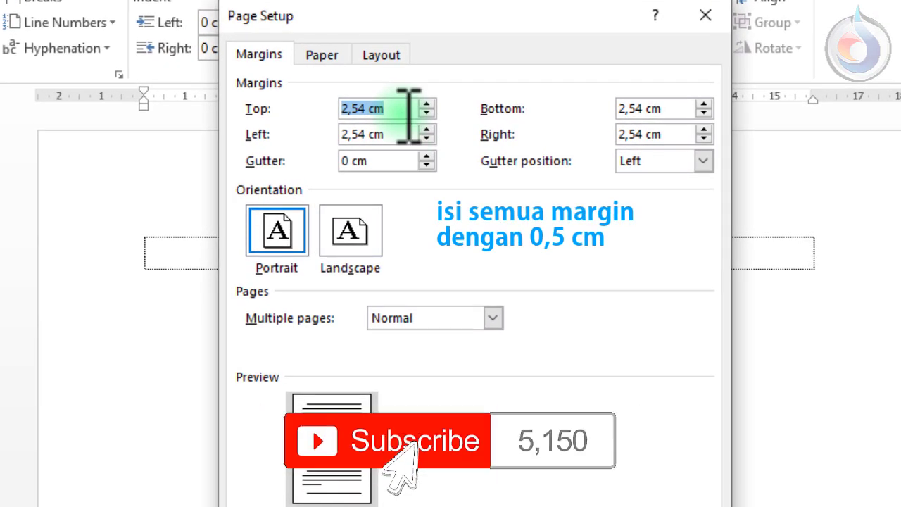
{"action": "type", "text": ",5"}
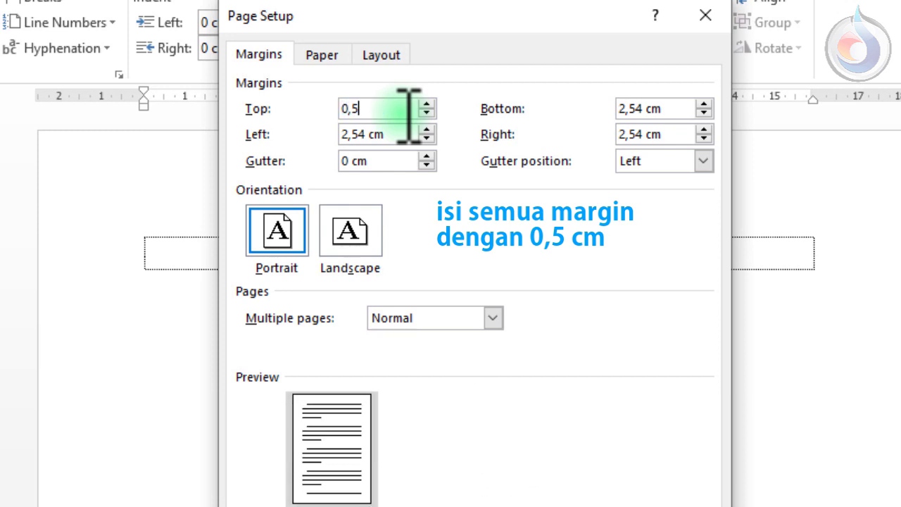
{"action": "key", "text": "Tab"}
{"action": "type", "text": "0,5"}
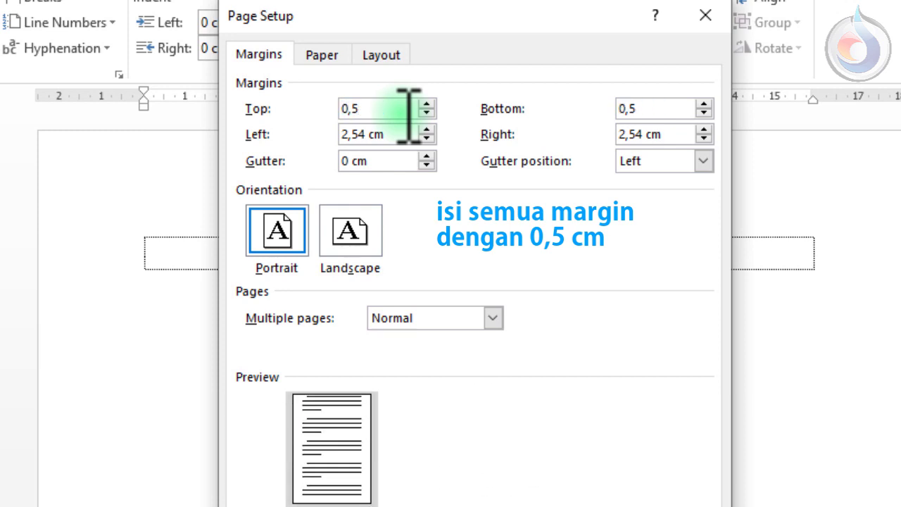
{"action": "type", "text": "0,"}
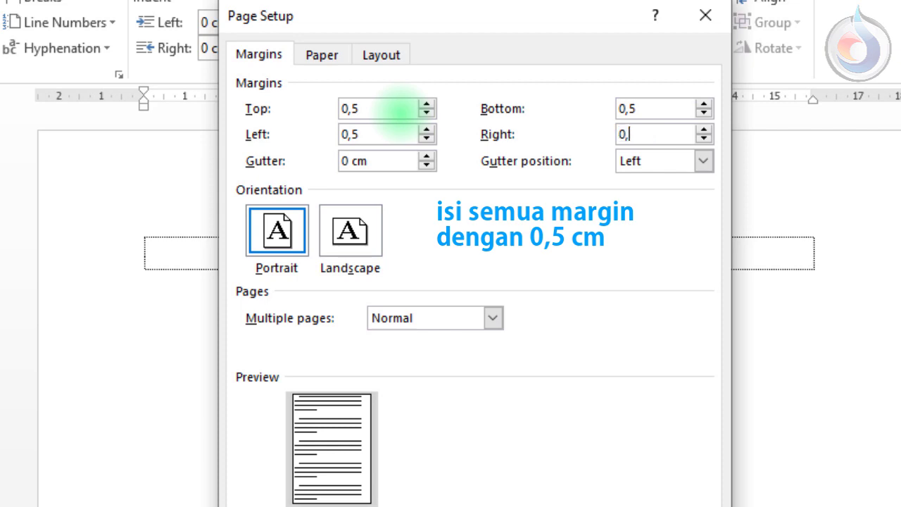
{"action": "type", "text": "5"}
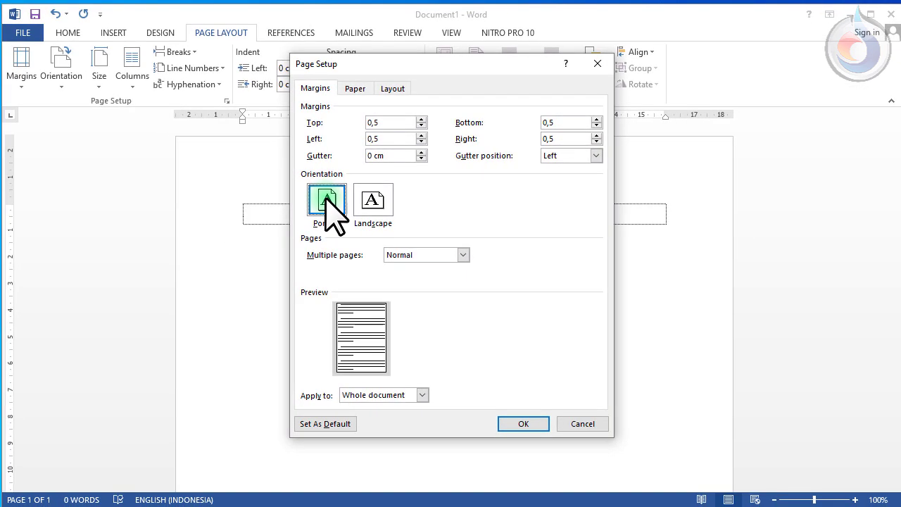
{"action": "left_click", "coordinate": [523, 424]}
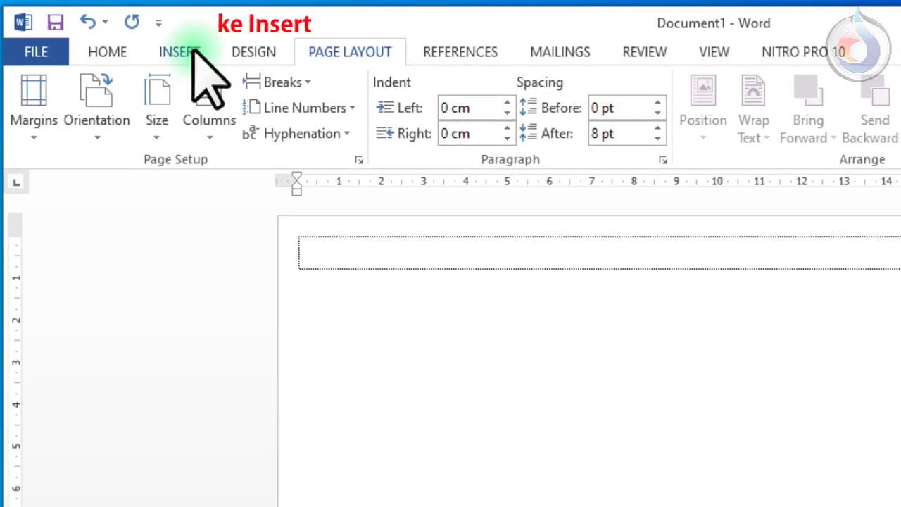
- Draw a rectangle shape about 20 cm wide and 10,7 cm high from the upper-left corner of the page's text boundary
{"action": "left_click", "coordinate": [190, 53]}
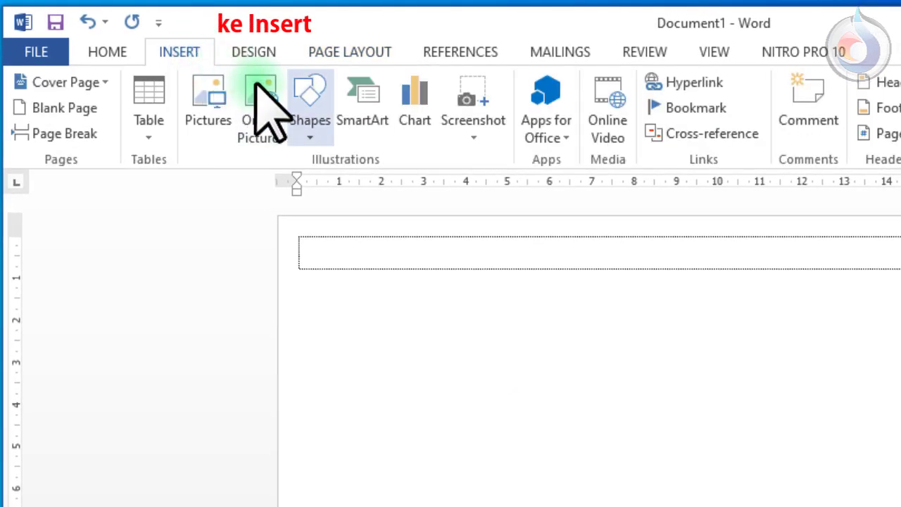
{"action": "left_click", "coordinate": [318, 118]}
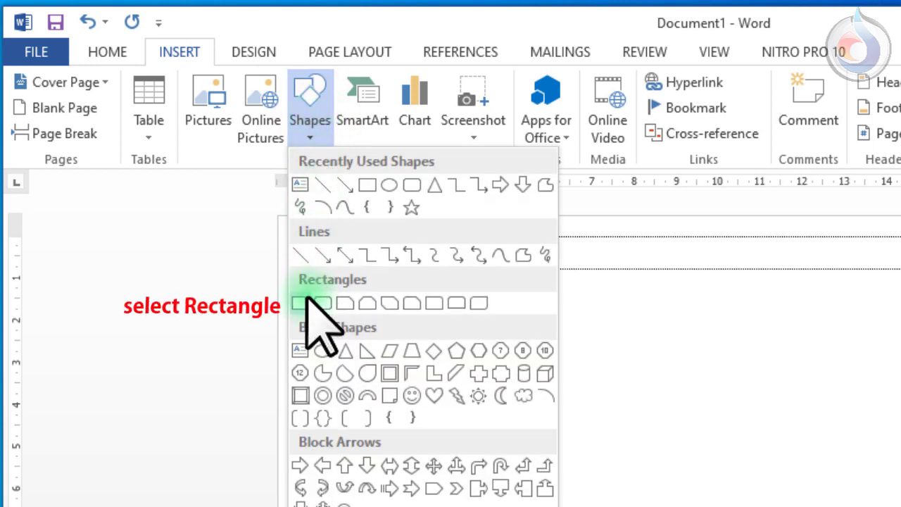
{"action": "left_click", "coordinate": [310, 301]}
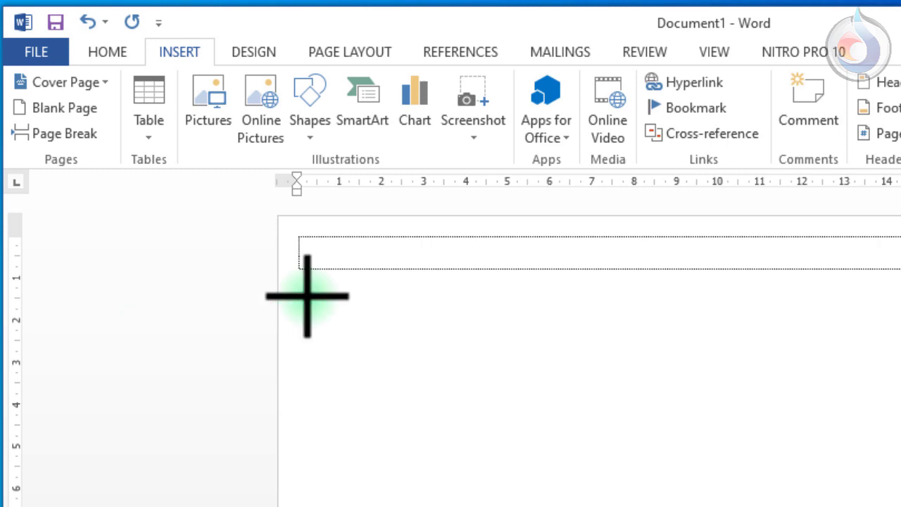
{"action": "left_click_drag", "start_coordinate": [298, 235], "coordinate": [538, 439]}
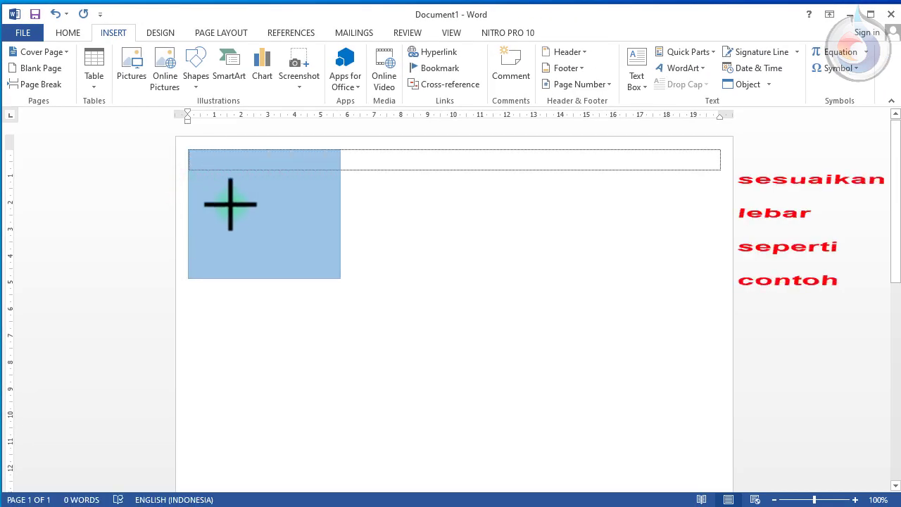
{"action": "left_click_drag", "start_coordinate": [230, 204], "coordinate": [456, 311]}
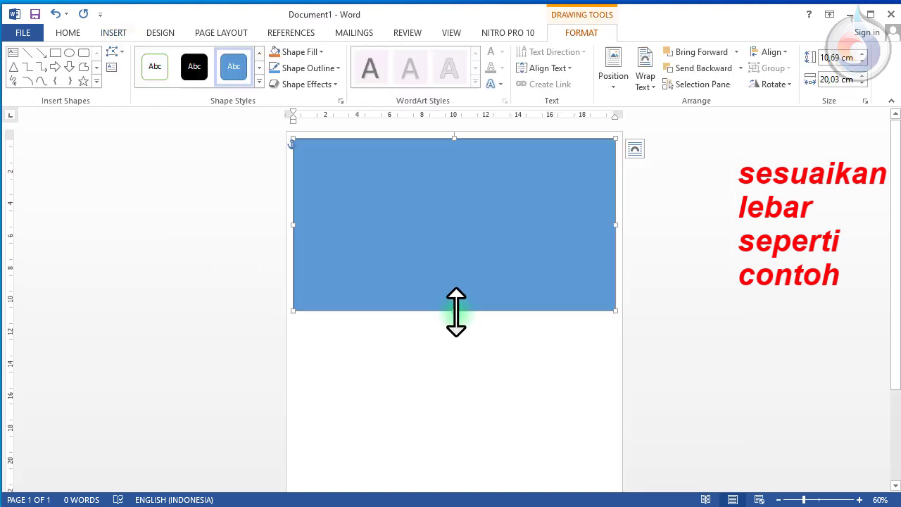
- Stretch the rectangle's lower edge down to the bottom margin, making the shape about 28,6 cm high
{"action": "left_click_drag", "start_coordinate": [455, 311], "coordinate": [452, 436]}
{"action": "scroll", "coordinate": [435, 484], "scroll_direction": "up", "scroll_amount": 5}
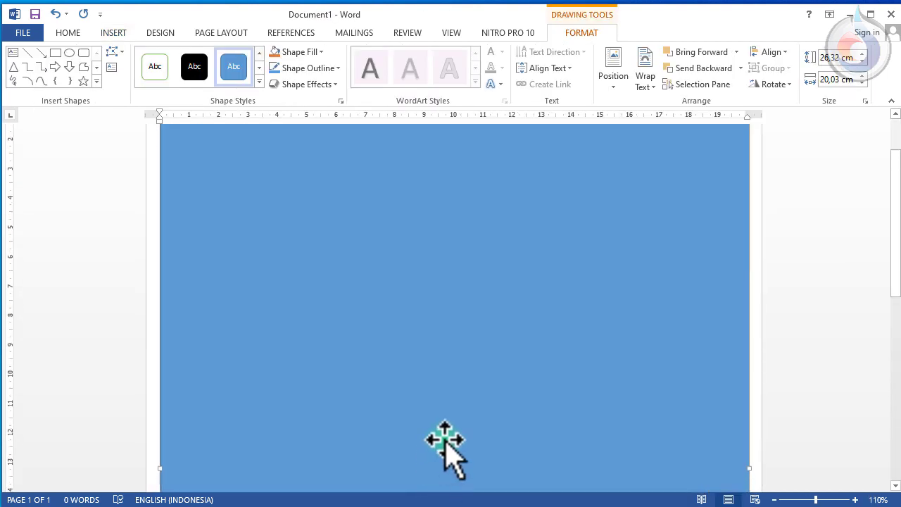
{"action": "scroll", "coordinate": [446, 438], "scroll_direction": "down", "scroll_amount": 3}
{"action": "left_click_drag", "start_coordinate": [453, 395], "coordinate": [456, 462]}
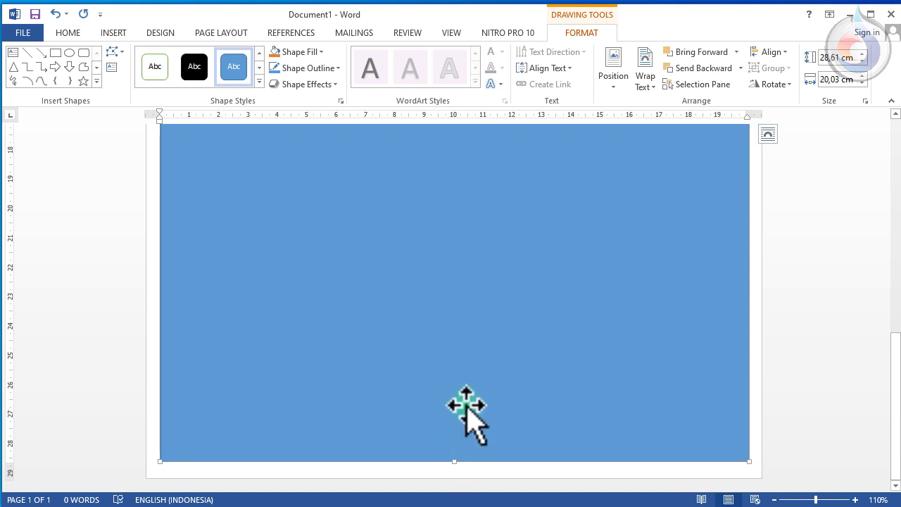
- Remove the outline from the full-page rectangle
{"action": "scroll", "coordinate": [466, 405], "scroll_direction": "up", "scroll_amount": 10}
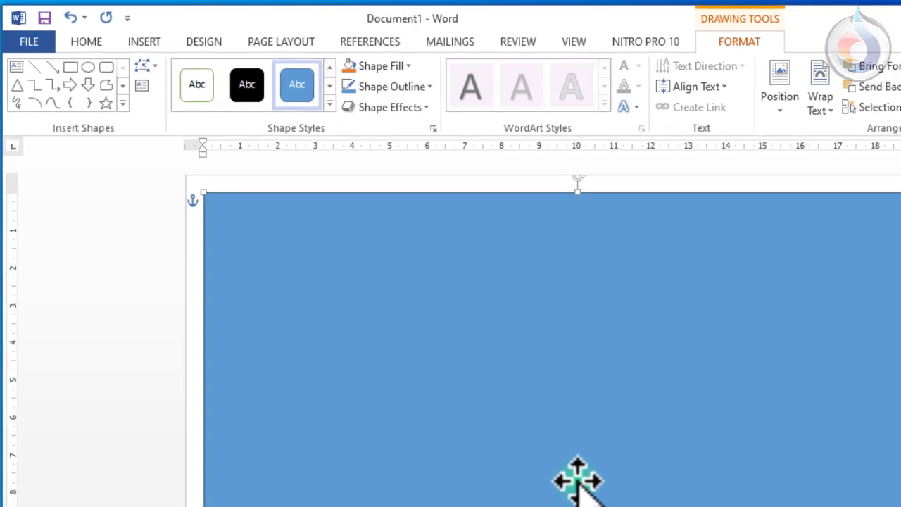
{"action": "left_click", "coordinate": [501, 109]}
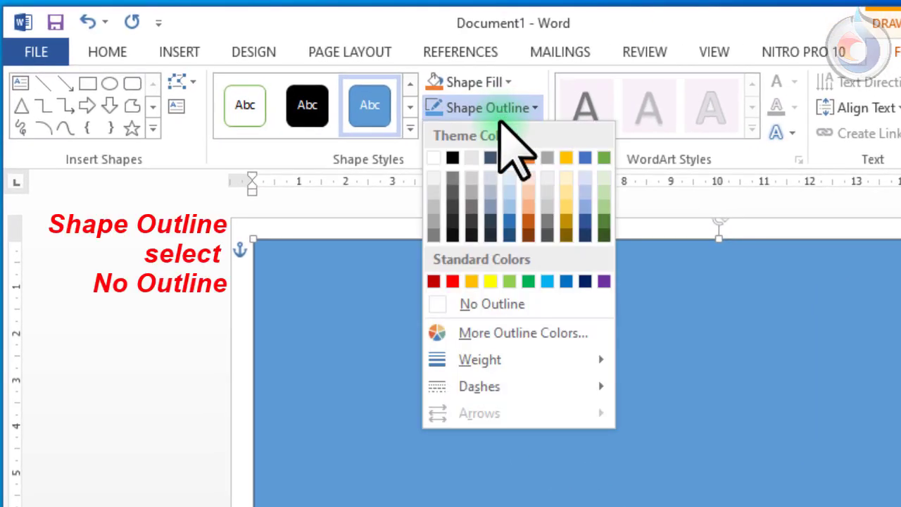
{"action": "left_click", "coordinate": [476, 304]}
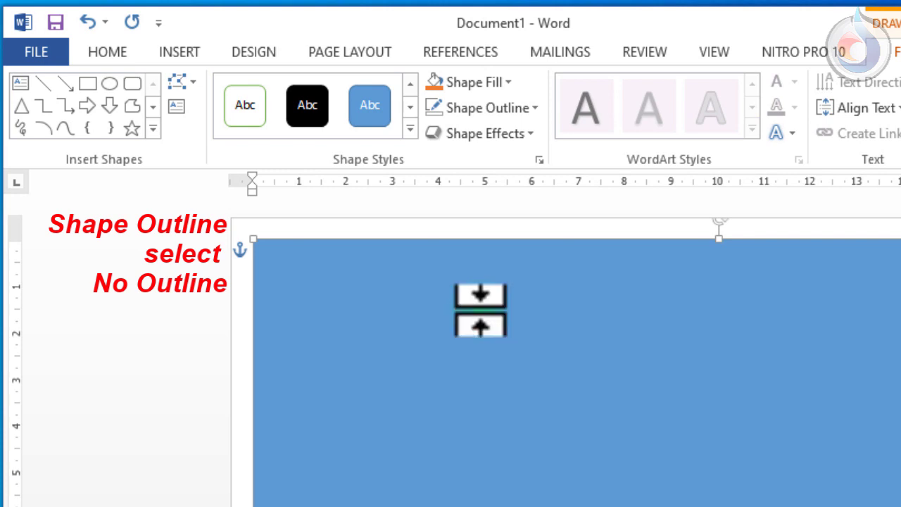
- Give the rectangle a gradient fill through the detailed gradient settings and remove its two middle gradient stops
{"action": "left_click", "coordinate": [501, 83]}
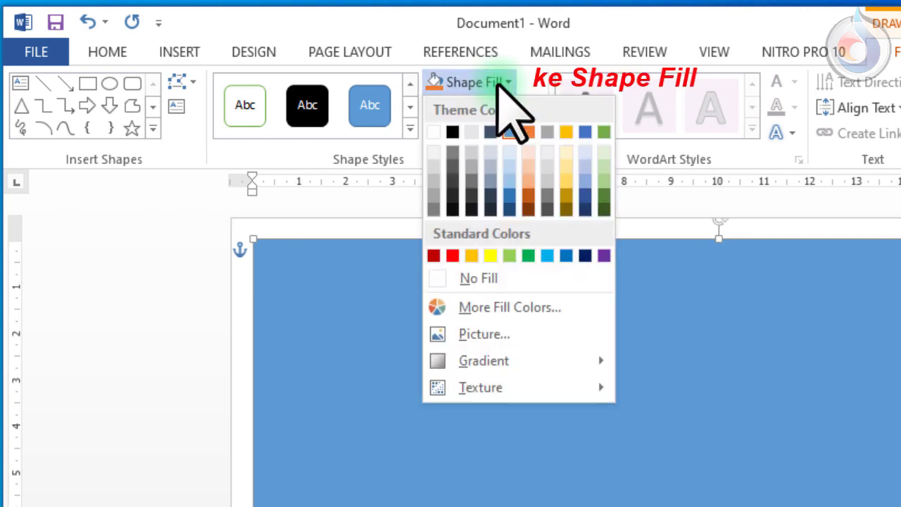
{"action": "mouse_move", "coordinate": [521, 360]}
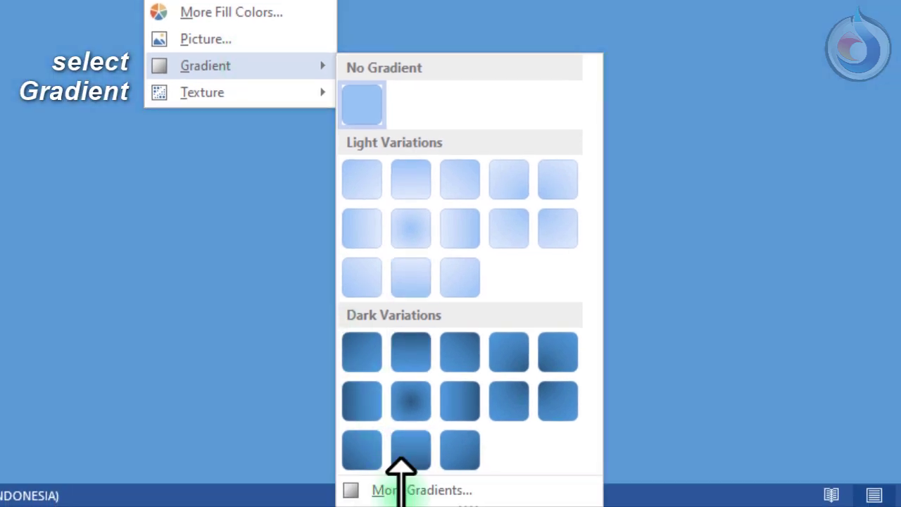
{"action": "left_click", "coordinate": [401, 491]}
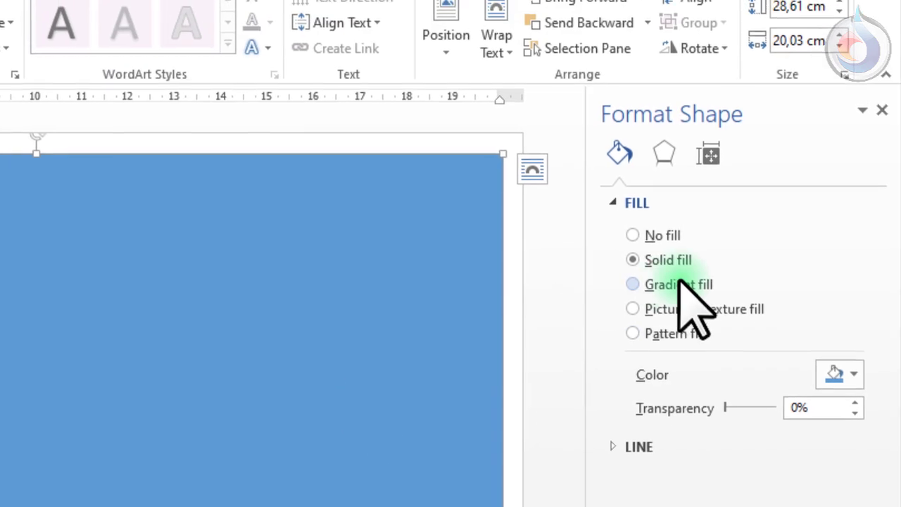
{"action": "left_click", "coordinate": [888, 92]}
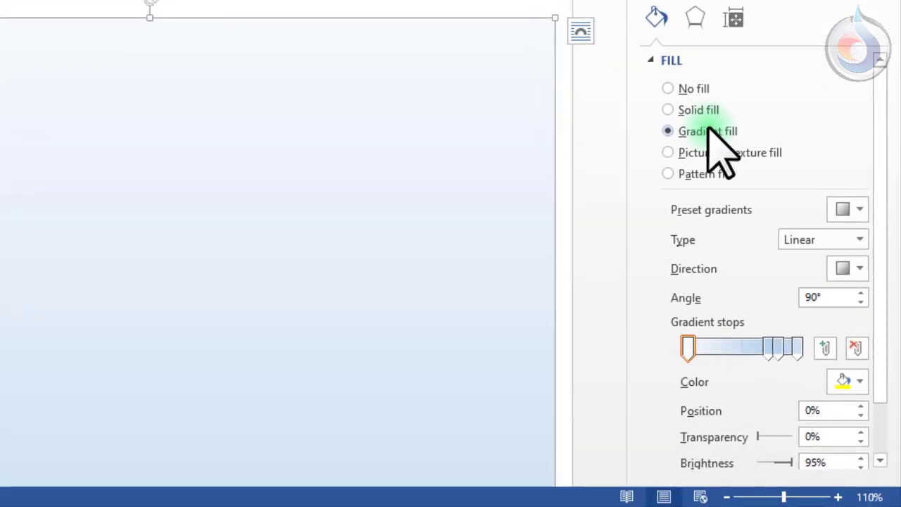
{"action": "left_click", "coordinate": [769, 346]}
{"action": "left_click_drag", "start_coordinate": [769, 347], "coordinate": [774, 311]}
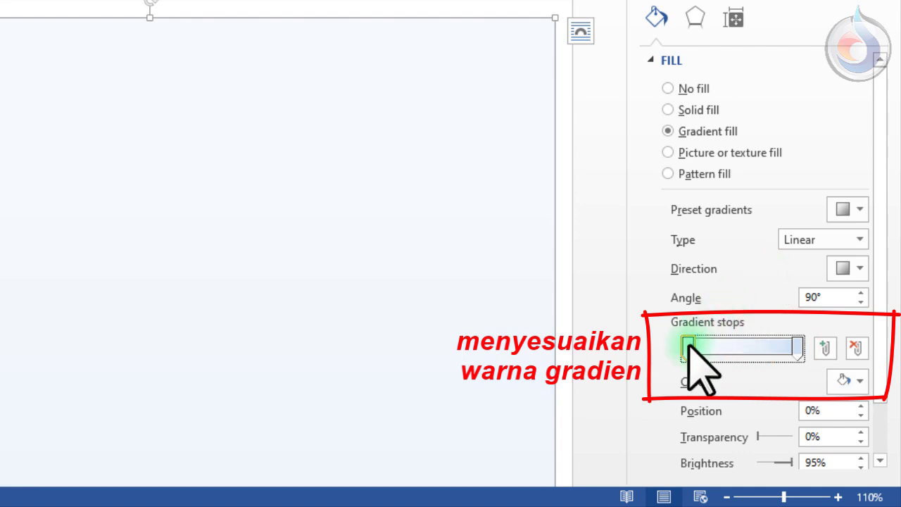
- Color the rectangle's first gradient stop standard red and its last gradient stop standard yellow
{"action": "scroll", "coordinate": [690, 348], "scroll_direction": "down", "scroll_amount": 2}
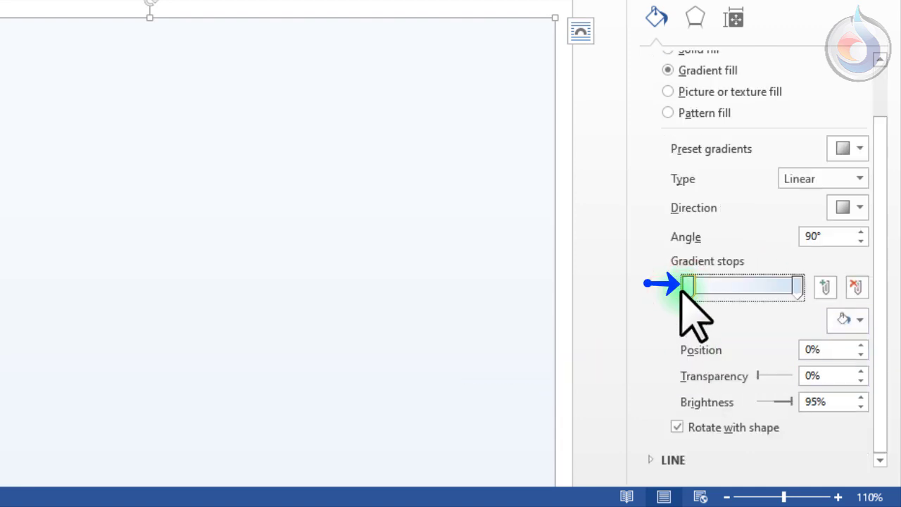
{"action": "left_click", "coordinate": [845, 320]}
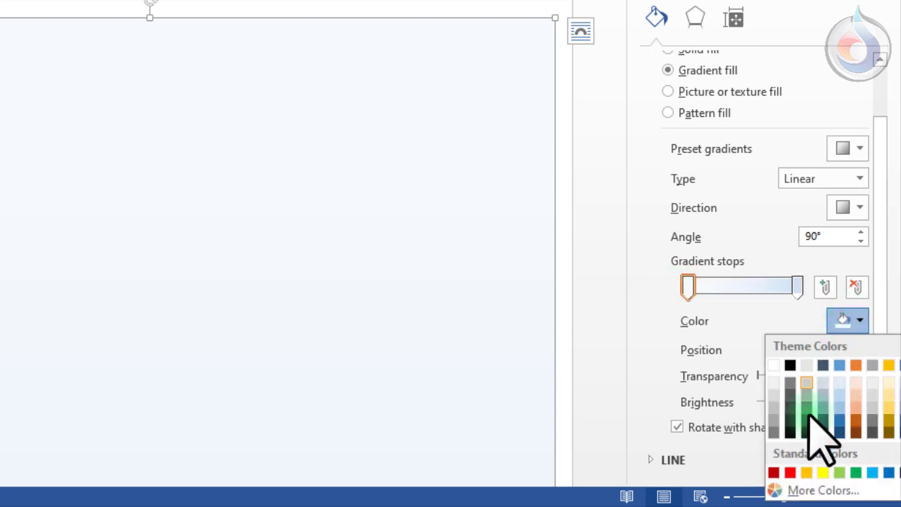
{"action": "left_click", "coordinate": [788, 472]}
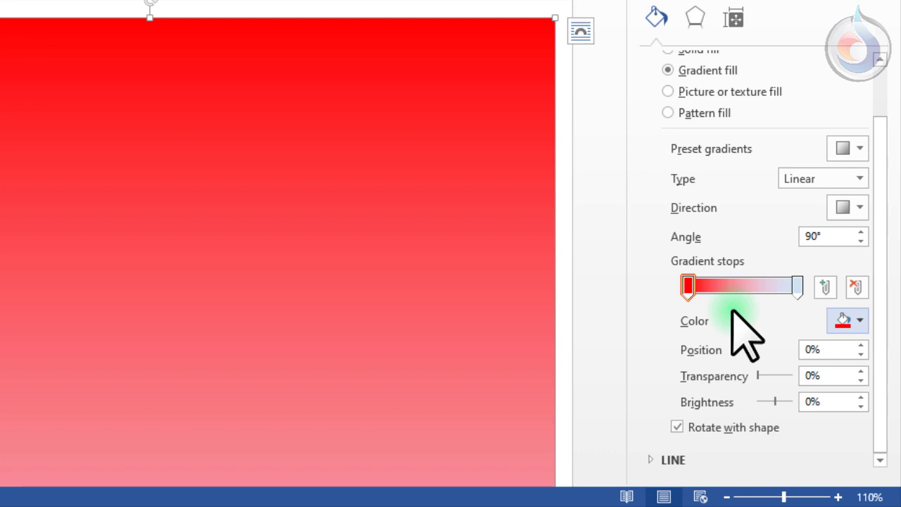
{"action": "left_click", "coordinate": [797, 286]}
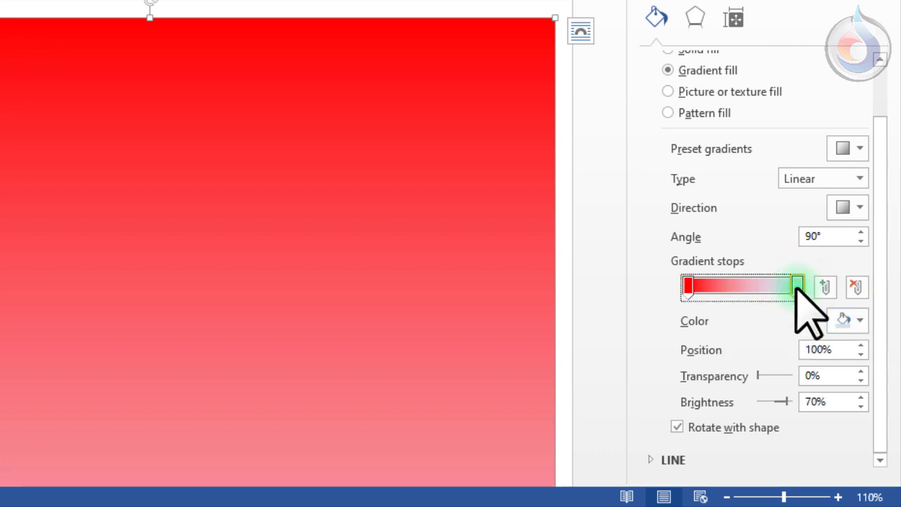
{"action": "left_click", "coordinate": [841, 321]}
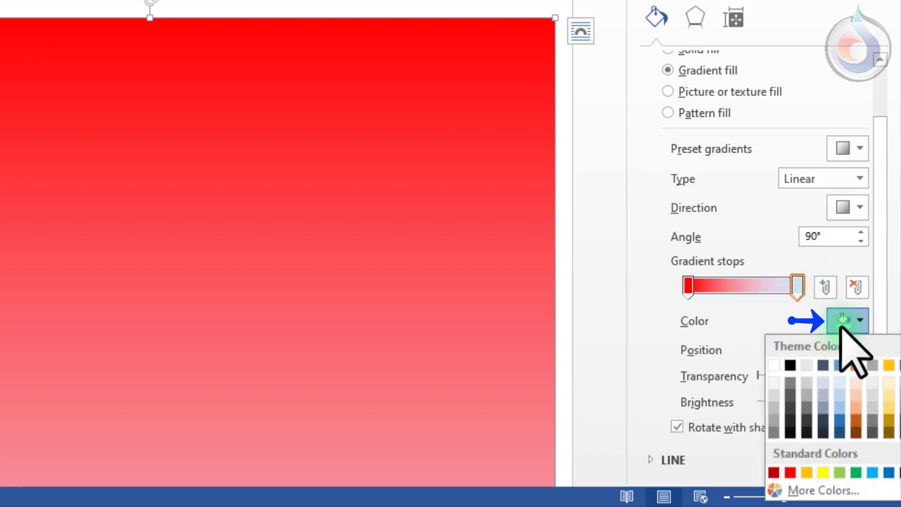
{"action": "left_click", "coordinate": [823, 471]}
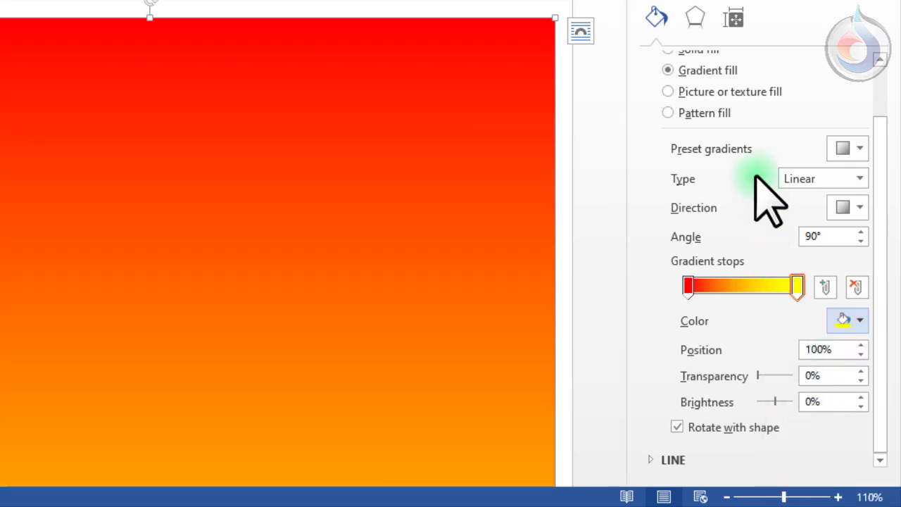
- Darken the red of the rectangle's first gradient stop slightly with a custom RGB color
{"action": "left_click", "coordinate": [839, 321]}
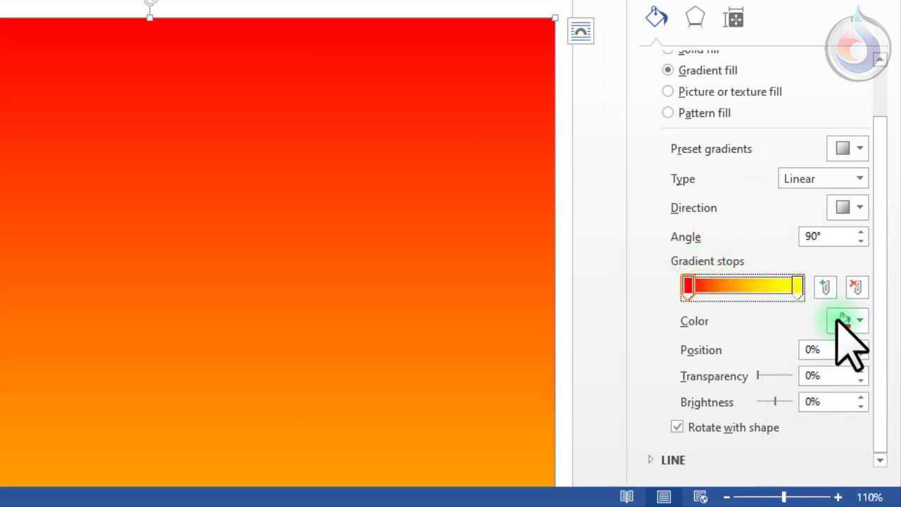
{"action": "left_click", "coordinate": [839, 321]}
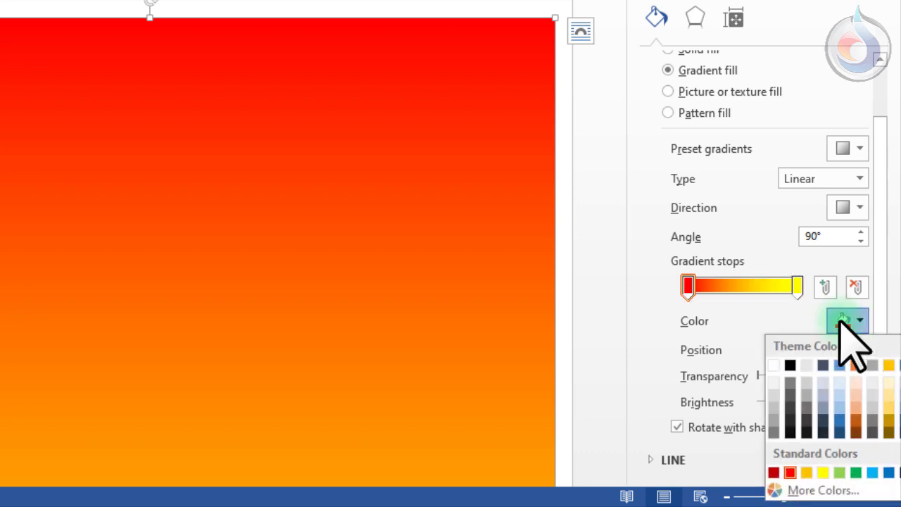
{"action": "left_click", "coordinate": [816, 489]}
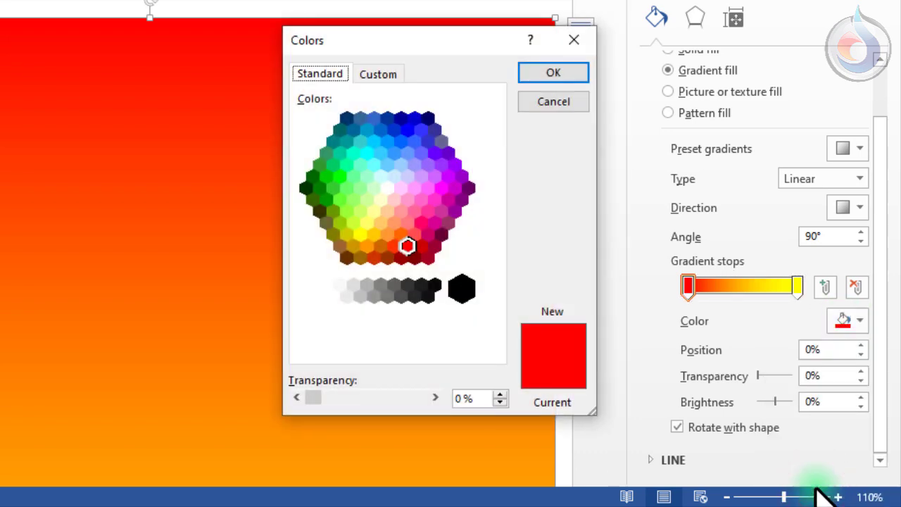
{"action": "left_click", "coordinate": [378, 74]}
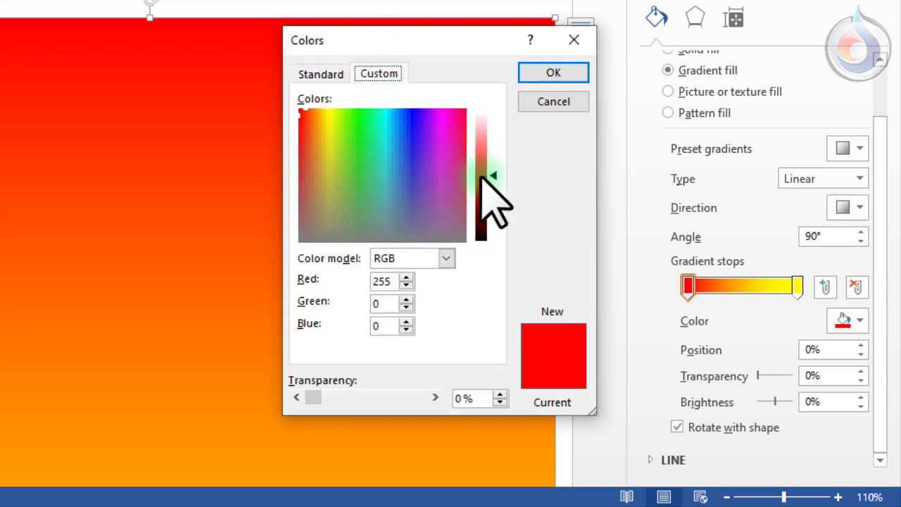
{"action": "left_click", "coordinate": [481, 176]}
{"action": "left_click", "coordinate": [481, 177]}
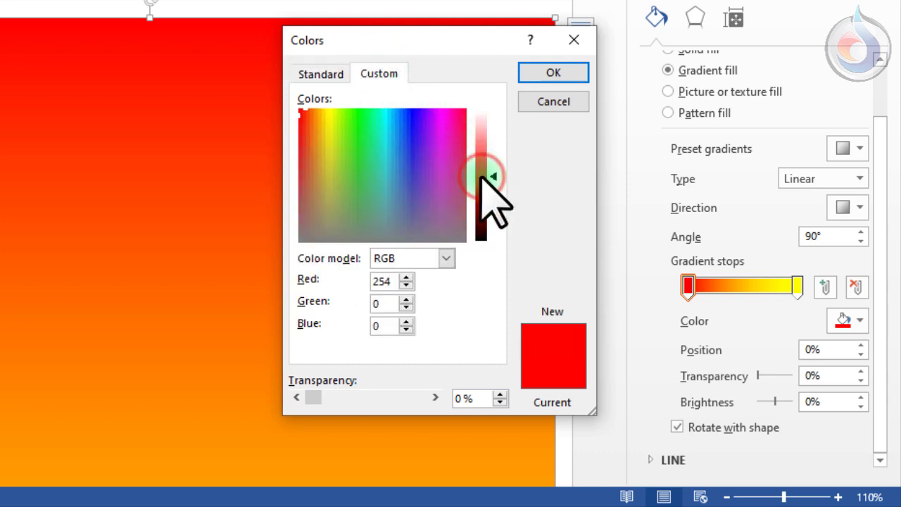
{"action": "left_click", "coordinate": [528, 72]}
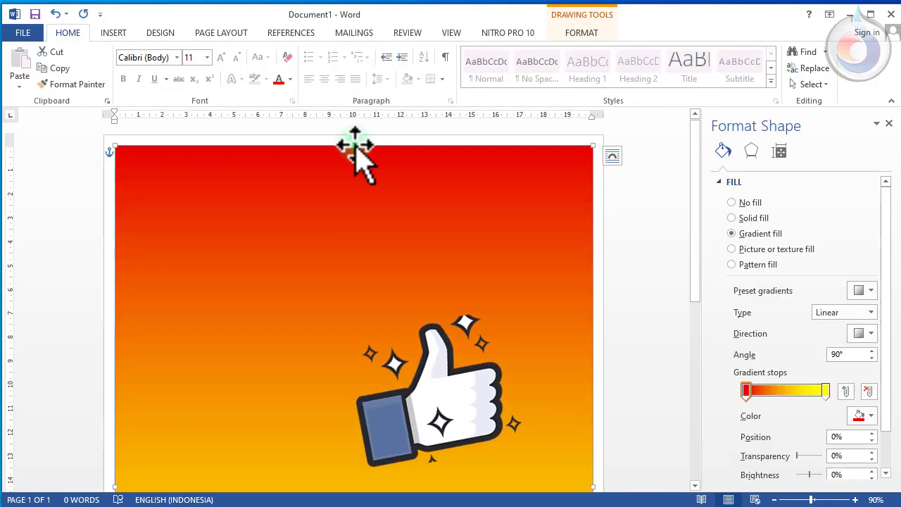
- Move the gradient rectangle down about 7 cm to free the upper part of the page
{"action": "left_click_drag", "start_coordinate": [354, 144], "coordinate": [355, 316]}
{"action": "scroll", "coordinate": [348, 290], "scroll_direction": "down", "scroll_amount": 6}
{"action": "scroll", "coordinate": [328, 215], "scroll_direction": "up", "scroll_amount": 3}
{"action": "scroll", "coordinate": [328, 216], "scroll_direction": "up", "scroll_amount": 3}
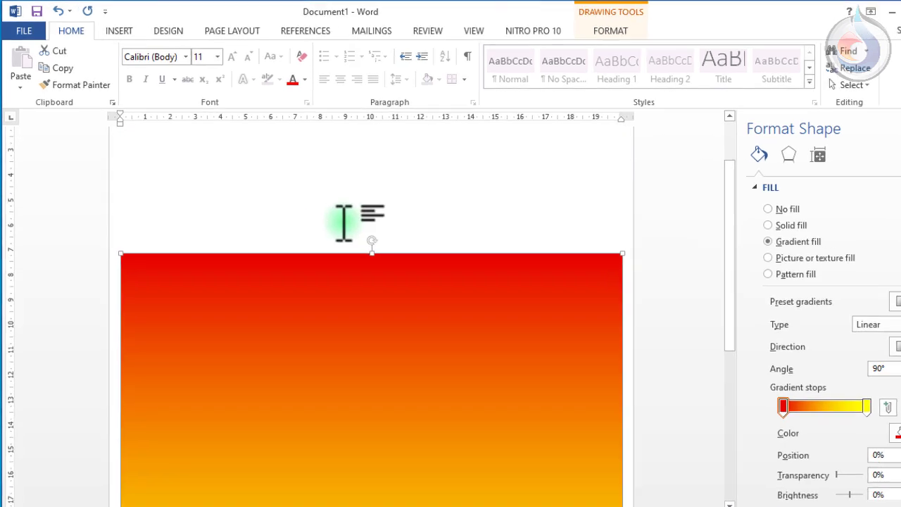
- Insert the picture file mosque at the empty line above the gradient rectangle
{"action": "left_click", "coordinate": [185, 159]}
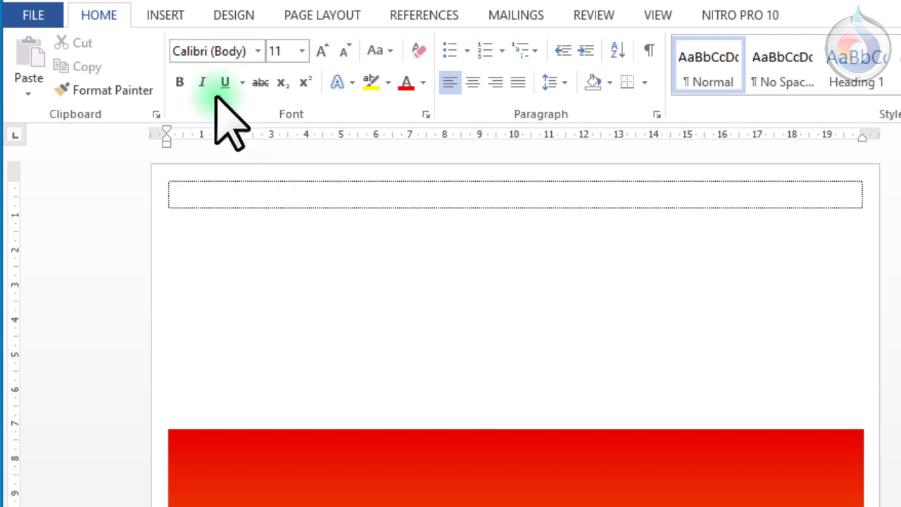
{"action": "left_click", "coordinate": [176, 17]}
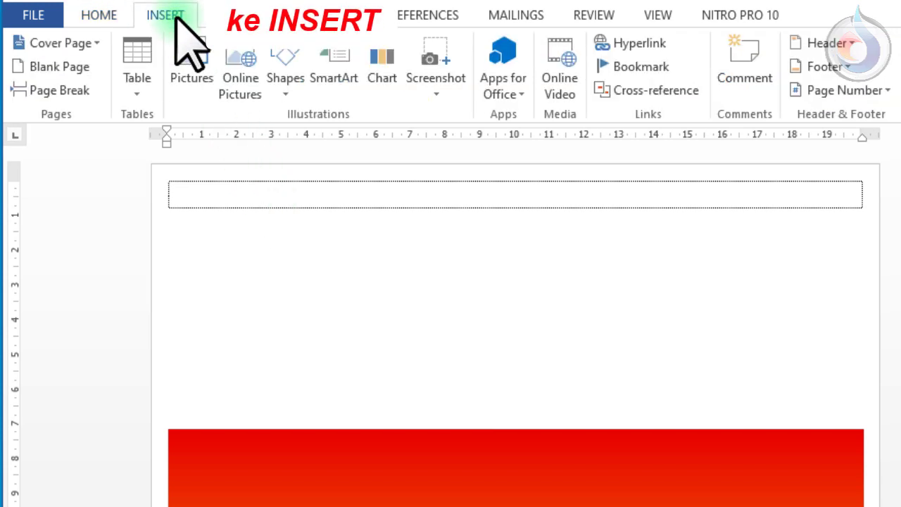
{"action": "left_click", "coordinate": [192, 62]}
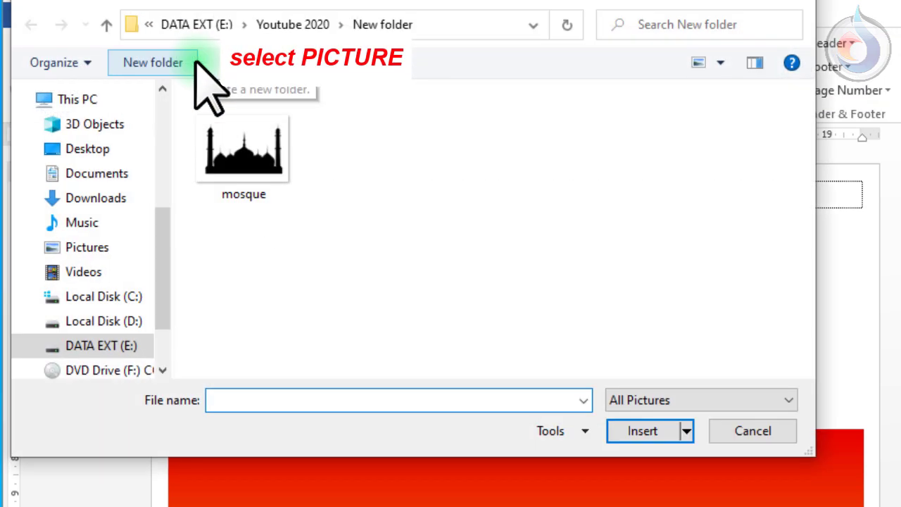
{"action": "left_click", "coordinate": [243, 172]}
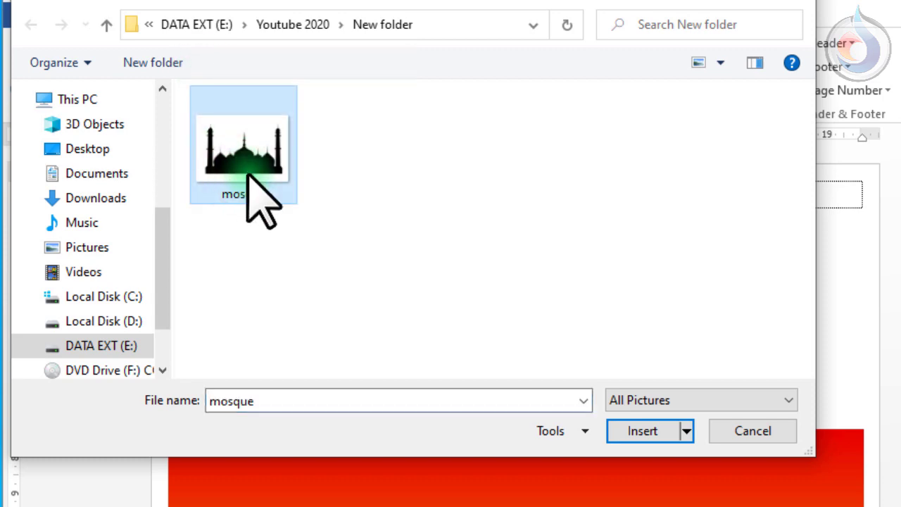
{"action": "left_click", "coordinate": [642, 430]}
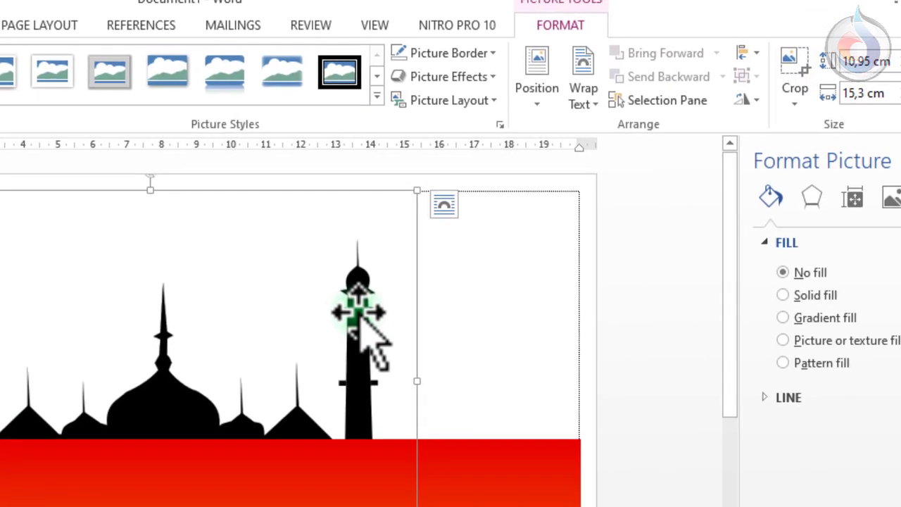
- Wrap the mosque picture in front of text and shift it slightly inward and down from the page corner
{"action": "left_click", "coordinate": [565, 102]}
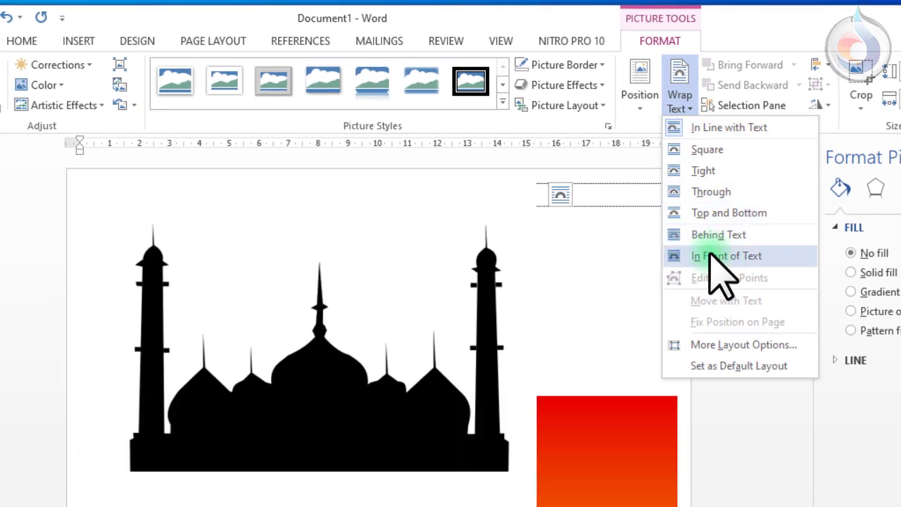
{"action": "left_click", "coordinate": [710, 256]}
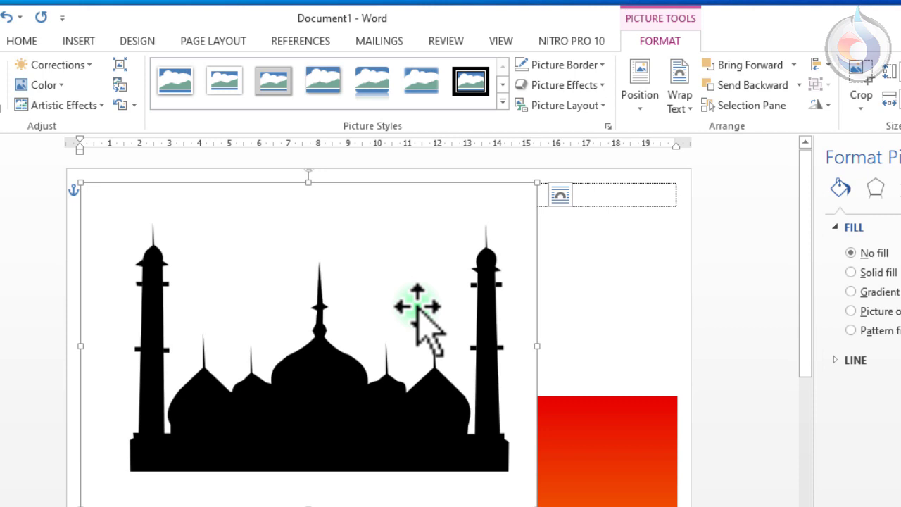
{"action": "left_click_drag", "start_coordinate": [416, 306], "coordinate": [461, 350]}
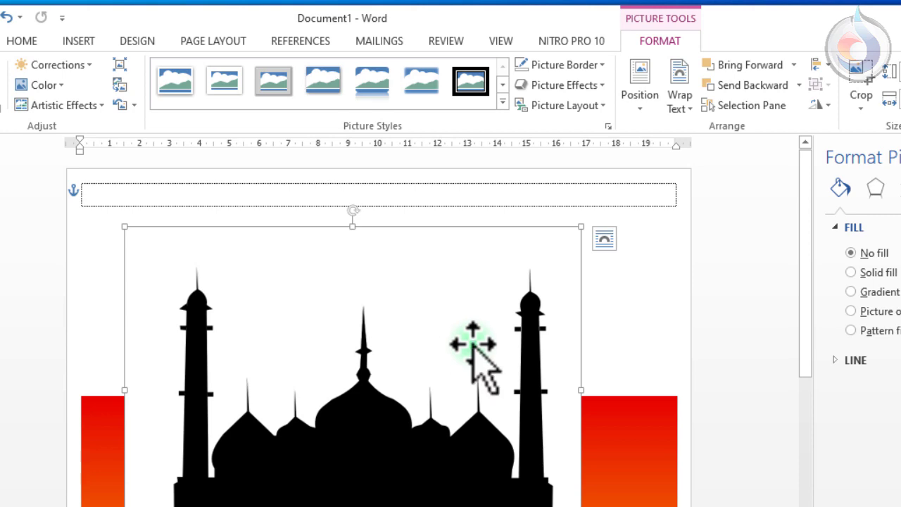
- Crop the mosque picture's bottom and both sides to the silhouette's edges, leaving it about 9,63 cm high and 12,67 cm wide
{"action": "left_click", "coordinate": [858, 98]}
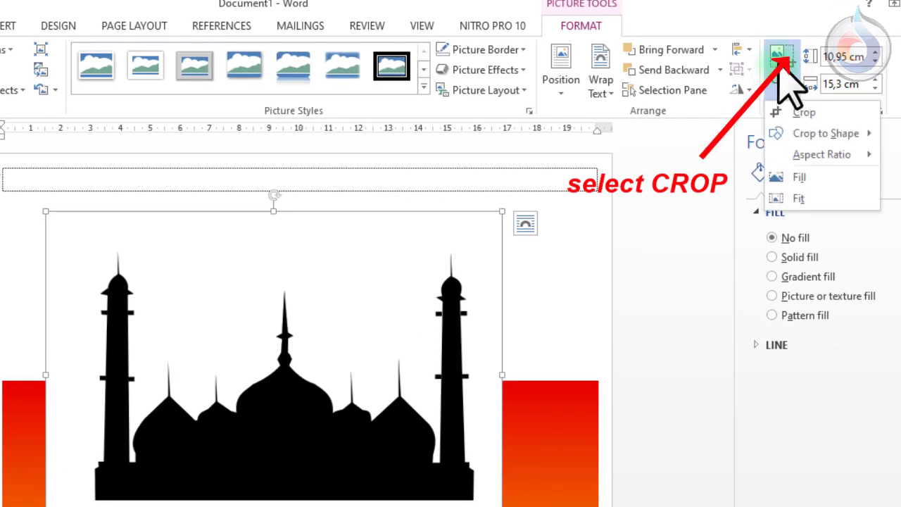
{"action": "left_click", "coordinate": [780, 57]}
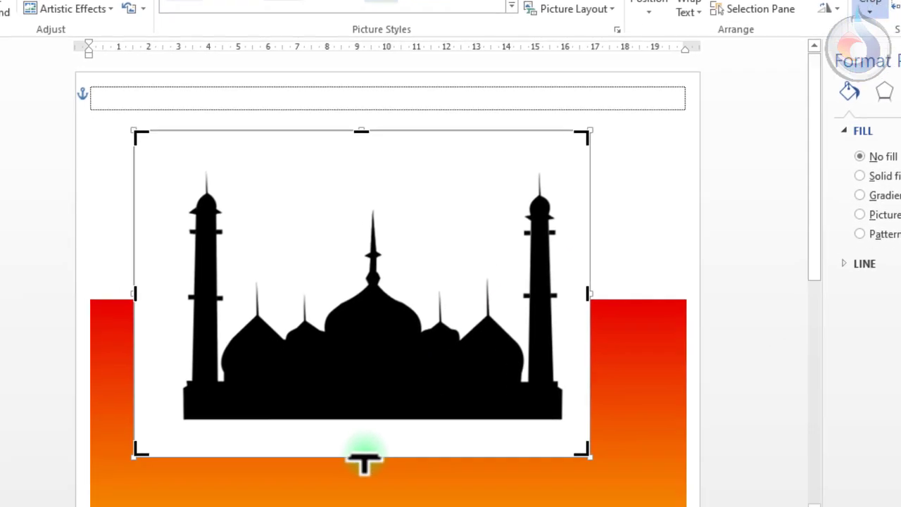
{"action": "left_click_drag", "start_coordinate": [364, 459], "coordinate": [403, 388]}
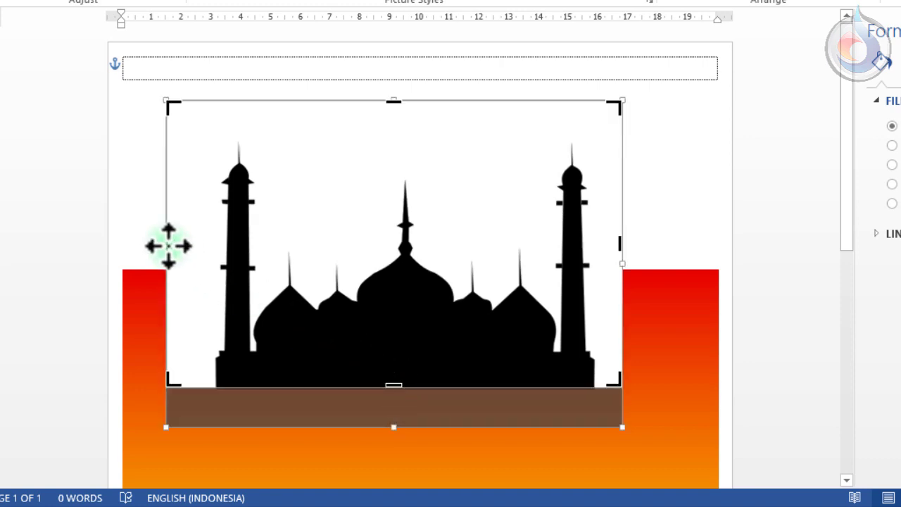
{"action": "left_click_drag", "start_coordinate": [161, 245], "coordinate": [215, 254]}
{"action": "left_click_drag", "start_coordinate": [622, 244], "coordinate": [592, 247]}
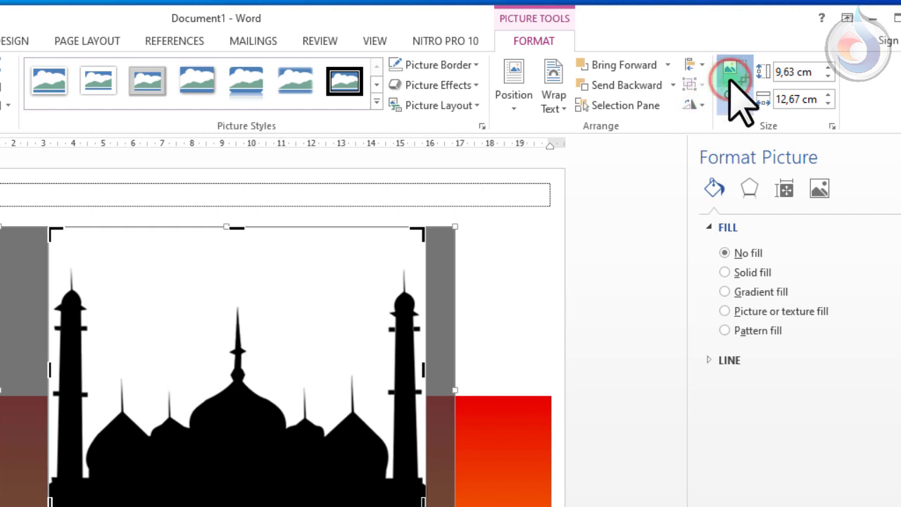
{"action": "left_click", "coordinate": [732, 83]}
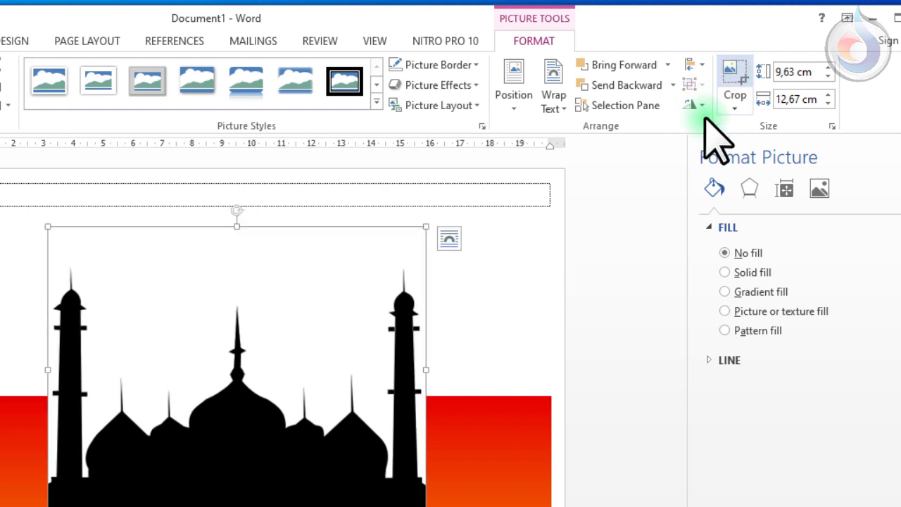
- Shrink the mosque picture to about 7,09 × 9,33 cm and center it just above the gradient rectangle
{"action": "left_click_drag", "start_coordinate": [345, 489], "coordinate": [348, 419]}
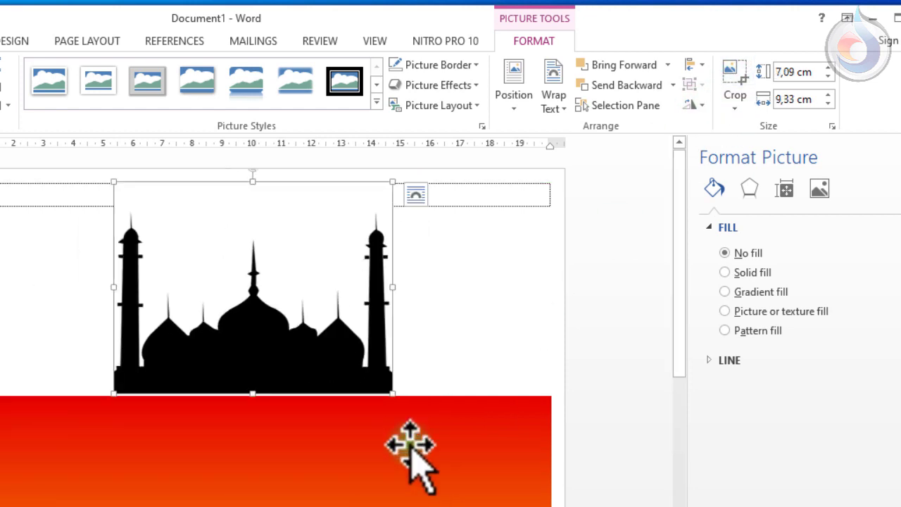
{"action": "scroll", "coordinate": [412, 452], "scroll_direction": "up", "scroll_amount": 3}
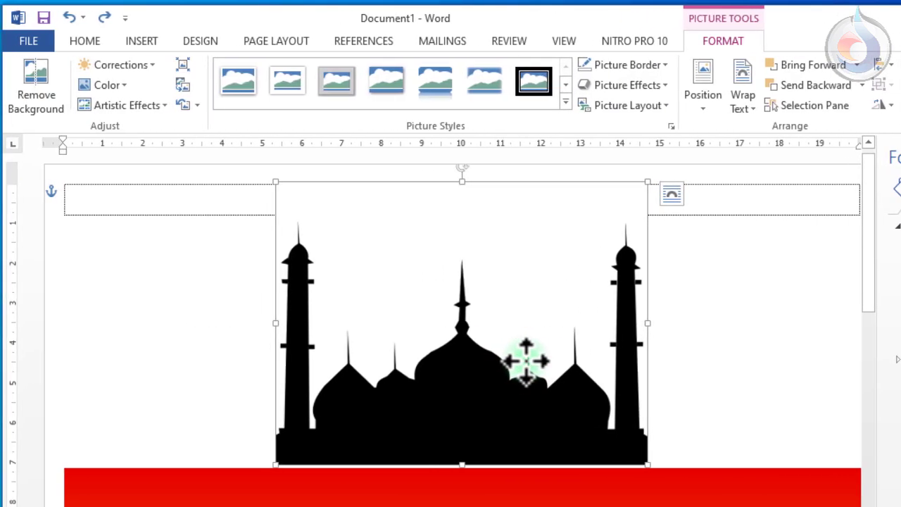
- Remove the mosque picture's white background, marking both minarets, the central body and the whole base as areas to keep
{"action": "left_click", "coordinate": [27, 79]}
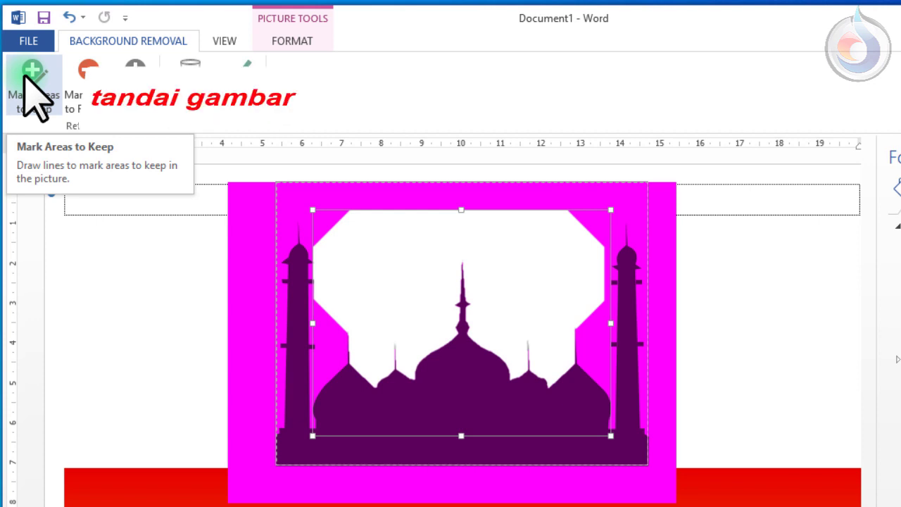
{"action": "left_click", "coordinate": [39, 82]}
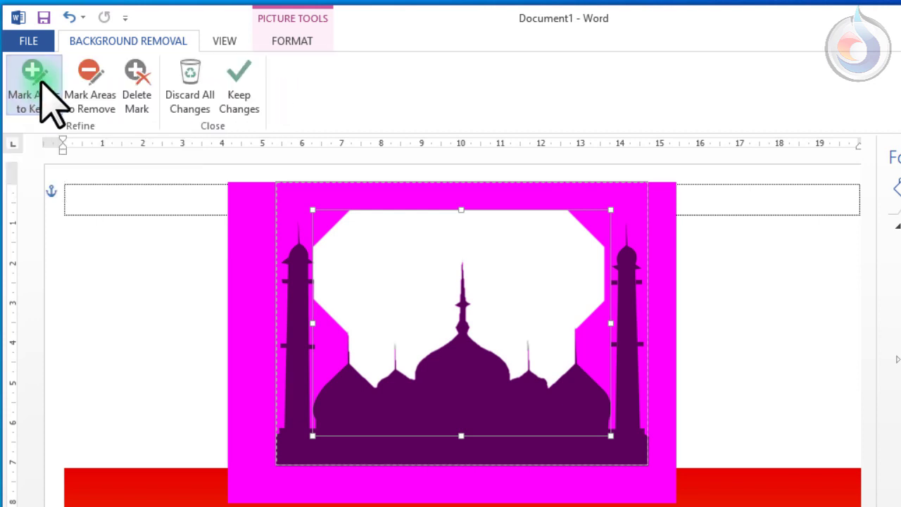
{"action": "left_click_drag", "start_coordinate": [298, 270], "coordinate": [299, 406]}
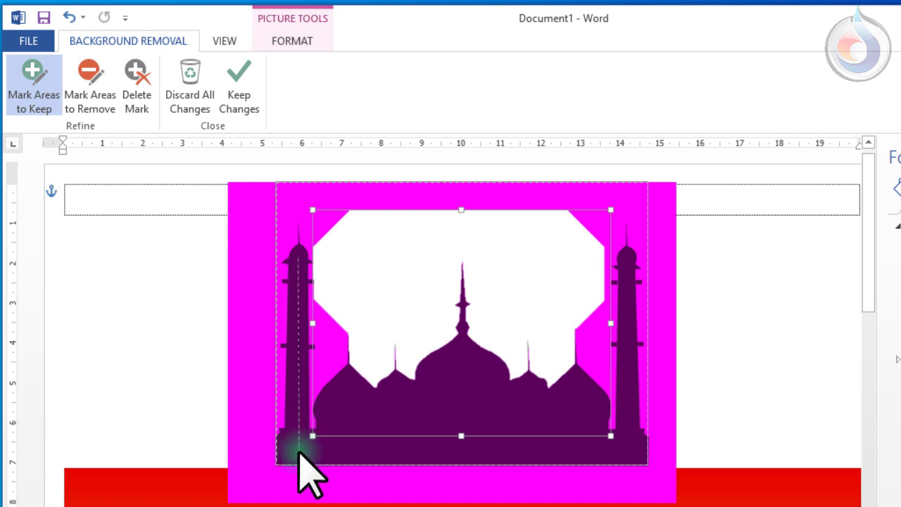
{"action": "left_click_drag", "start_coordinate": [298, 452], "coordinate": [298, 452]}
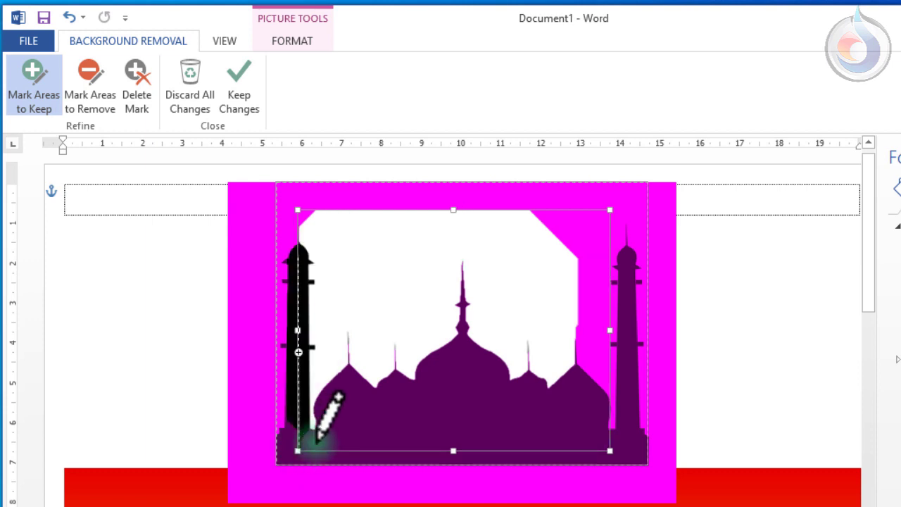
{"action": "left_click_drag", "start_coordinate": [627, 251], "coordinate": [627, 447]}
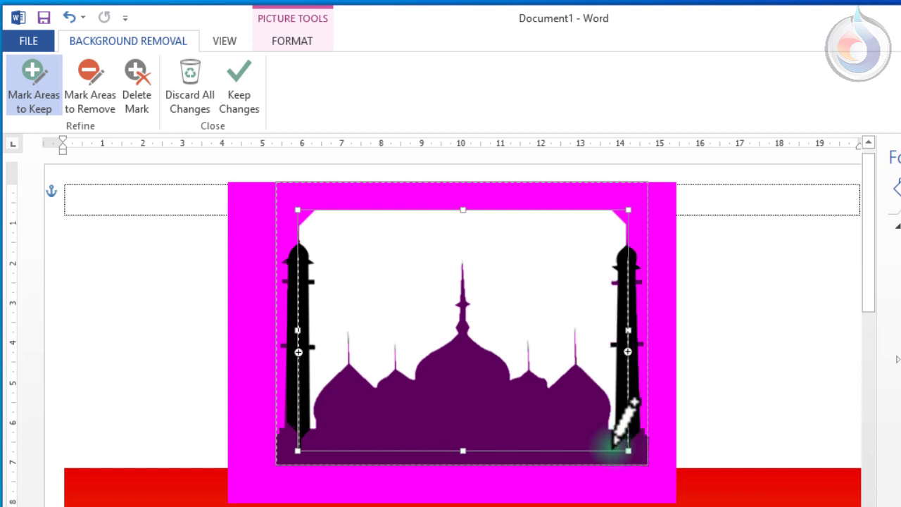
{"action": "mouse_move", "coordinate": [315, 443]}
{"action": "left_mouse_down"}
{"action": "mouse_move", "coordinate": [628, 443]}
{"action": "mouse_move", "coordinate": [613, 442]}
{"action": "left_mouse_up"}
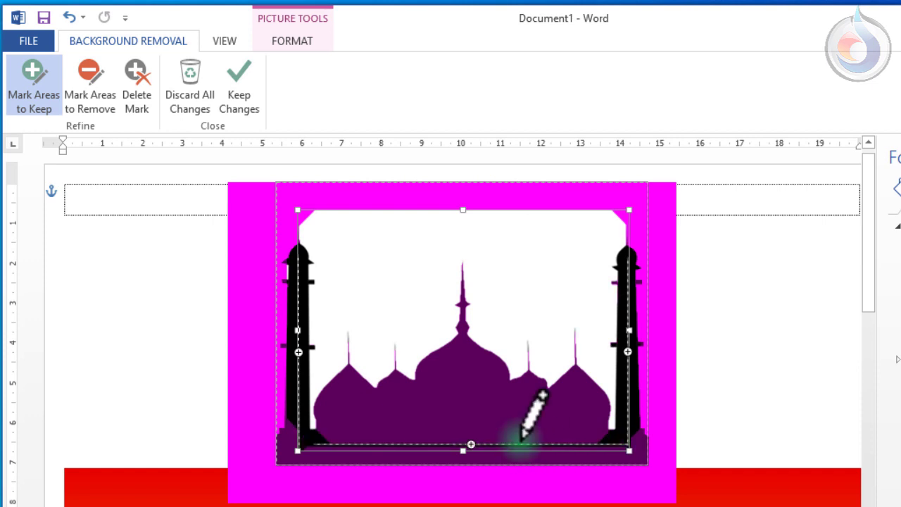
{"action": "left_click_drag", "start_coordinate": [433, 408], "coordinate": [501, 409]}
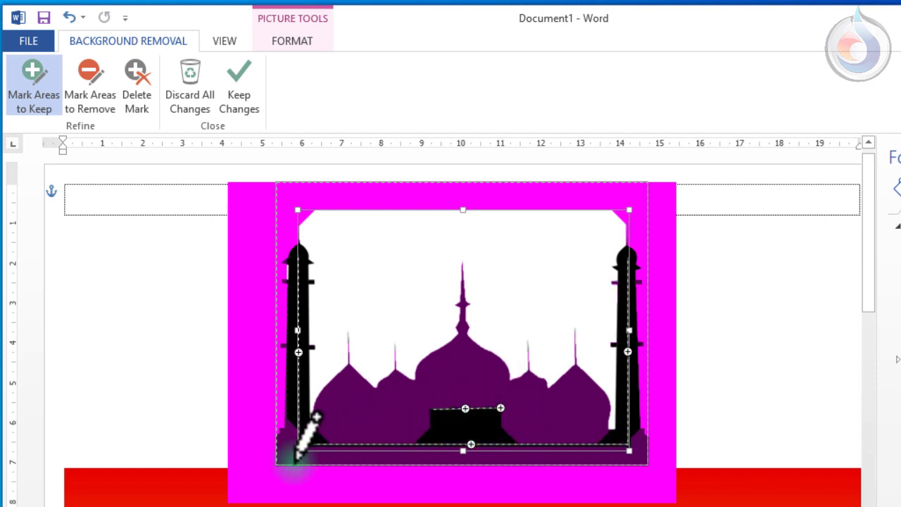
{"action": "left_click_drag", "start_coordinate": [291, 456], "coordinate": [633, 461]}
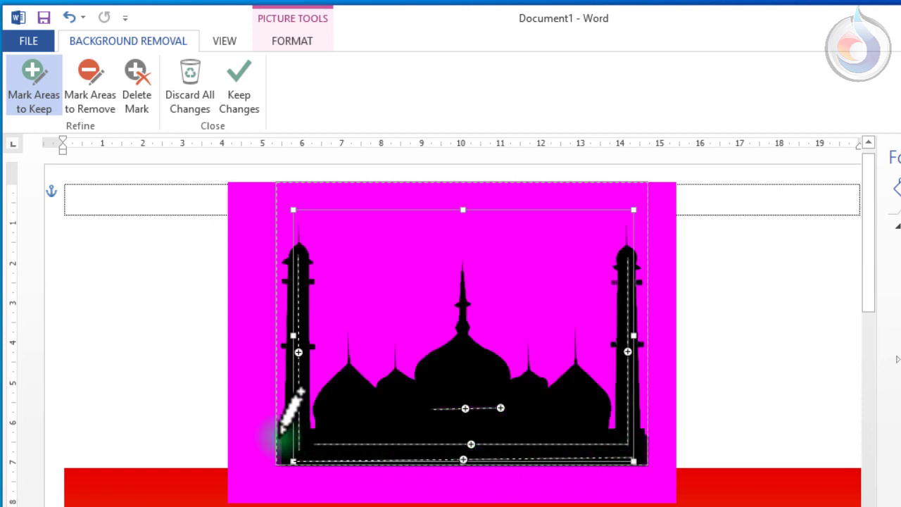
{"action": "left_click_drag", "start_coordinate": [279, 457], "coordinate": [277, 443]}
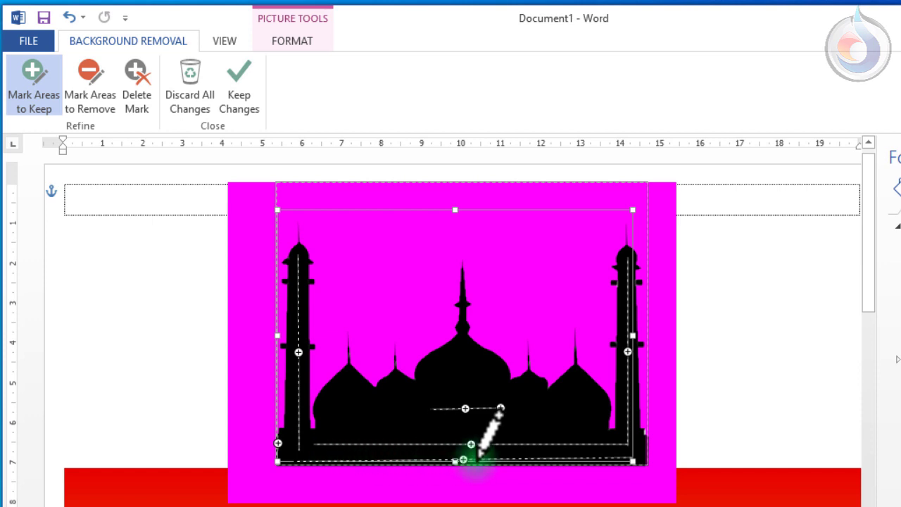
{"action": "left_click", "coordinate": [244, 100]}
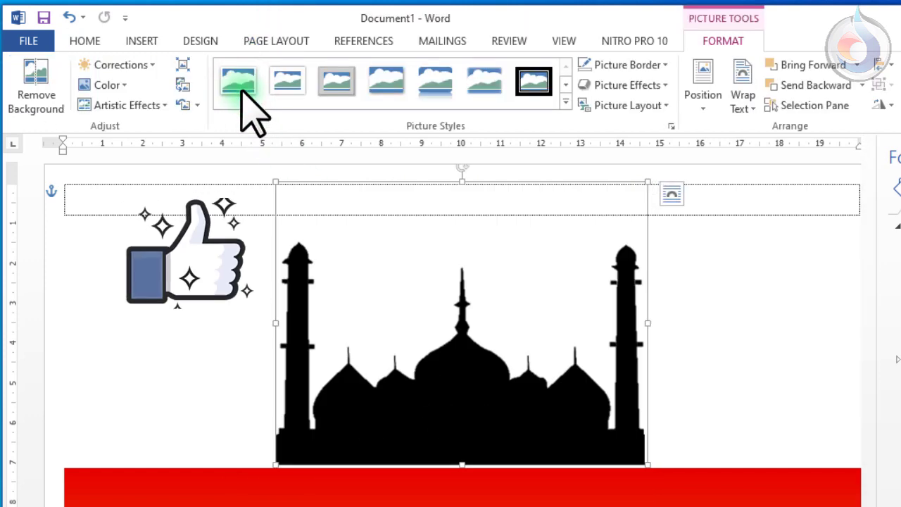
- Move the mosque picture down so it overlaps the gradient rectangle's upper edge, keeping it centered on the page
{"action": "left_click", "coordinate": [318, 496]}
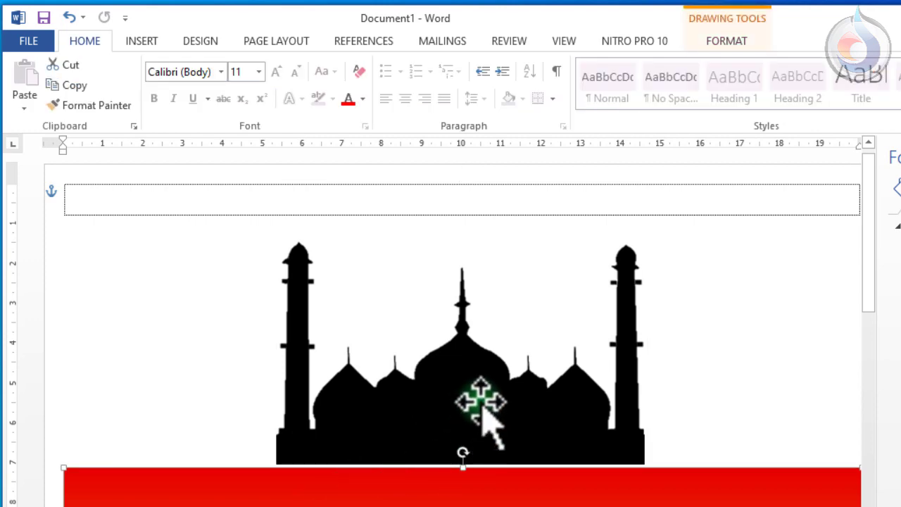
{"action": "left_click", "coordinate": [476, 372]}
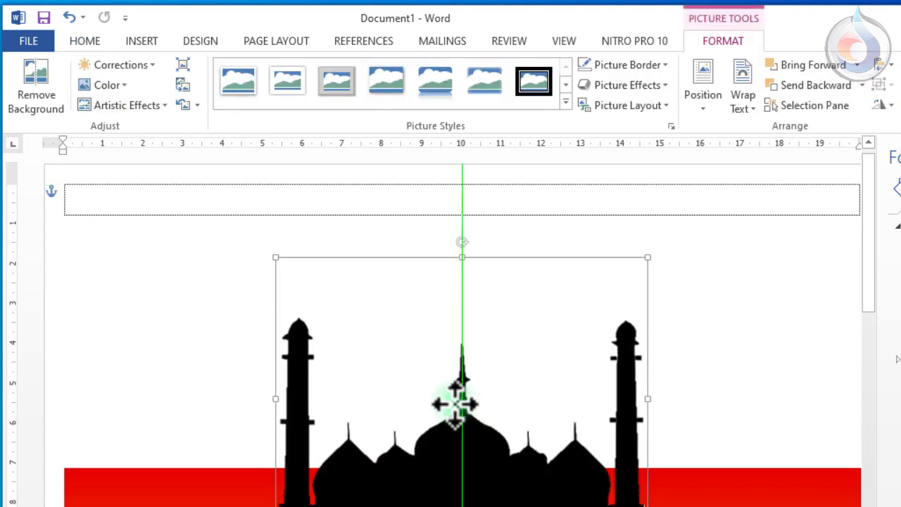
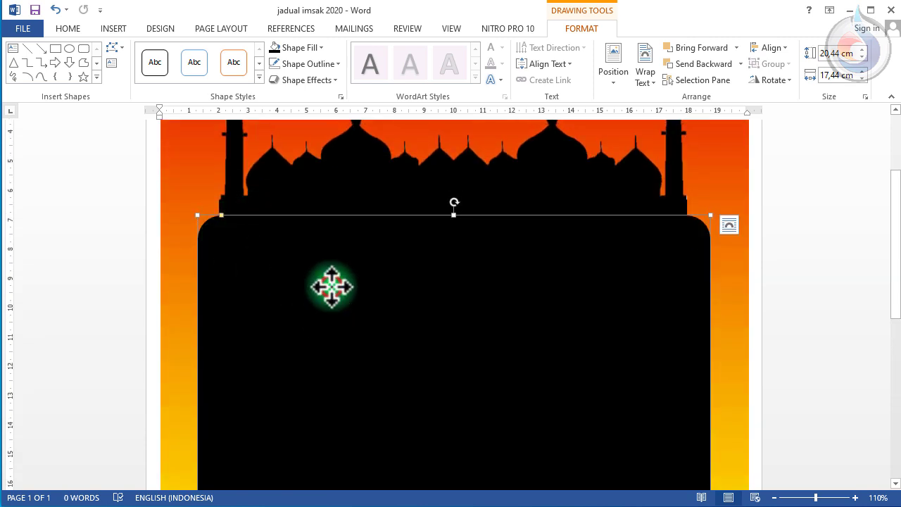
- Switch the black rounded rectangle's solid fill to a linear gradient fill and remove the intermediate stops, keeping only the two end stops
{"action": "left_click", "coordinate": [418, 194]}
{"action": "left_click", "coordinate": [402, 303]}
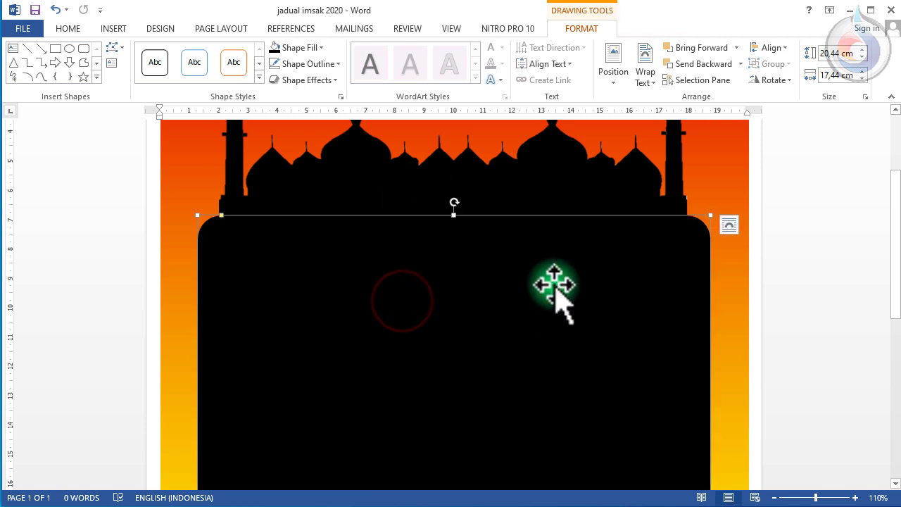
{"action": "scroll", "coordinate": [613, 301], "scroll_direction": "up", "scroll_amount": 1}
{"action": "left_click", "coordinate": [316, 48]}
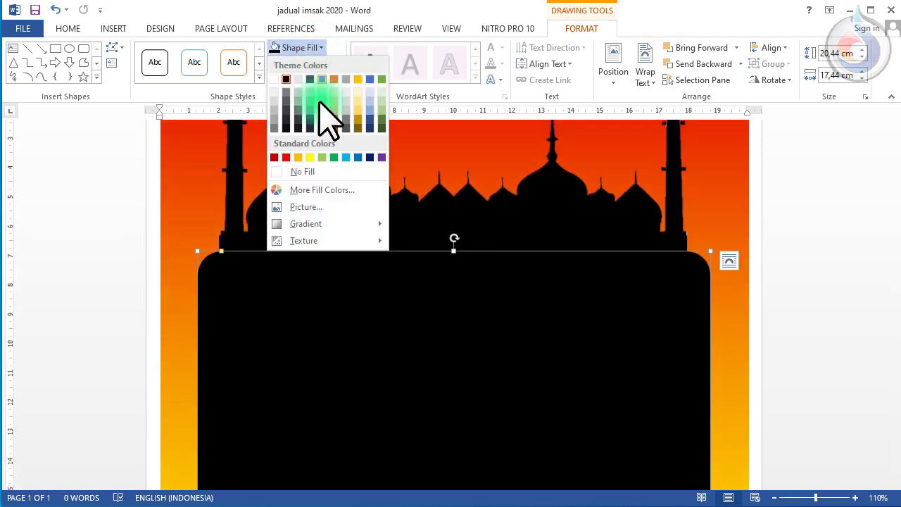
{"action": "mouse_move", "coordinate": [344, 224]}
{"action": "left_click", "coordinate": [439, 383]}
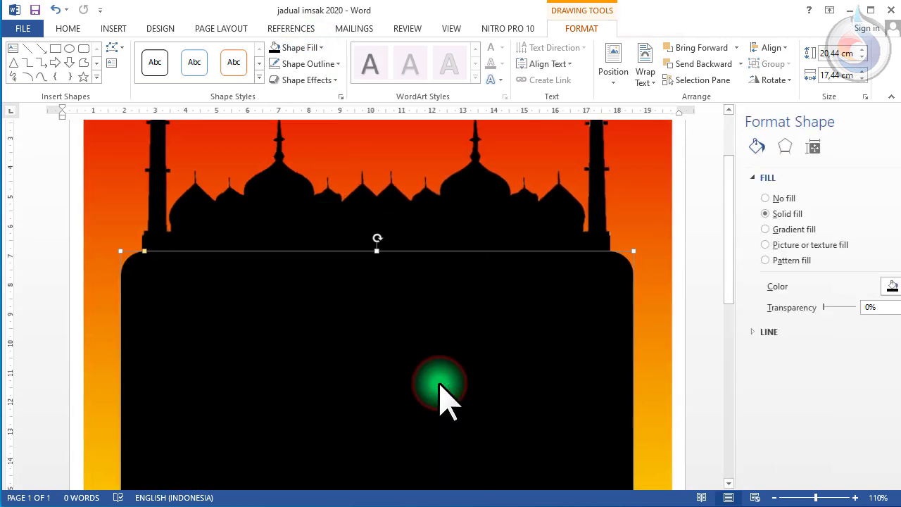
{"action": "left_click", "coordinate": [764, 228]}
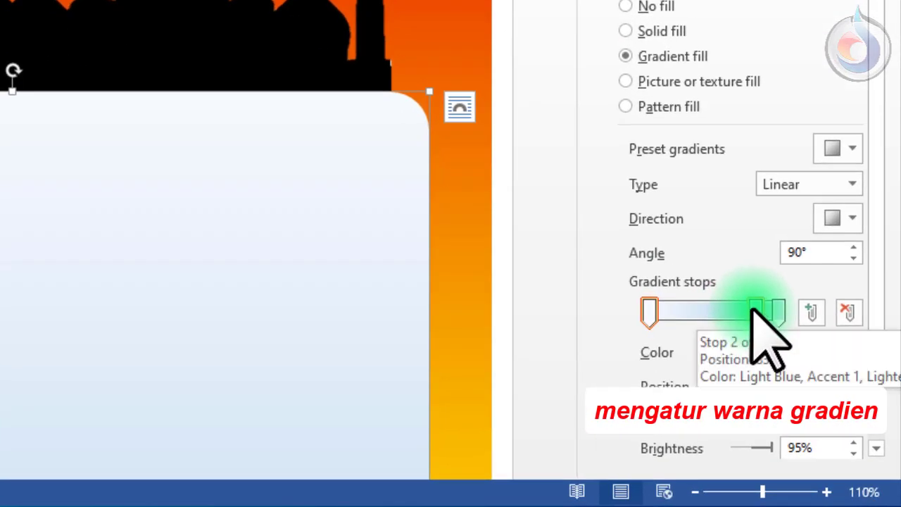
{"action": "left_click_drag", "start_coordinate": [756, 313], "coordinate": [756, 302]}
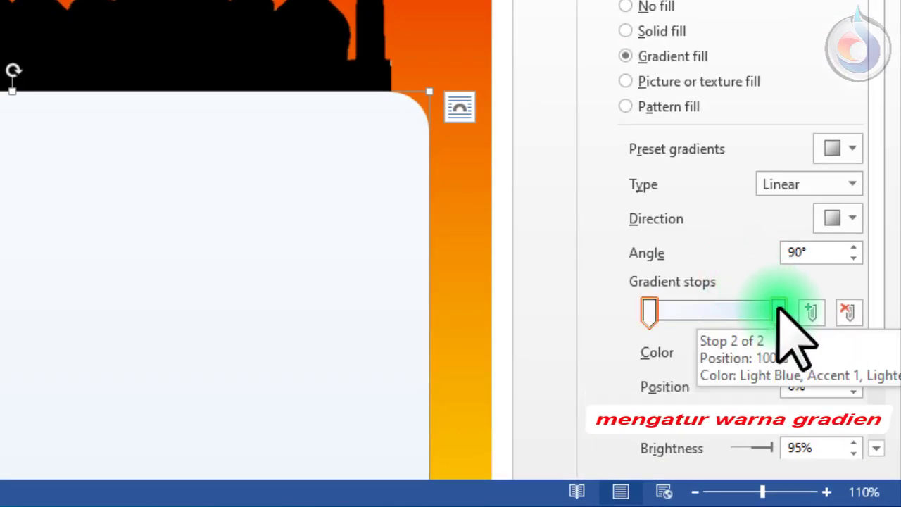
- Set the first gradient stop of the rounded rectangle to black
{"action": "left_click", "coordinate": [778, 311]}
{"action": "left_click", "coordinate": [829, 349]}
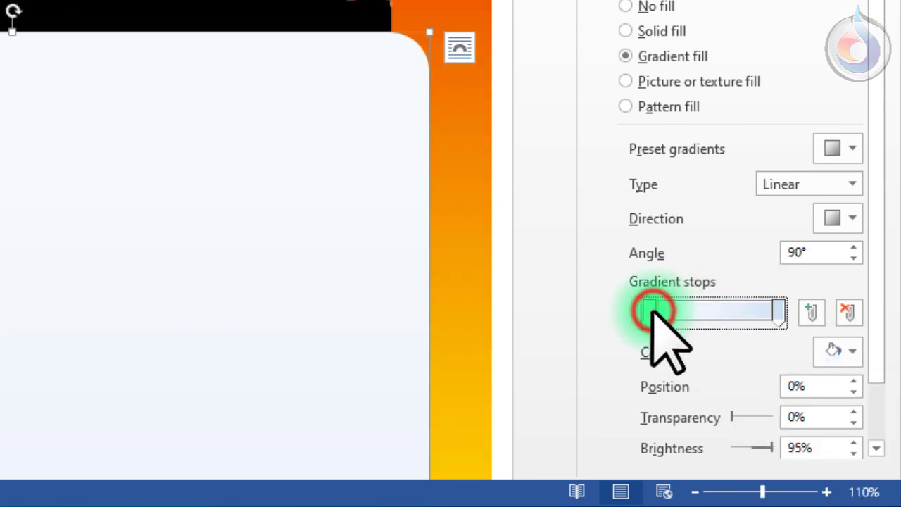
{"action": "left_click", "coordinate": [841, 352]}
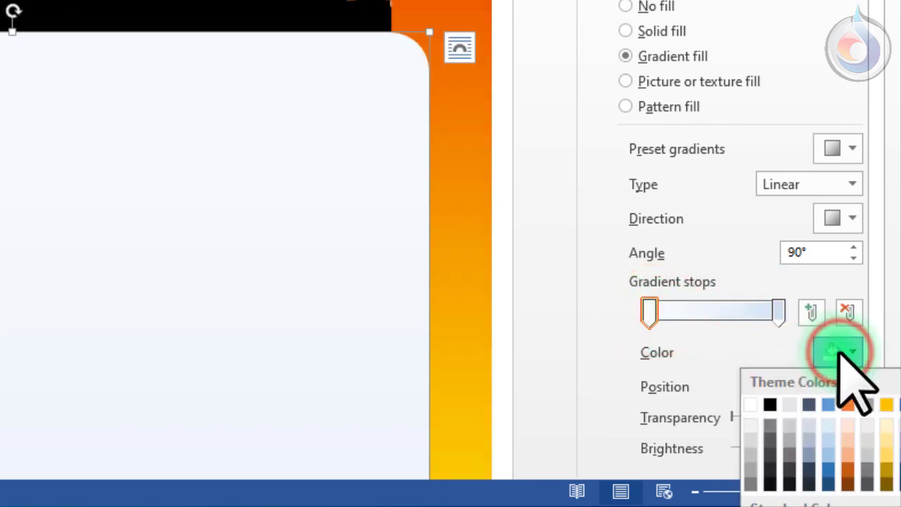
{"action": "left_click", "coordinate": [769, 405]}
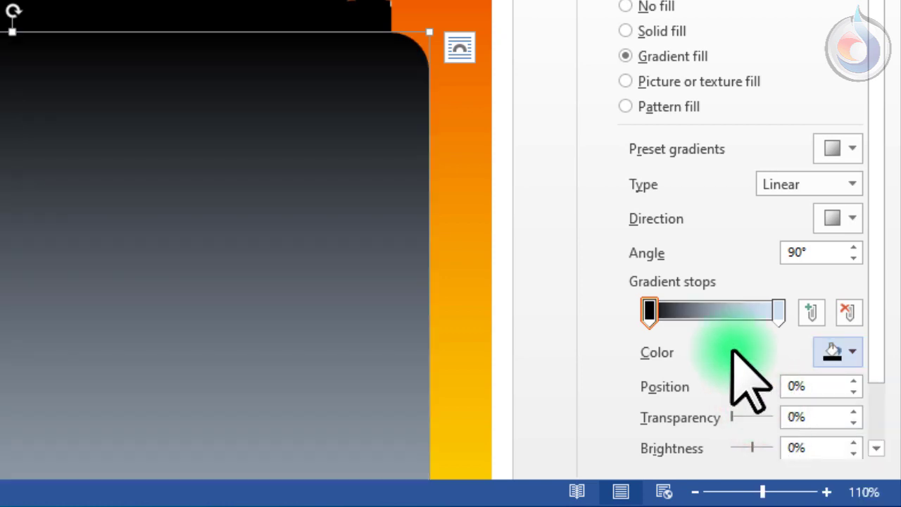
- Set the last gradient stop of the rounded rectangle to the standard orange color after trying red
{"action": "left_click", "coordinate": [778, 311]}
{"action": "left_click", "coordinate": [844, 352]}
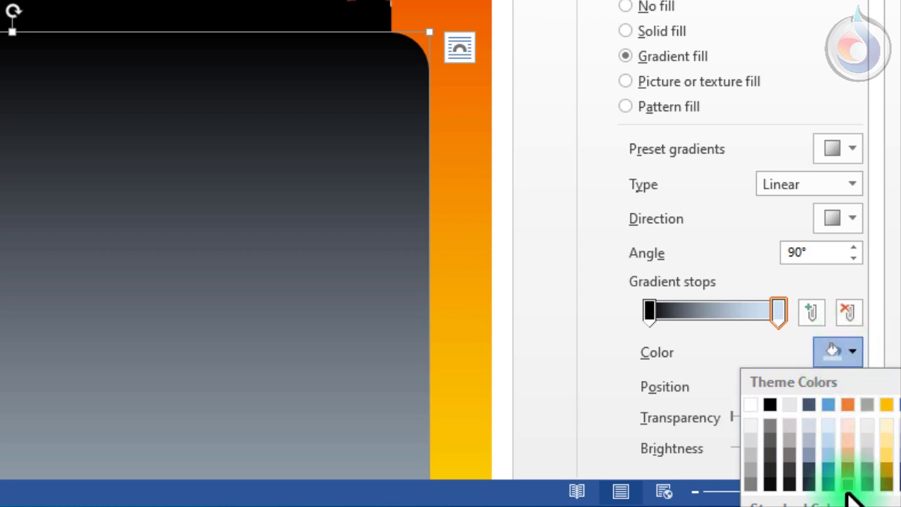
{"action": "left_click", "coordinate": [762, 496]}
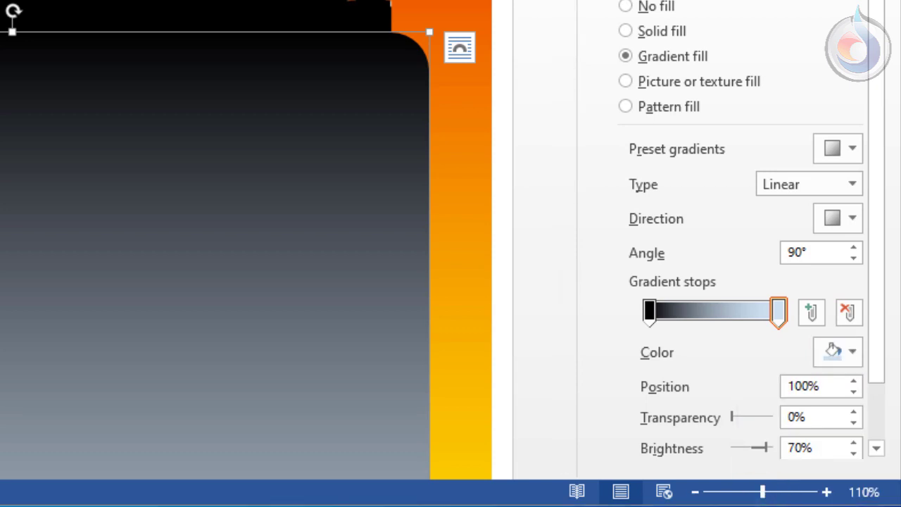
{"action": "left_click", "coordinate": [777, 311]}
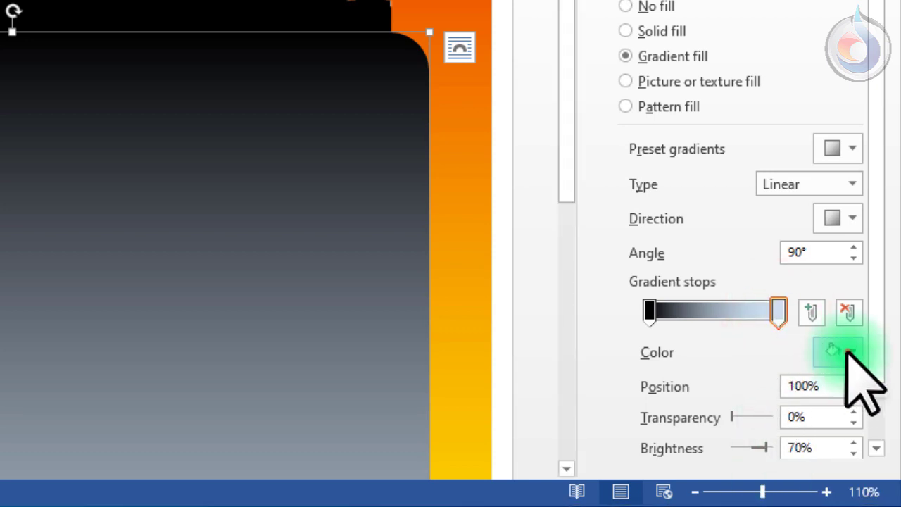
{"action": "left_click", "coordinate": [846, 352]}
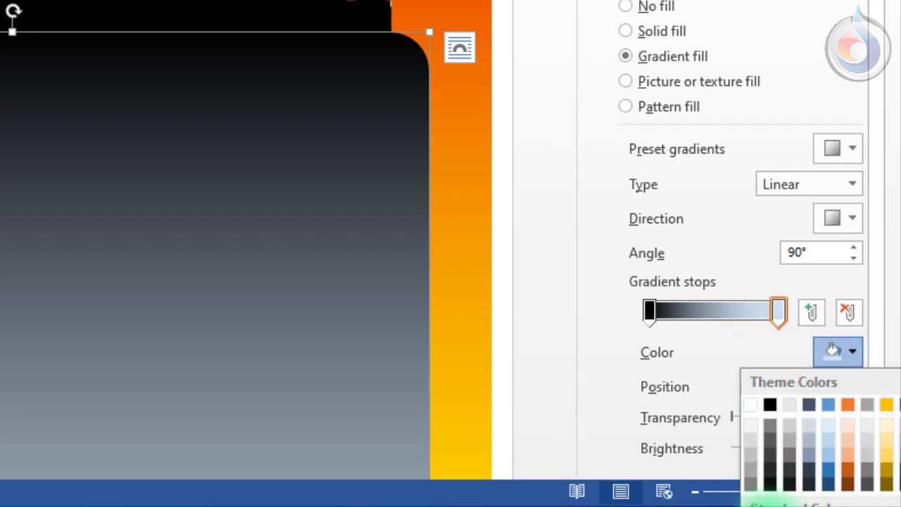
{"action": "left_click", "coordinate": [764, 498]}
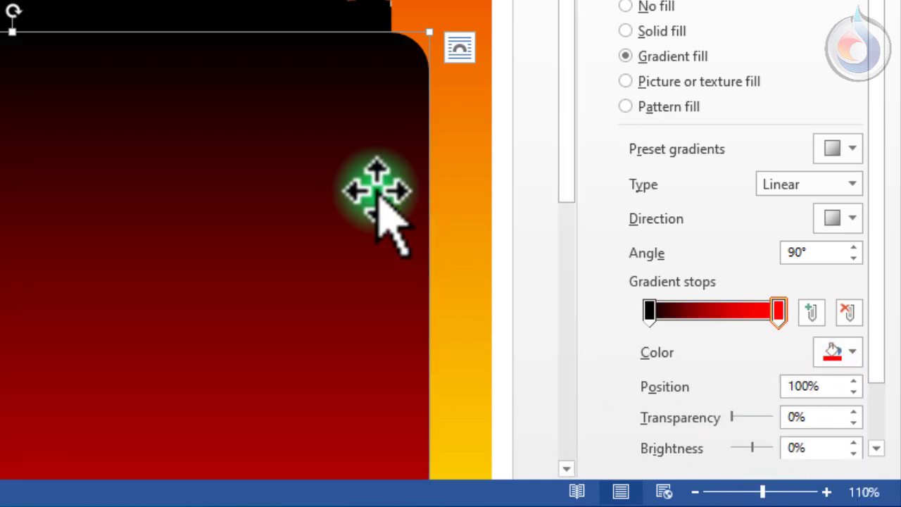
{"action": "left_click", "coordinate": [847, 350]}
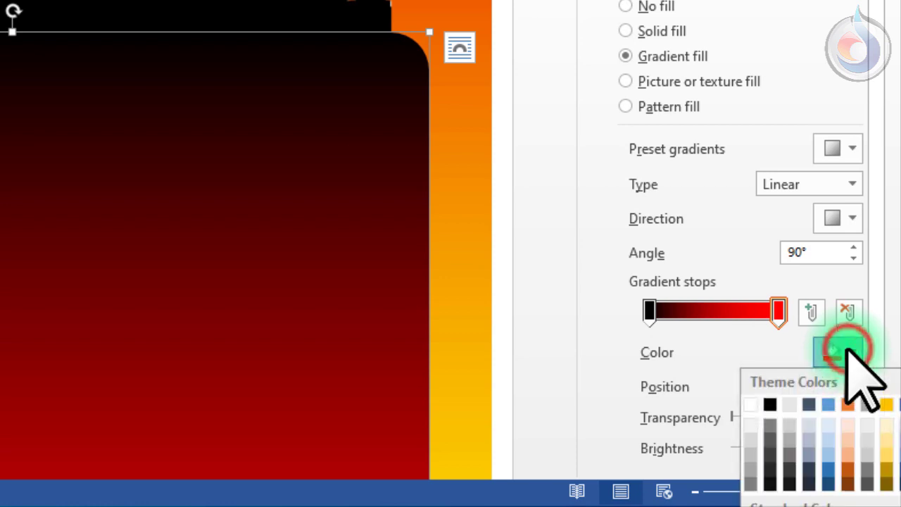
{"action": "left_click", "coordinate": [790, 503]}
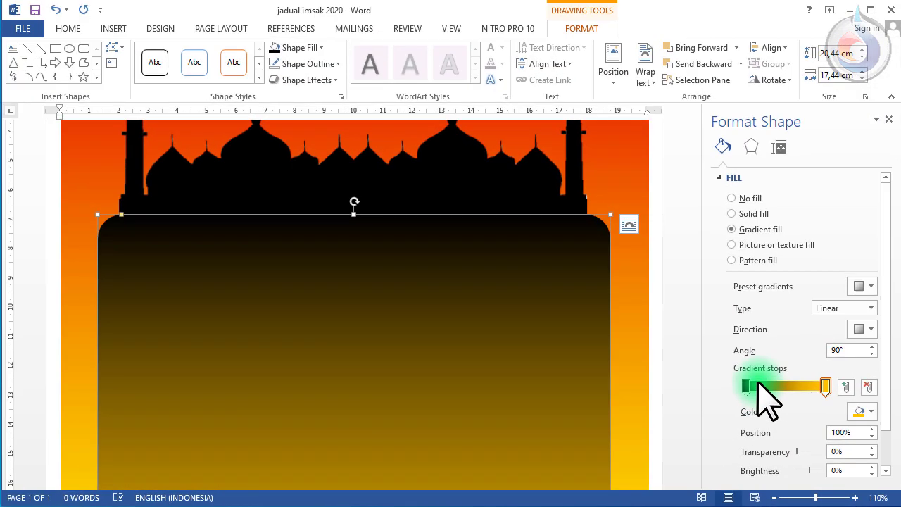
- Place another dark gradient stop at 37% and raise the last stop's transparency beyond 74% so the shape's lower end fades into the yellow
{"action": "left_click_drag", "start_coordinate": [747, 386], "coordinate": [774, 384]}
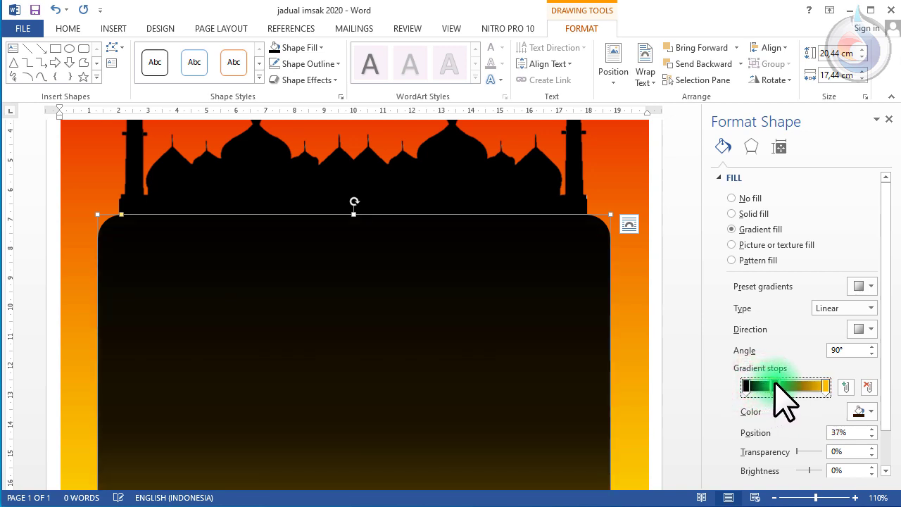
{"action": "left_click", "coordinate": [862, 411]}
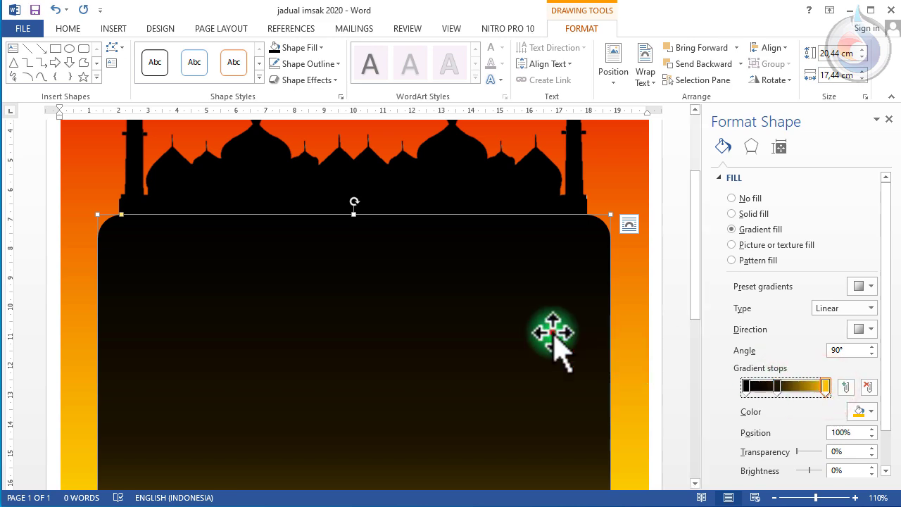
{"action": "scroll", "coordinate": [565, 310], "scroll_direction": "down", "scroll_amount": 4}
{"action": "scroll", "coordinate": [565, 309], "scroll_direction": "down", "scroll_amount": 5}
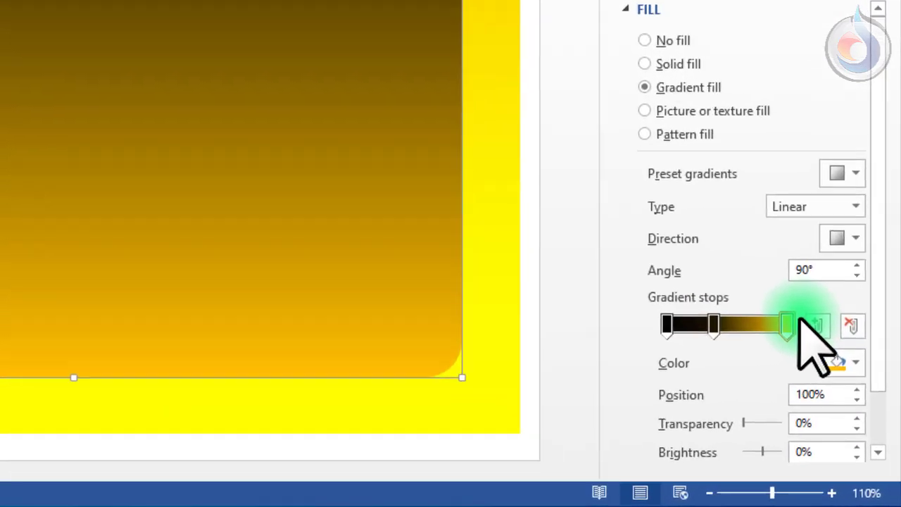
{"action": "left_click", "coordinate": [787, 323]}
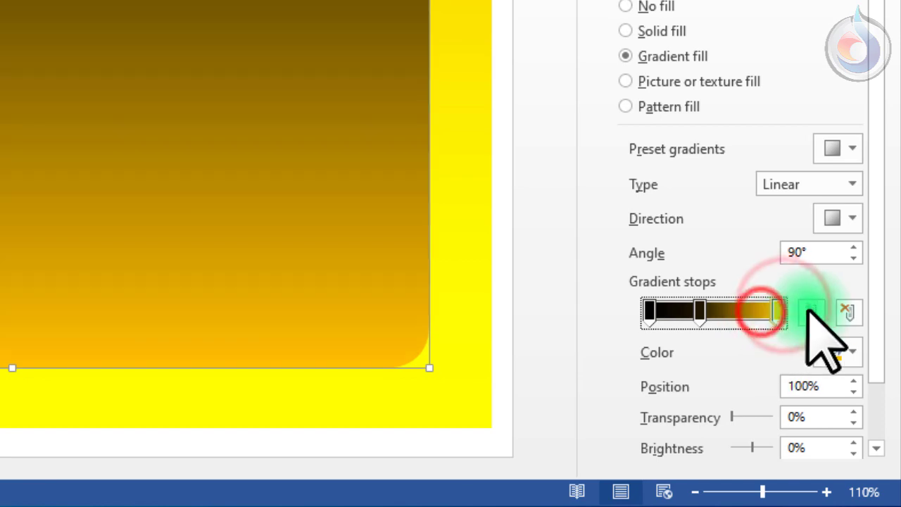
{"action": "left_click_drag", "start_coordinate": [744, 422], "coordinate": [763, 413]}
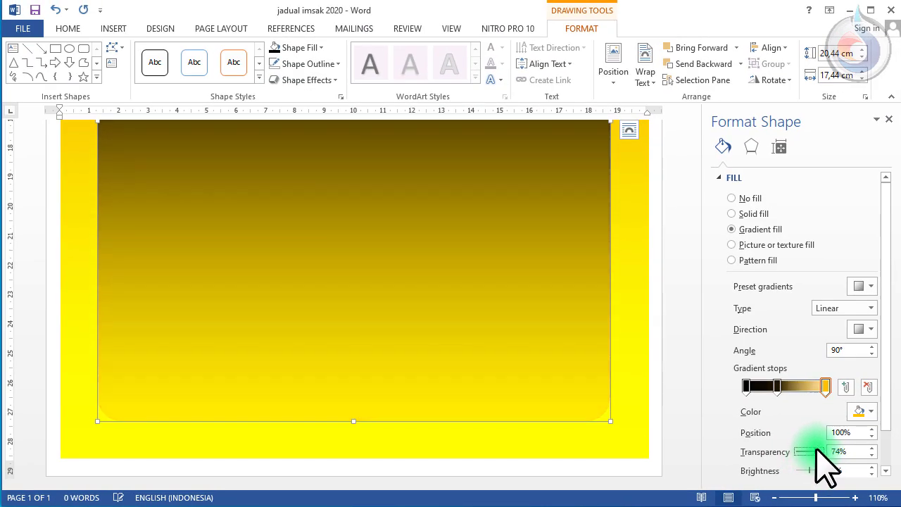
{"action": "left_click_drag", "start_coordinate": [825, 465], "coordinate": [828, 466]}
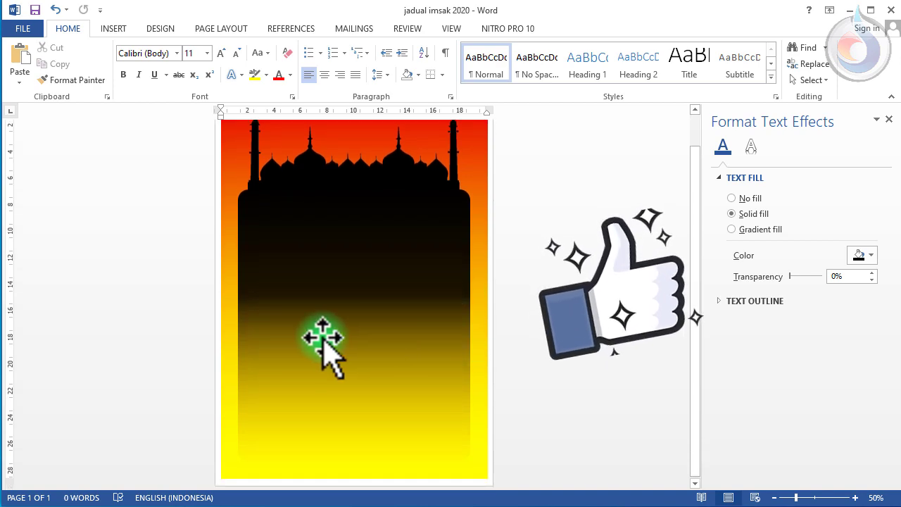
- Lower the red-to-yellow background rectangle's upper edge by about 1,6 cm to uncover the first text line, and place the cursor there
{"action": "left_click", "coordinate": [320, 302]}
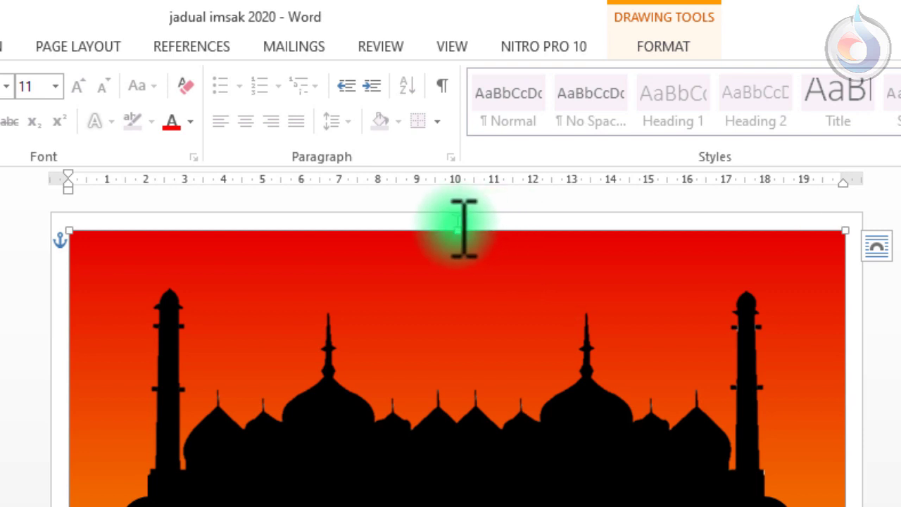
{"action": "left_click_drag", "start_coordinate": [456, 234], "coordinate": [489, 292]}
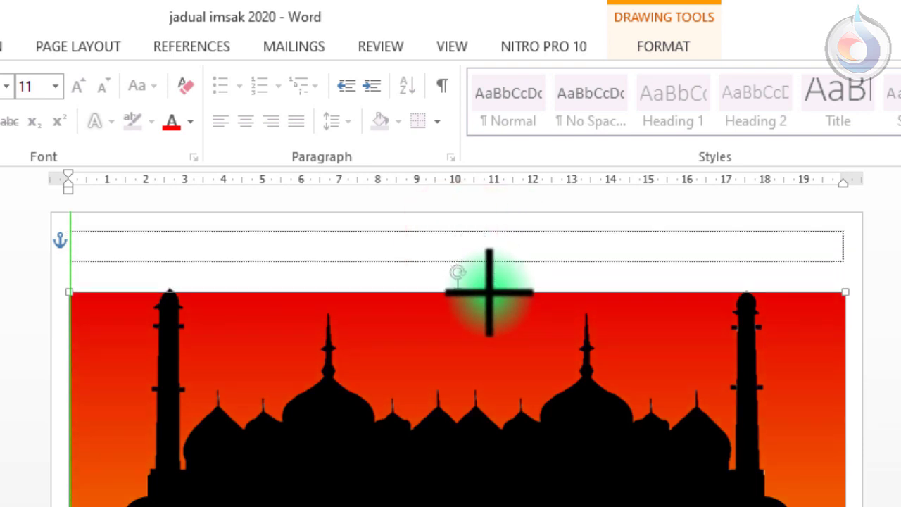
{"action": "left_click", "coordinate": [162, 245]}
{"action": "left_click", "coordinate": [118, 246]}
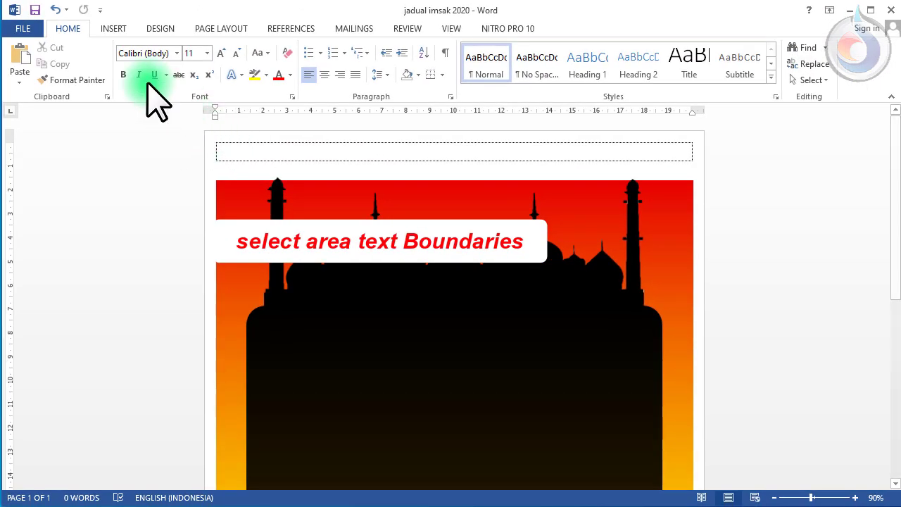
- Switch to the Chrome browser and open the kemenag Bimas Islam page with the Jadwal Imsakiyah form
{"action": "left_click", "coordinate": [113, 28]}
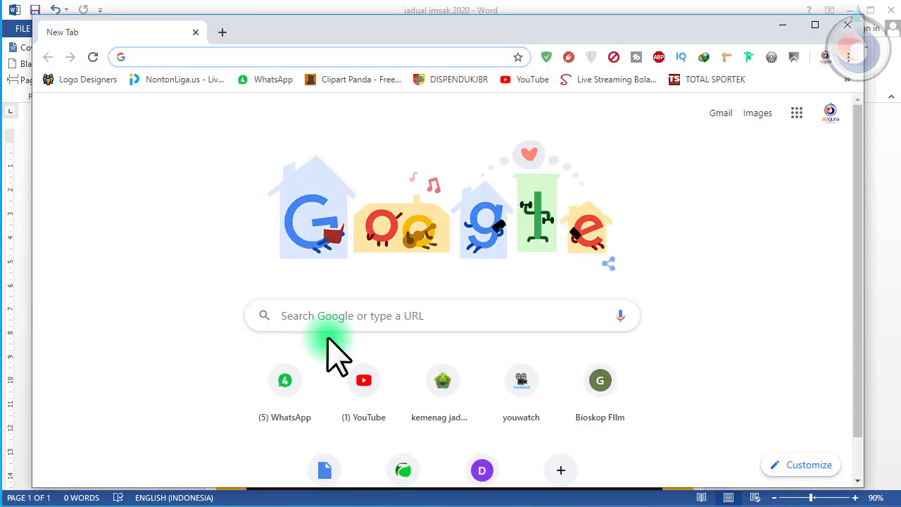
{"action": "left_click", "coordinate": [440, 380]}
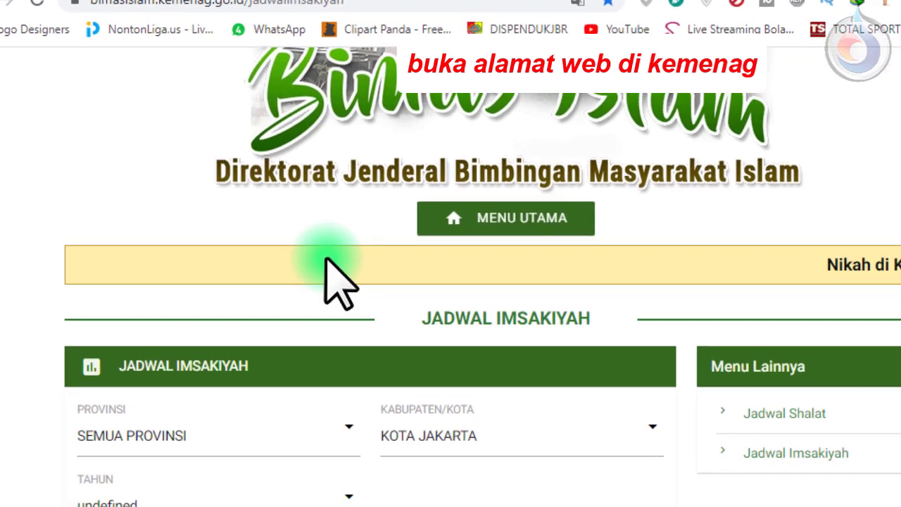
{"action": "scroll", "coordinate": [317, 392], "scroll_direction": "down", "scroll_amount": 2}
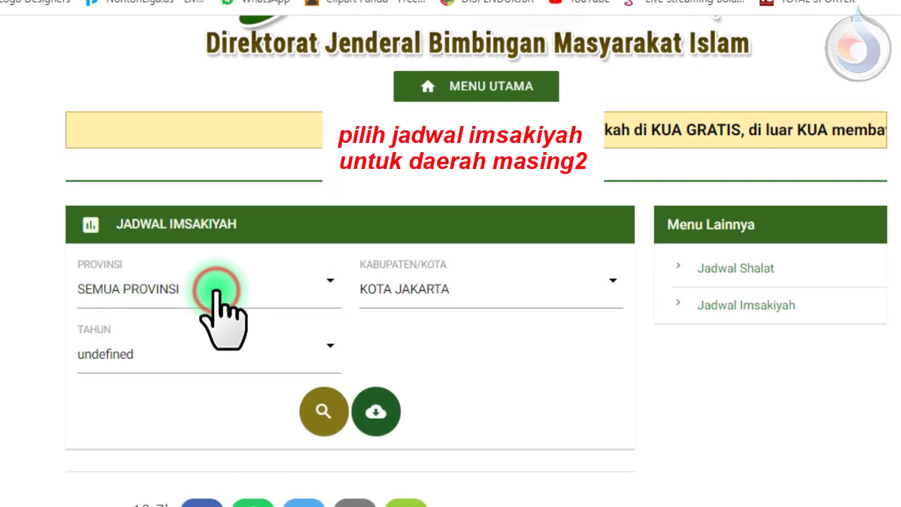
- Try to open the province list of the Jadwal Imsakiyah form and reload the page to load its options
{"action": "left_click", "coordinate": [332, 278]}
{"action": "left_click", "coordinate": [335, 281]}
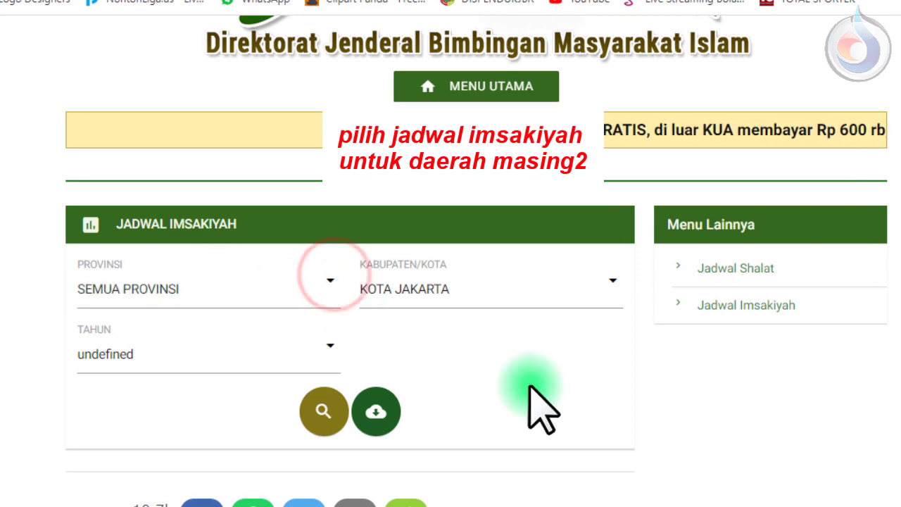
{"action": "scroll", "coordinate": [539, 402], "scroll_direction": "down", "scroll_amount": 1}
{"action": "left_click", "coordinate": [40, 0]}
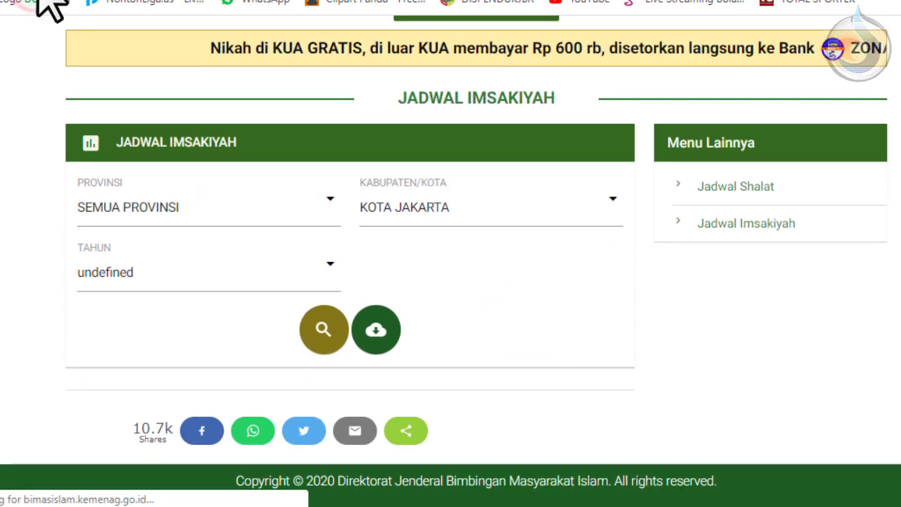
{"action": "scroll", "coordinate": [266, 188], "scroll_direction": "down", "scroll_amount": 3}
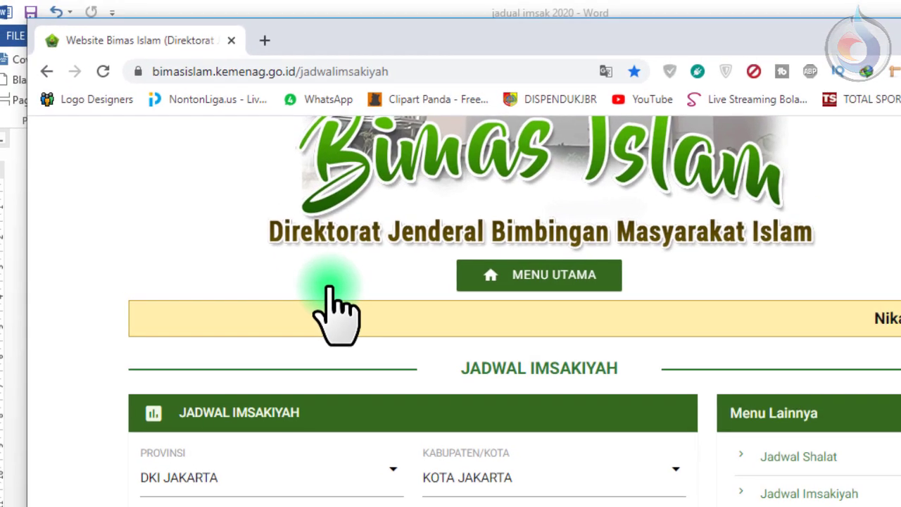
- Choose JAWA BARAT as the province in the Jadwal Imsakiyah form
{"action": "scroll", "coordinate": [206, 280], "scroll_direction": "down", "scroll_amount": 2}
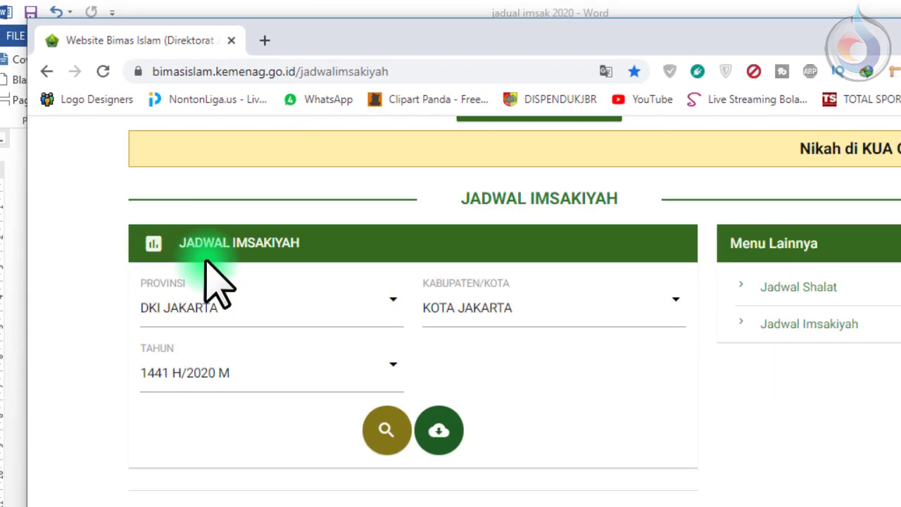
{"action": "left_click", "coordinate": [378, 303]}
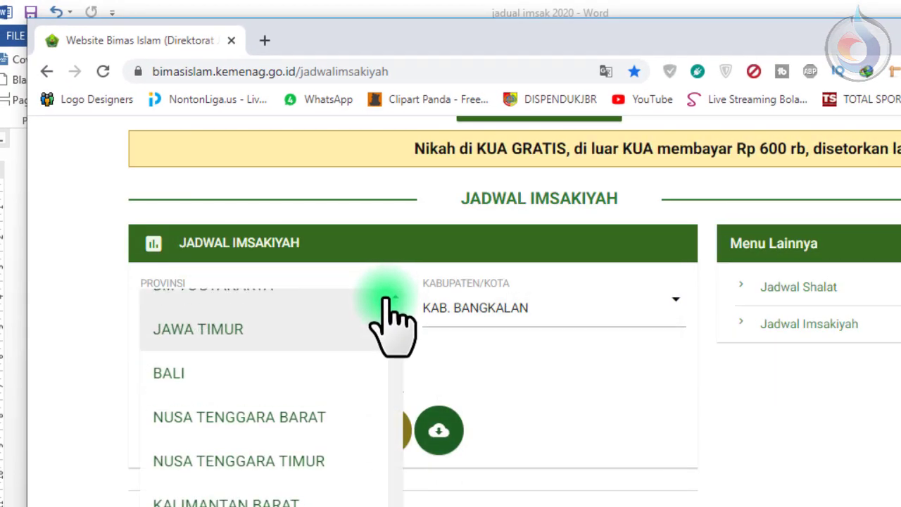
{"action": "scroll", "coordinate": [309, 422], "scroll_direction": "up", "scroll_amount": 2}
{"action": "scroll", "coordinate": [302, 394], "scroll_direction": "up", "scroll_amount": 1}
{"action": "left_click", "coordinate": [288, 332]}
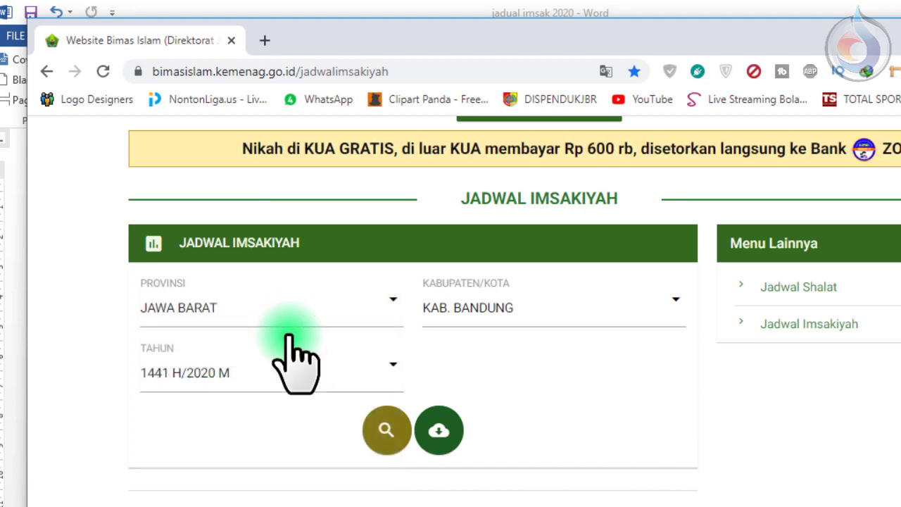
- Choose KAB. BANDUNG as the regency for the imsakiyah schedule
{"action": "left_click", "coordinate": [682, 304]}
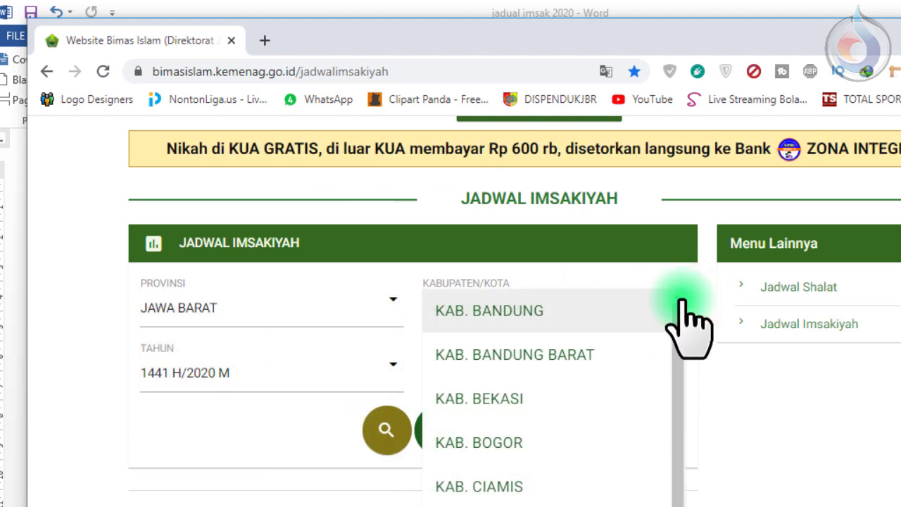
{"action": "scroll", "coordinate": [535, 433], "scroll_direction": "up", "scroll_amount": 1}
{"action": "left_click", "coordinate": [533, 398]}
{"action": "scroll", "coordinate": [668, 446], "scroll_direction": "down", "scroll_amount": 1}
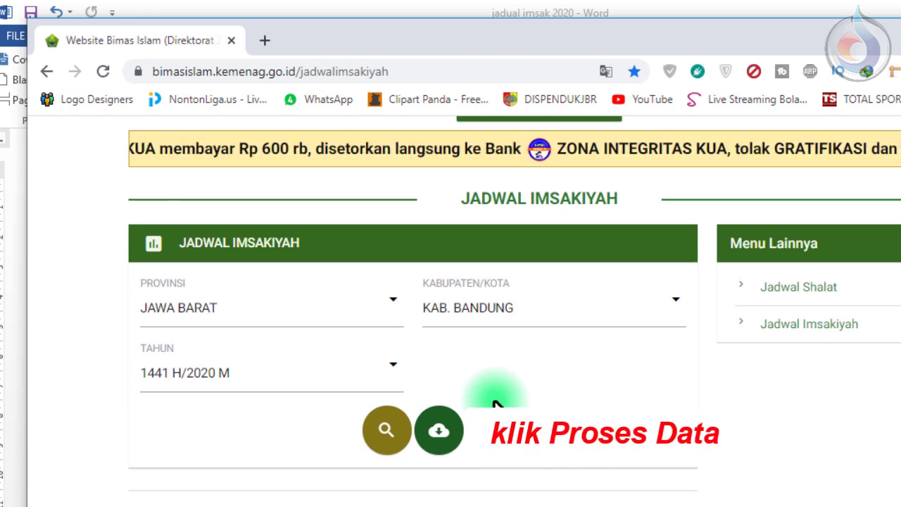
- Process the KAB. BANDUNG 1441 H/2020 M imsakiyah schedule and export it as an Excel file
{"action": "left_click", "coordinate": [386, 430]}
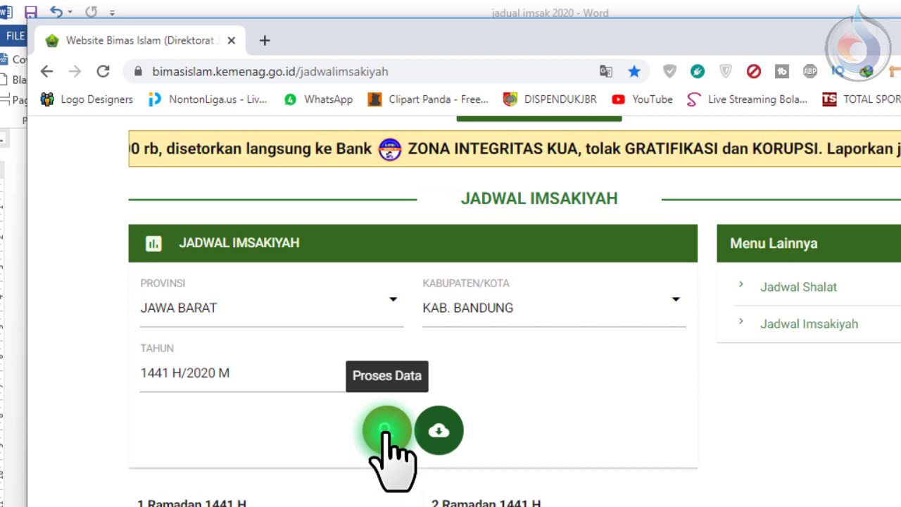
{"action": "scroll", "coordinate": [275, 483], "scroll_direction": "down", "scroll_amount": 3}
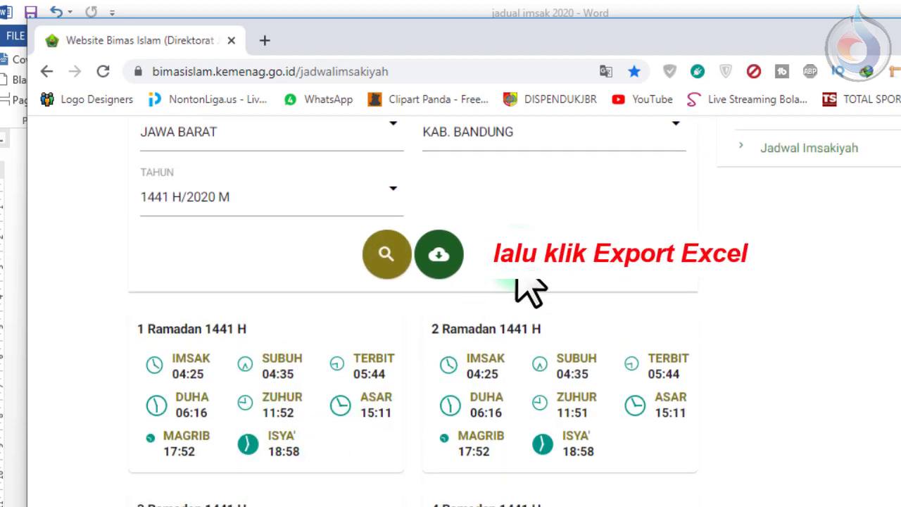
{"action": "left_click", "coordinate": [445, 250]}
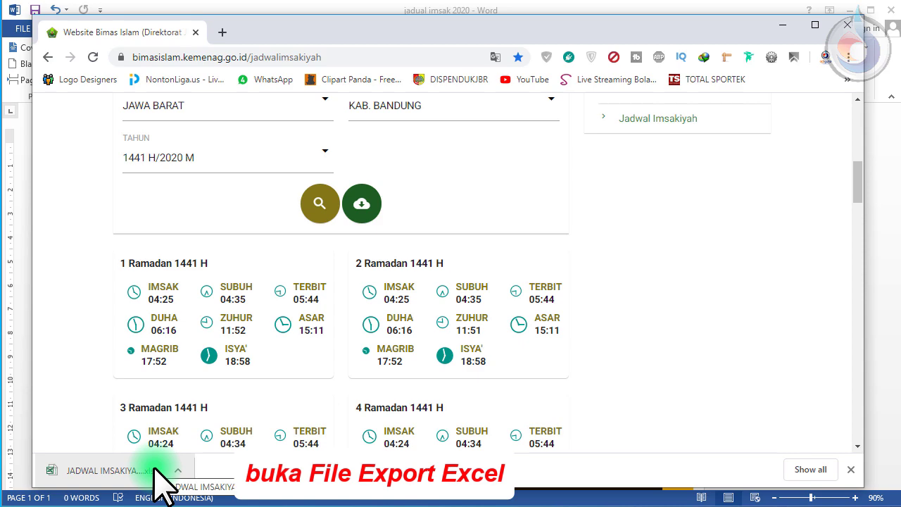
- Open the downloaded JADWAL IMSAKIYAH file in Excel from its Downloads folder and enable editing
{"action": "left_click", "coordinate": [178, 470]}
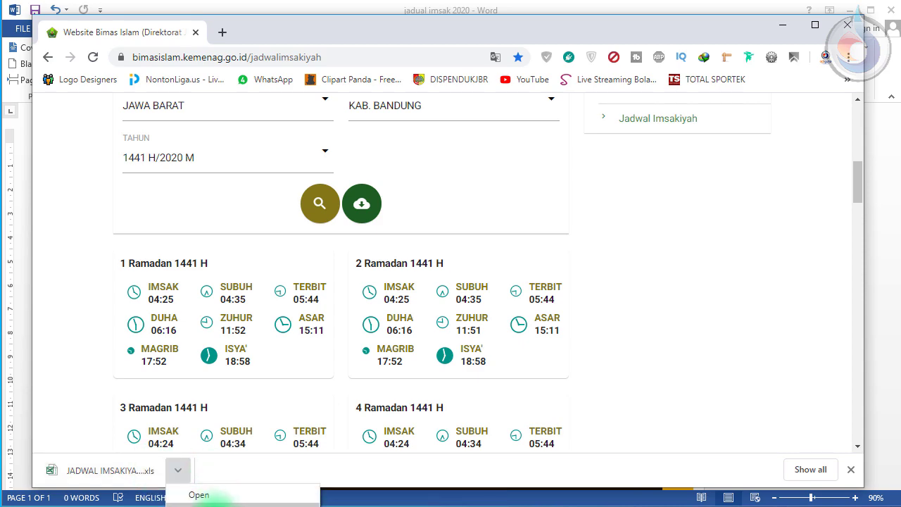
{"action": "left_click", "coordinate": [209, 506]}
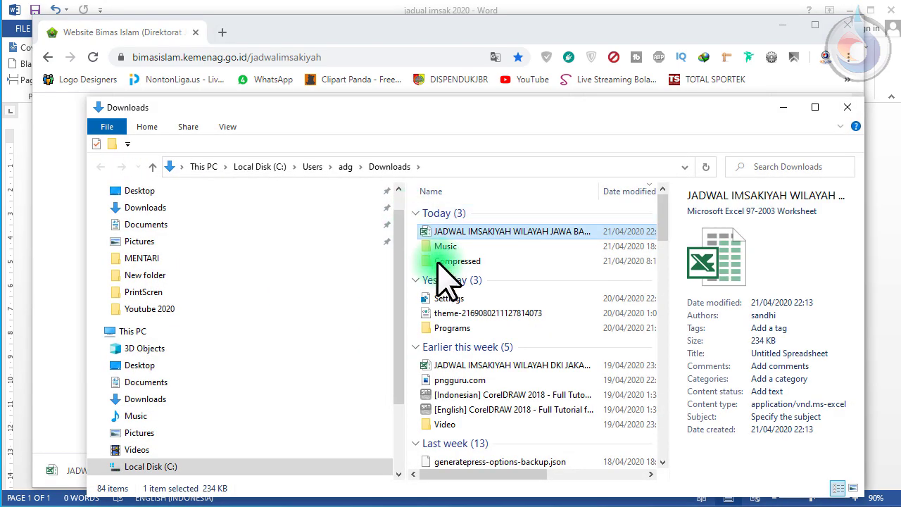
{"action": "double_click", "coordinate": [480, 232]}
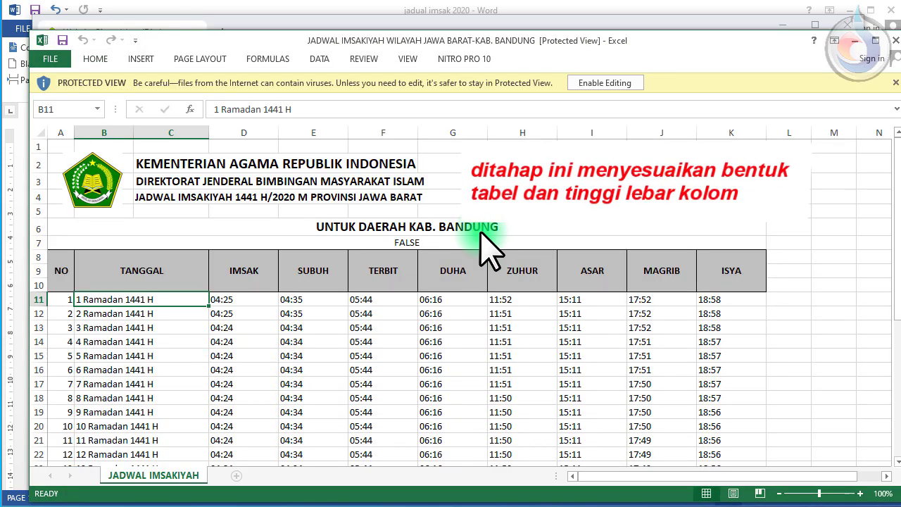
{"action": "left_click", "coordinate": [169, 327]}
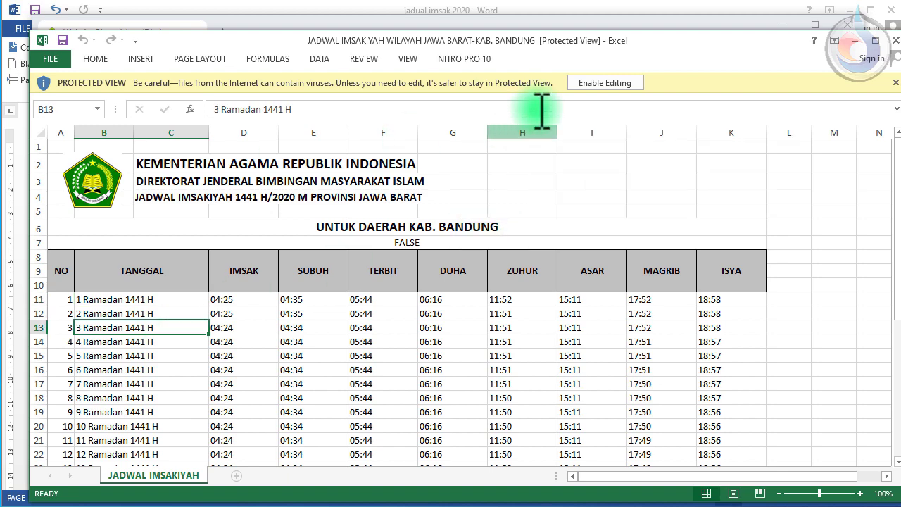
{"action": "left_click", "coordinate": [602, 83]}
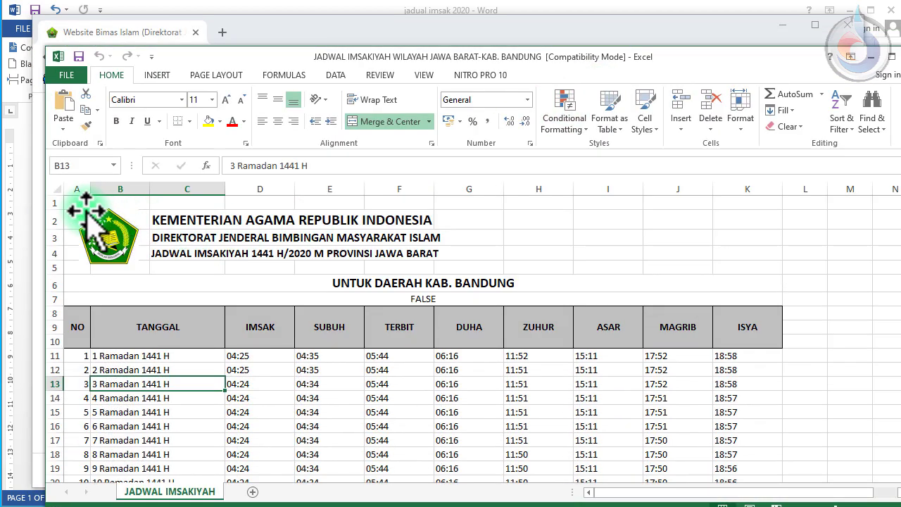
- Delete the ministry heading text in the first four rows and the logo beside it
{"action": "left_click_drag", "start_coordinate": [74, 202], "coordinate": [518, 248]}
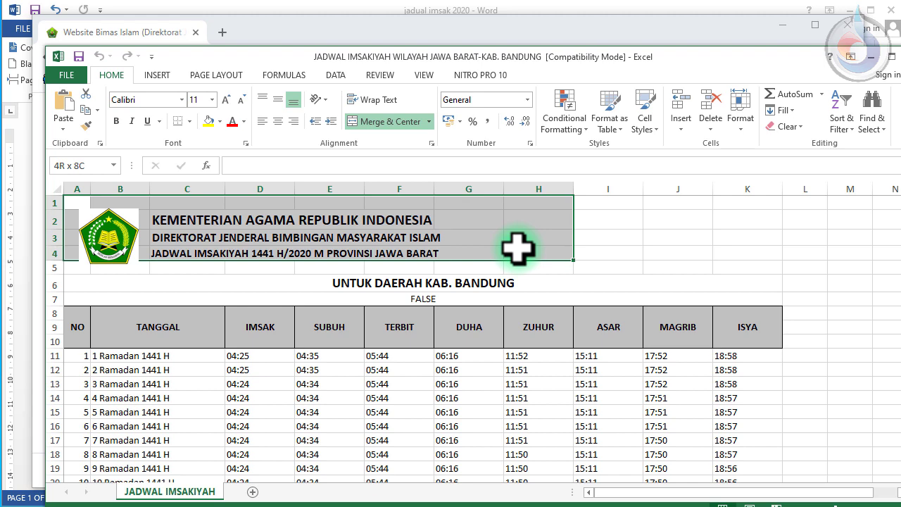
{"action": "key", "text": "Delete"}
{"action": "left_click", "coordinate": [190, 246]}
{"action": "left_click", "coordinate": [125, 236]}
{"action": "key", "text": "Delete"}
- Delete rows 10 and 9 so the grey table header occupies only row 8
{"action": "left_click", "coordinate": [69, 340]}
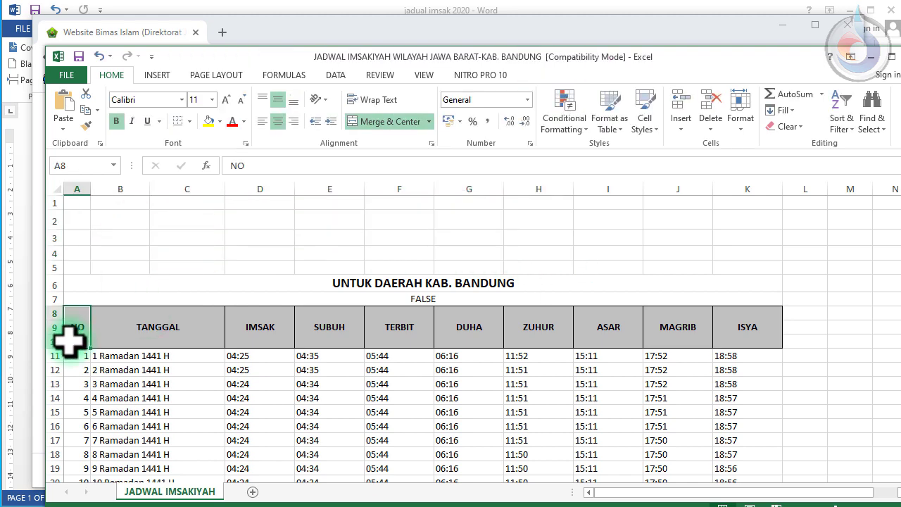
{"action": "right_click", "coordinate": [52, 343]}
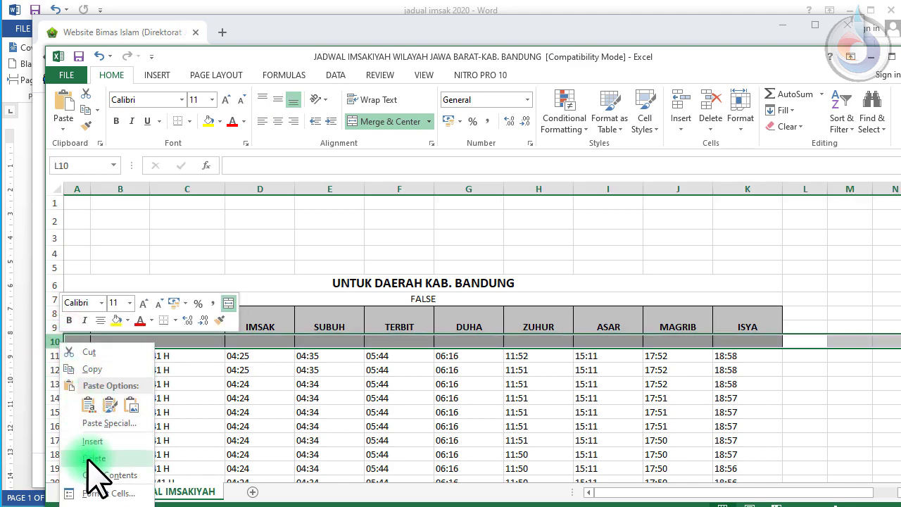
{"action": "left_click", "coordinate": [101, 458]}
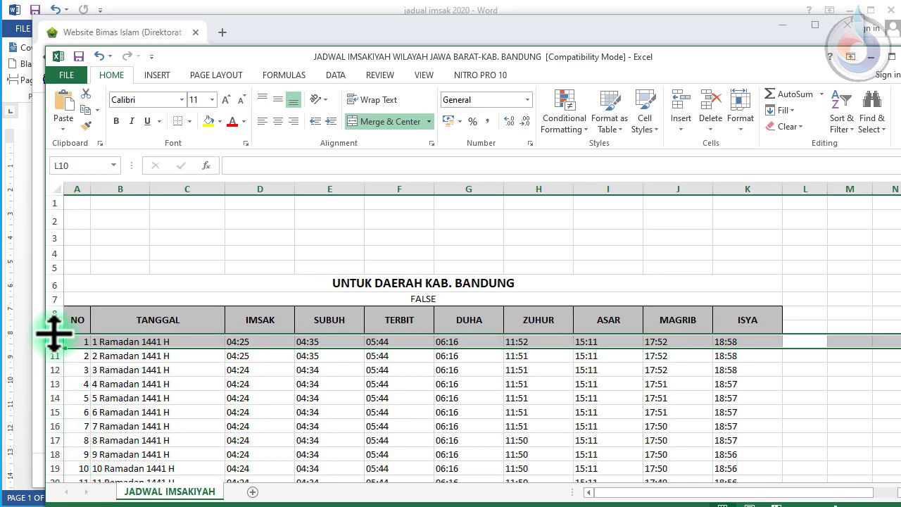
{"action": "right_click", "coordinate": [51, 326]}
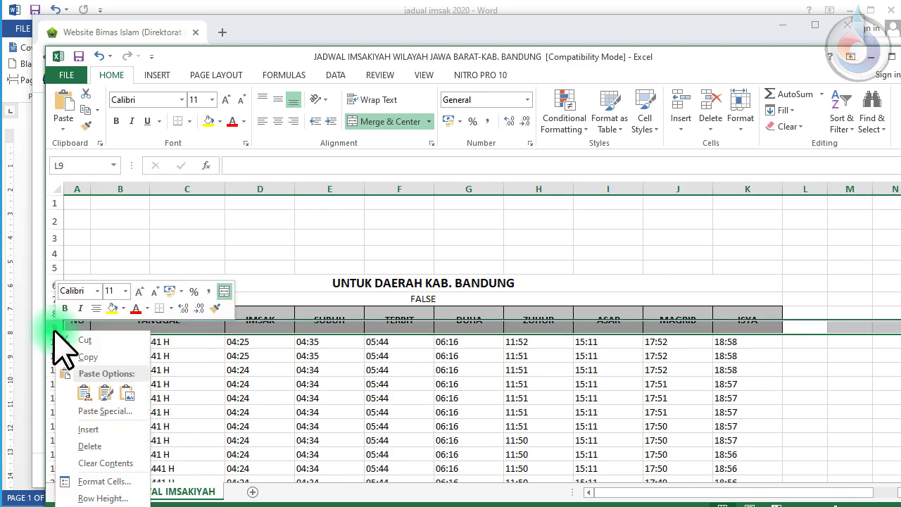
{"action": "left_click", "coordinate": [102, 457]}
- Select rows 8 to 38 of the timetable and enlarge their row height
{"action": "left_click", "coordinate": [223, 227]}
{"action": "left_click_drag", "start_coordinate": [58, 312], "coordinate": [54, 426]}
{"action": "right_click", "coordinate": [55, 374]}
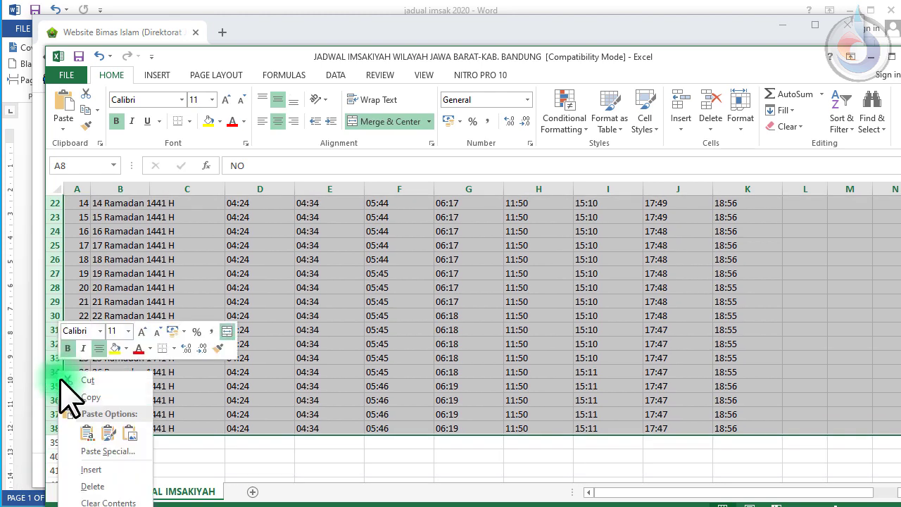
{"action": "right_click", "coordinate": [57, 232]}
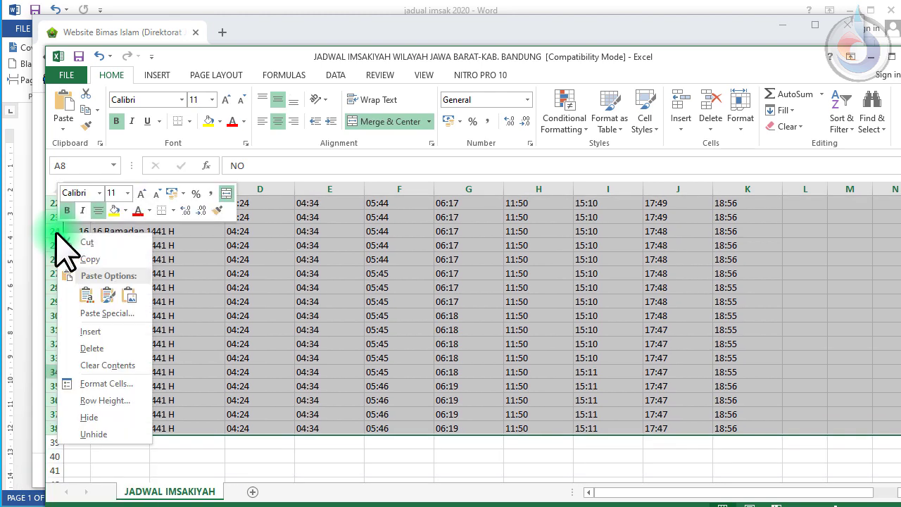
{"action": "left_click", "coordinate": [105, 400]}
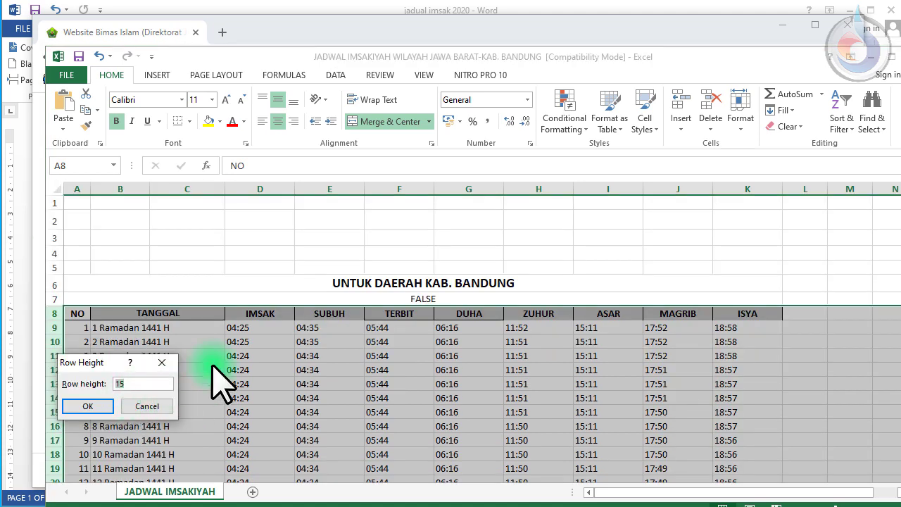
{"action": "left_click", "coordinate": [87, 406]}
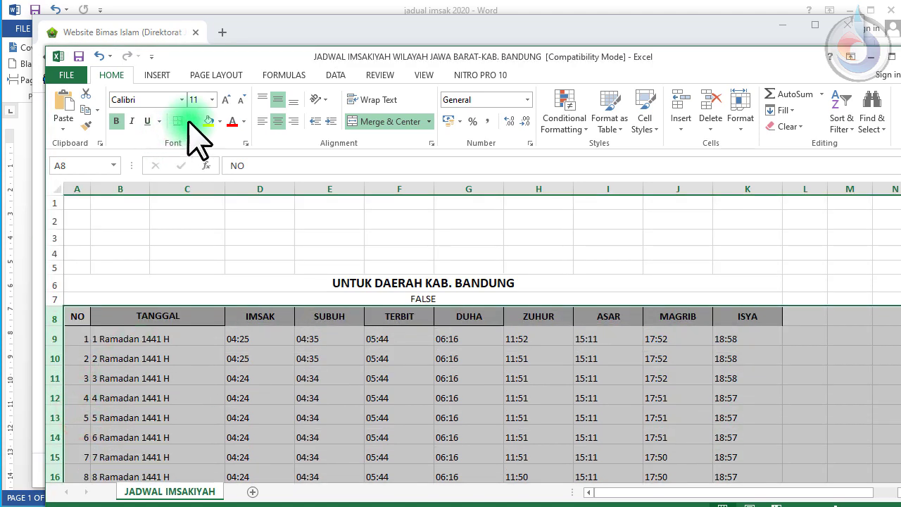
- Set the font size of the selected timetable rows to 16 and increase their height further
{"action": "left_click", "coordinate": [224, 101]}
{"action": "left_click", "coordinate": [225, 101]}
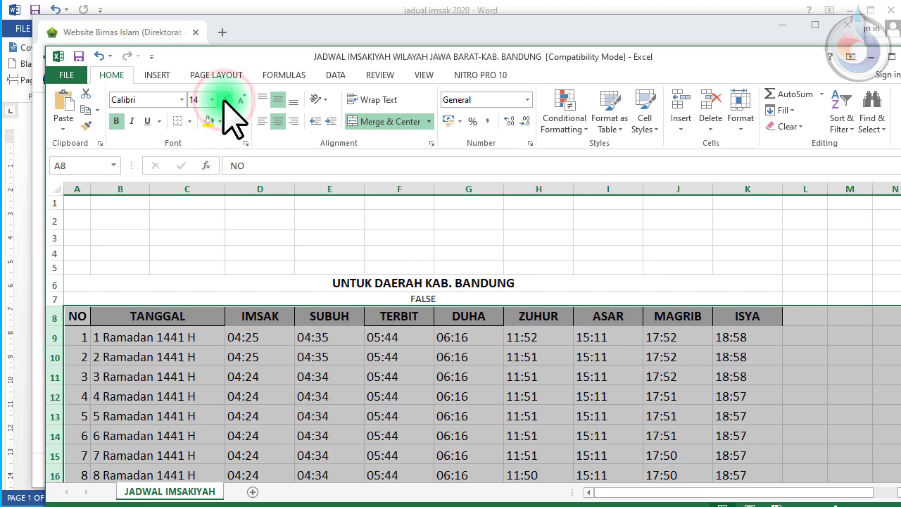
{"action": "left_click", "coordinate": [224, 101]}
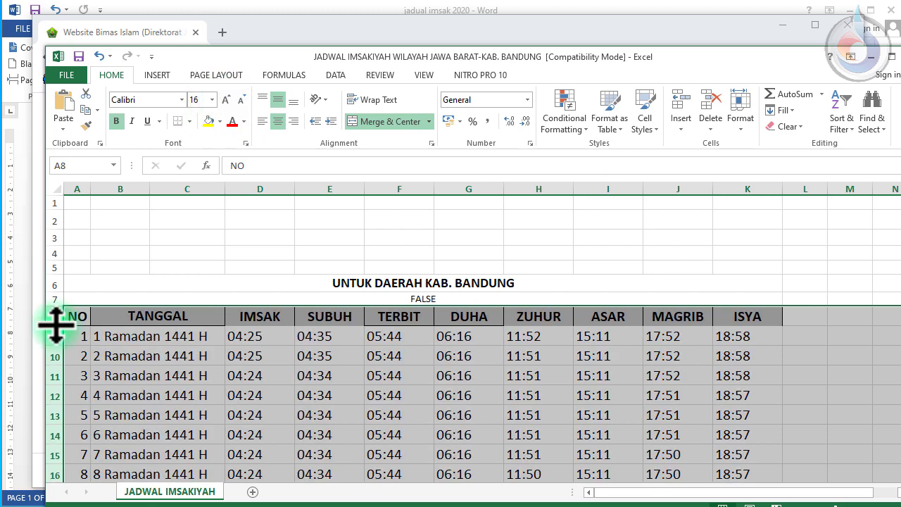
{"action": "left_click_drag", "start_coordinate": [59, 325], "coordinate": [63, 337]}
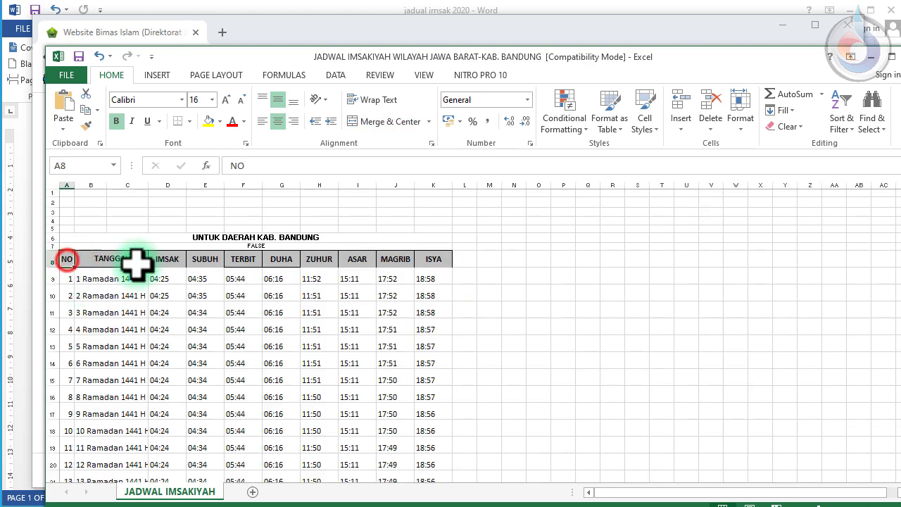
- Try to format the timetable range A8:K38 as a table with a dark table style
{"action": "left_click_drag", "start_coordinate": [67, 259], "coordinate": [431, 455]}
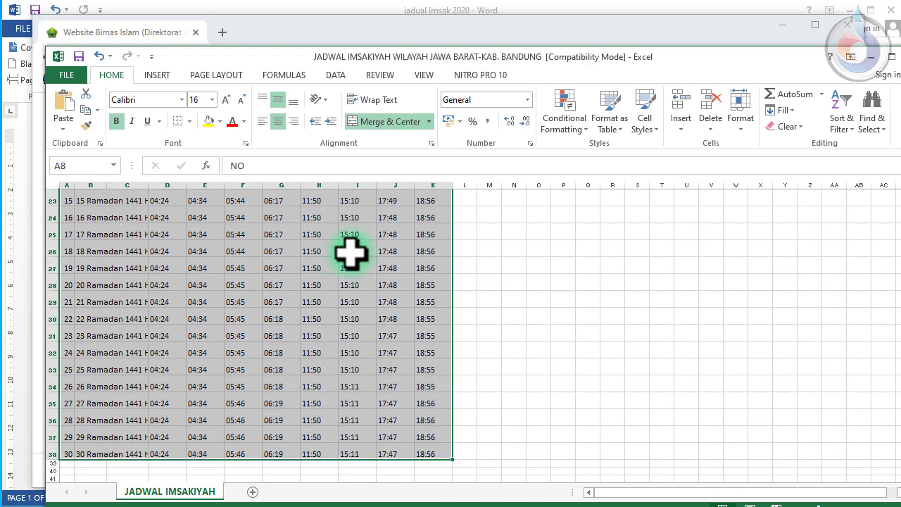
{"action": "left_click", "coordinate": [608, 120]}
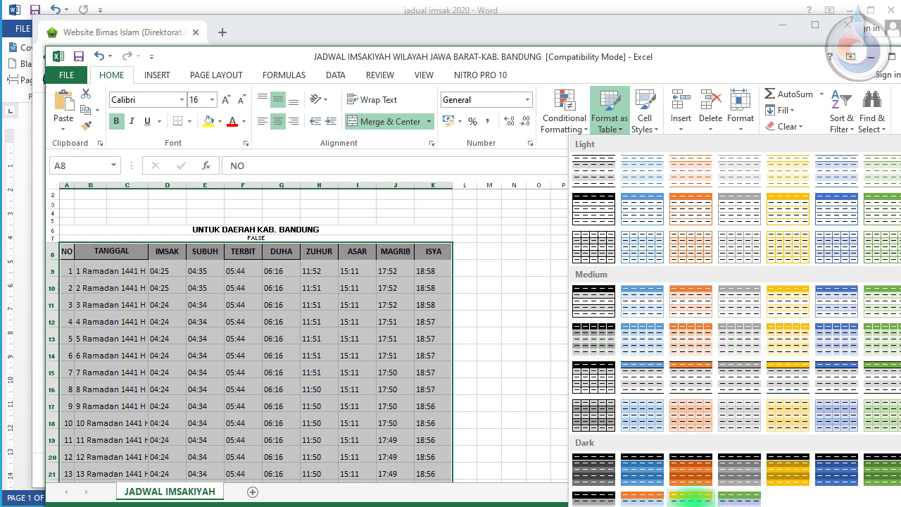
{"action": "left_click", "coordinate": [691, 500]}
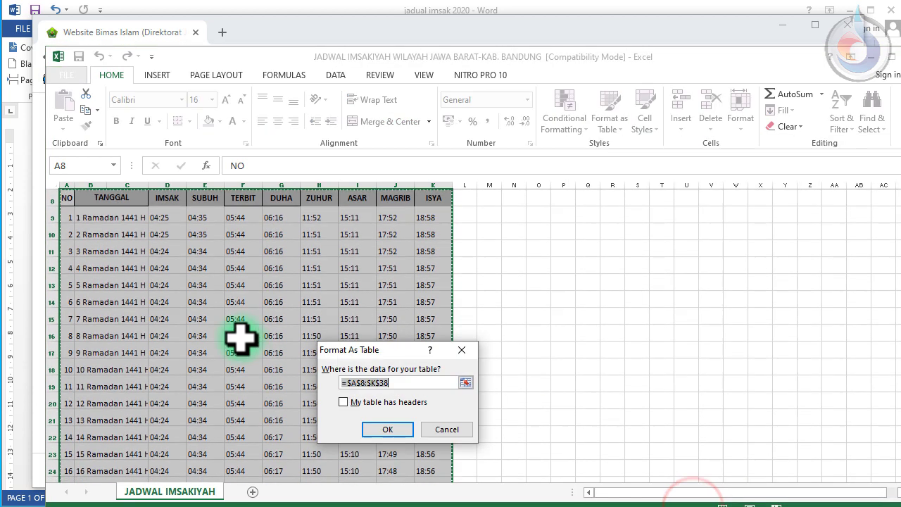
{"action": "left_click", "coordinate": [388, 429]}
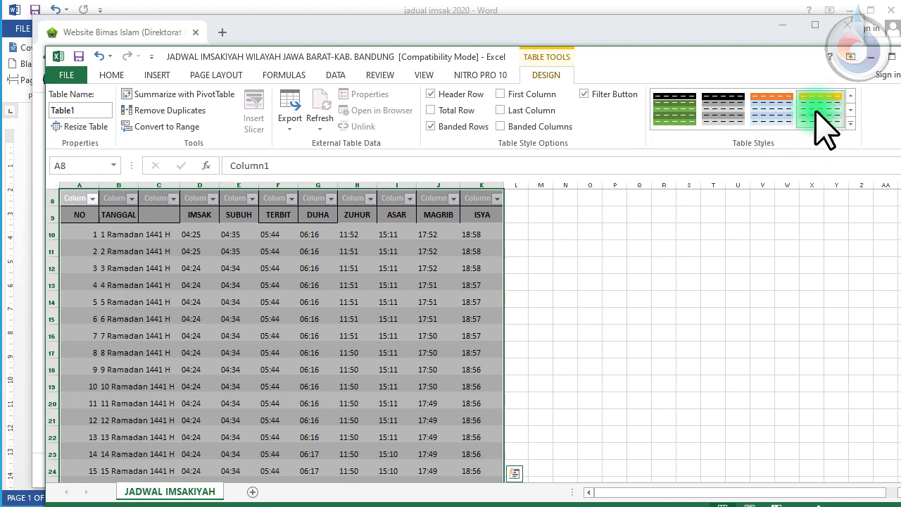
{"action": "left_click", "coordinate": [437, 303]}
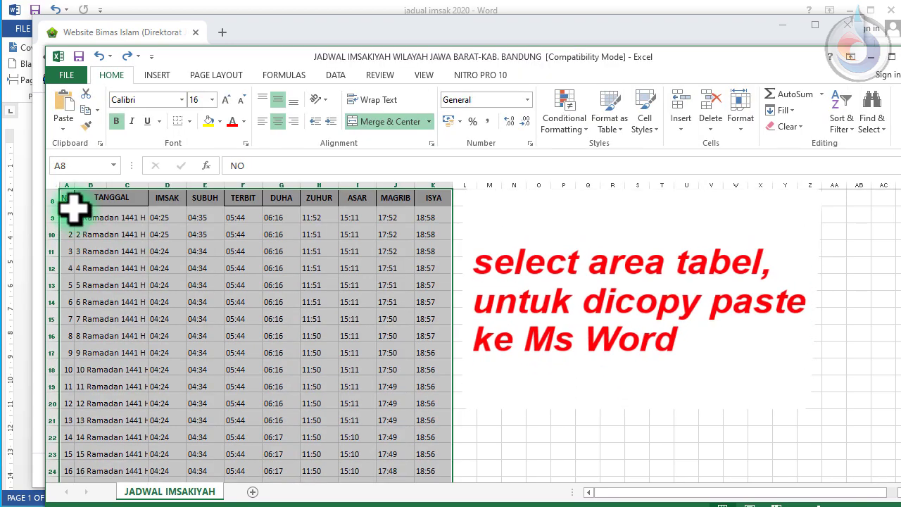
- Format the timetable from the NO header through day 30 as a table in a gold Medium style
{"action": "left_click", "coordinate": [70, 203]}
{"action": "left_click_drag", "start_coordinate": [95, 223], "coordinate": [428, 478]}
{"action": "scroll", "coordinate": [413, 342], "scroll_direction": "up", "scroll_amount": 7}
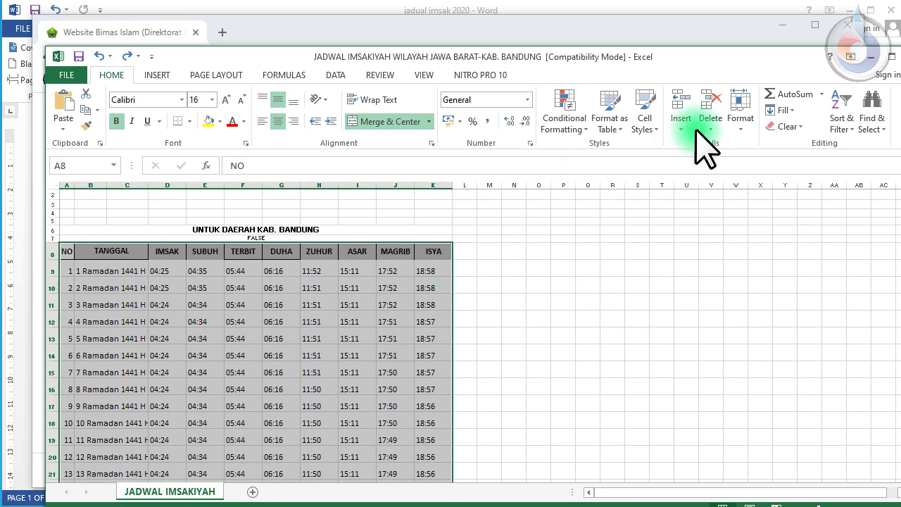
{"action": "left_click", "coordinate": [611, 116]}
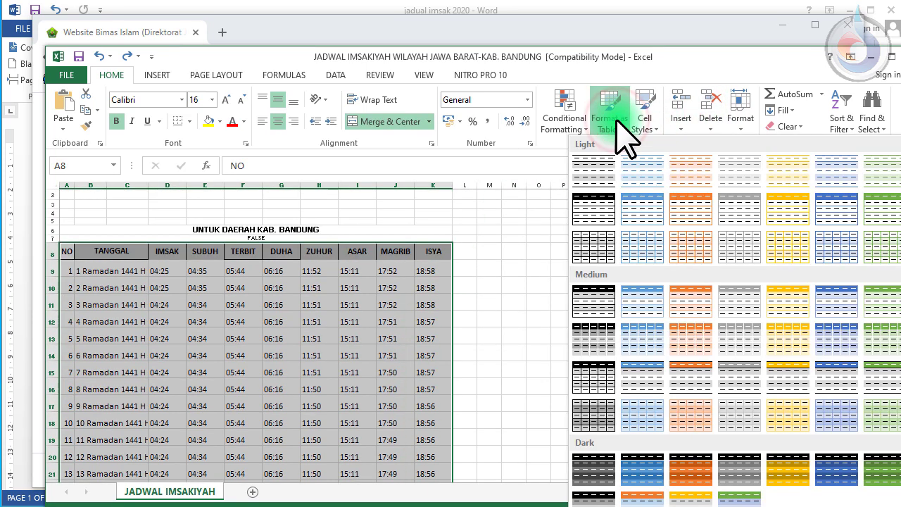
{"action": "left_click", "coordinate": [786, 338]}
{"action": "left_click", "coordinate": [389, 429]}
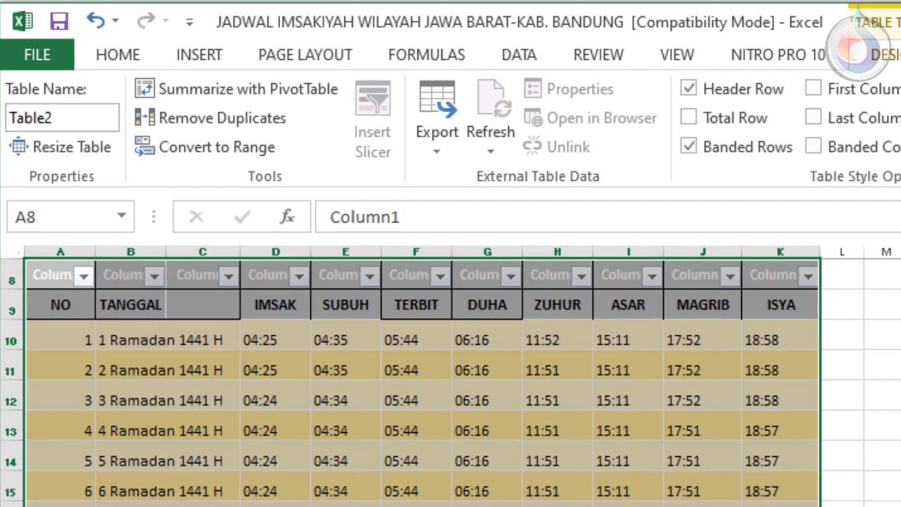
{"action": "left_click", "coordinate": [432, 425]}
{"action": "scroll", "coordinate": [704, 483], "scroll_direction": "up", "scroll_amount": 2}
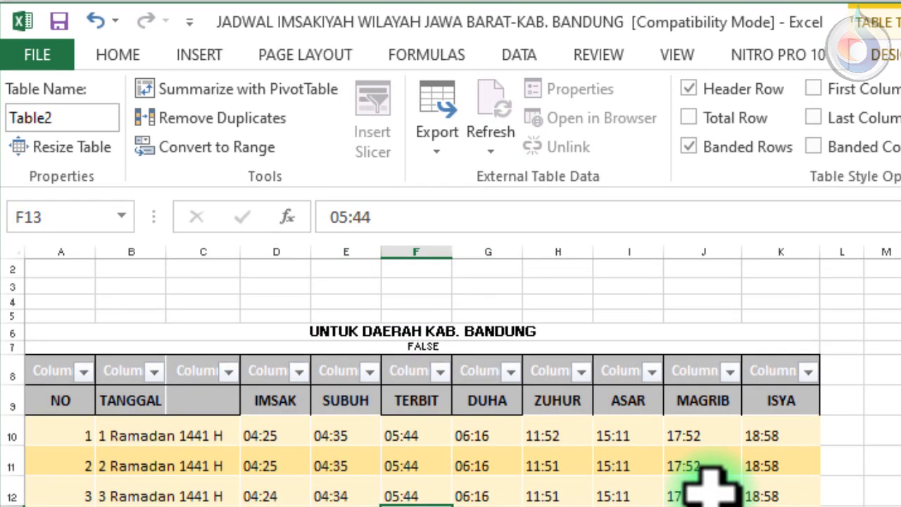
- Fill the header row from NO to ISYA with gold
{"action": "left_click_drag", "start_coordinate": [56, 398], "coordinate": [784, 399]}
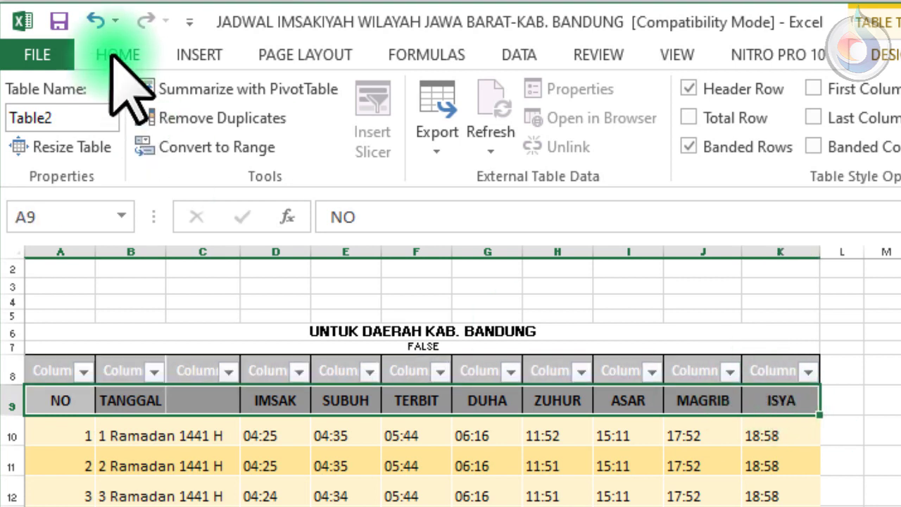
{"action": "left_click", "coordinate": [112, 56]}
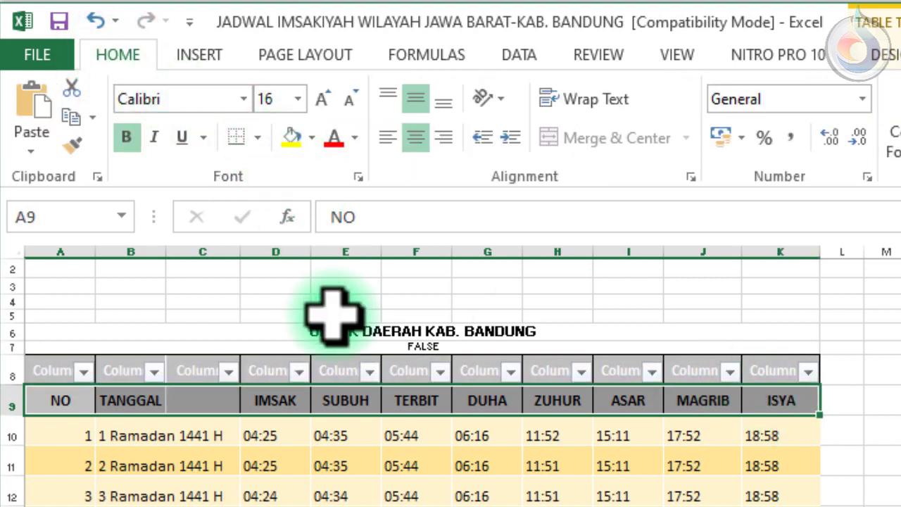
{"action": "left_click", "coordinate": [311, 137]}
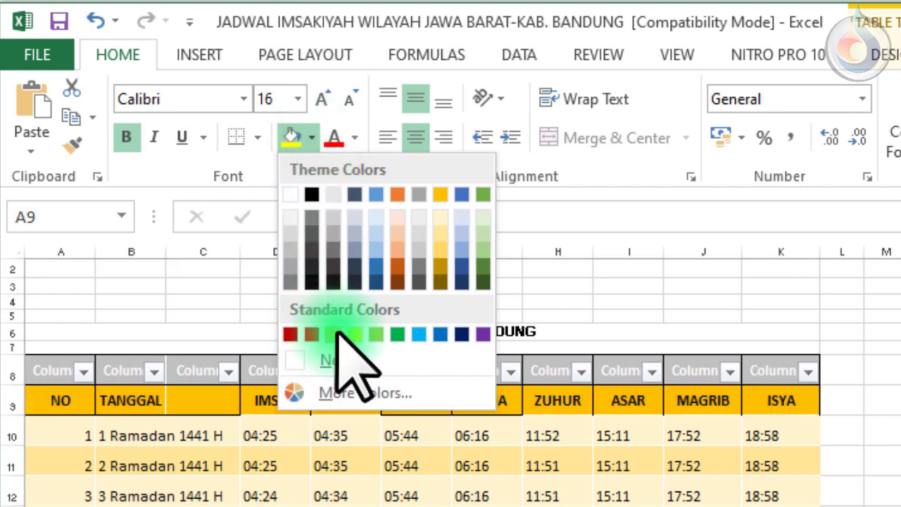
{"action": "left_click", "coordinate": [387, 328]}
{"action": "left_click", "coordinate": [116, 466]}
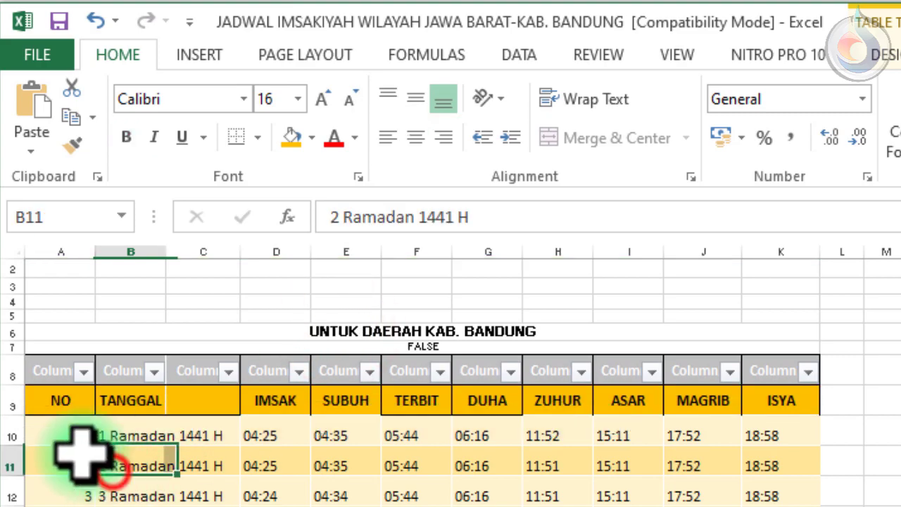
- Apply all borders to the timetable from the NO header through the day 30 row
{"action": "left_click", "coordinate": [61, 404]}
{"action": "left_click_drag", "start_coordinate": [338, 415], "coordinate": [747, 506]}
{"action": "scroll", "coordinate": [584, 501], "scroll_direction": "down", "scroll_amount": 9}
{"action": "left_click", "coordinate": [465, 360], "text": "shift"}
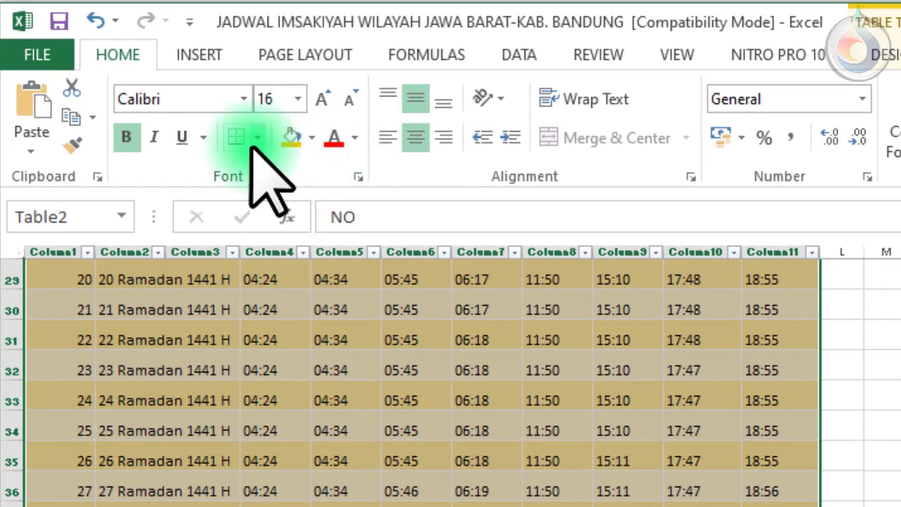
{"action": "left_click", "coordinate": [255, 139]}
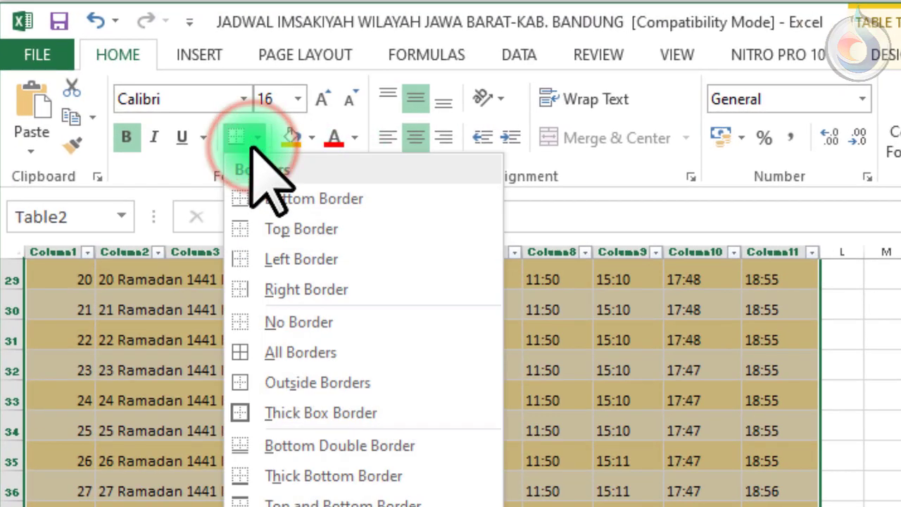
{"action": "left_click", "coordinate": [262, 352]}
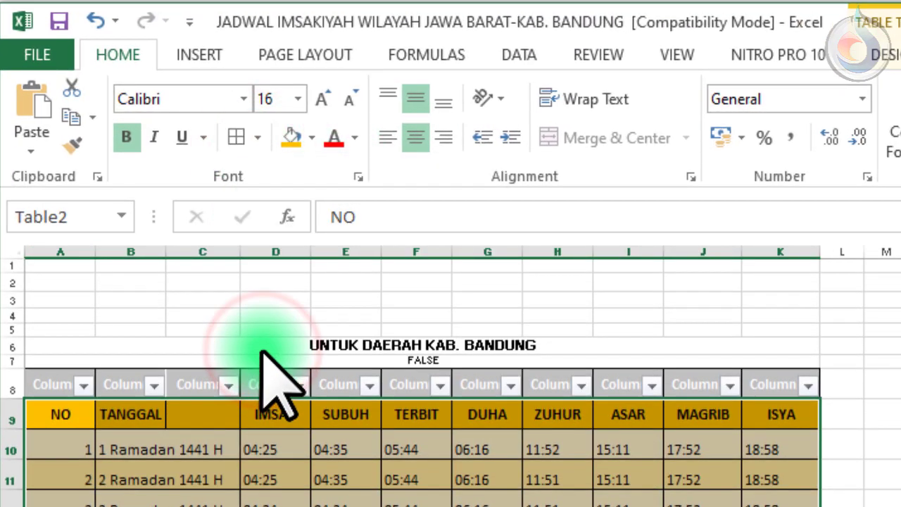
{"action": "left_click", "coordinate": [535, 501]}
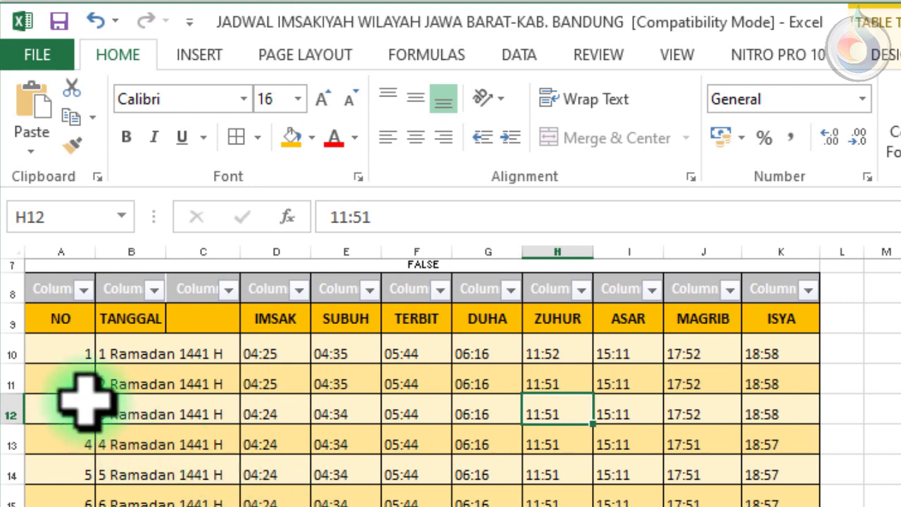
- Delete the blank-headed column C between TANGGAL and IMSAK
{"action": "left_click", "coordinate": [61, 317]}
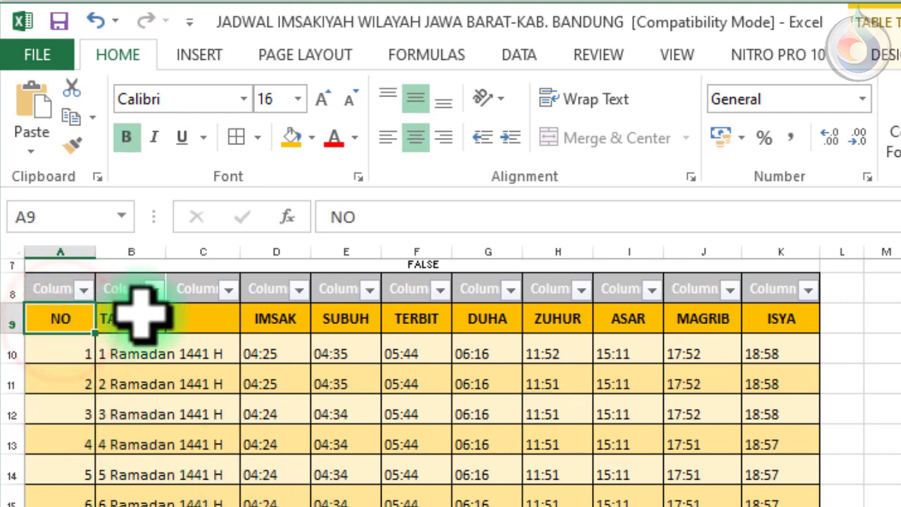
{"action": "left_click", "coordinate": [172, 314]}
{"action": "left_click", "coordinate": [197, 252]}
{"action": "right_click", "coordinate": [197, 252]}
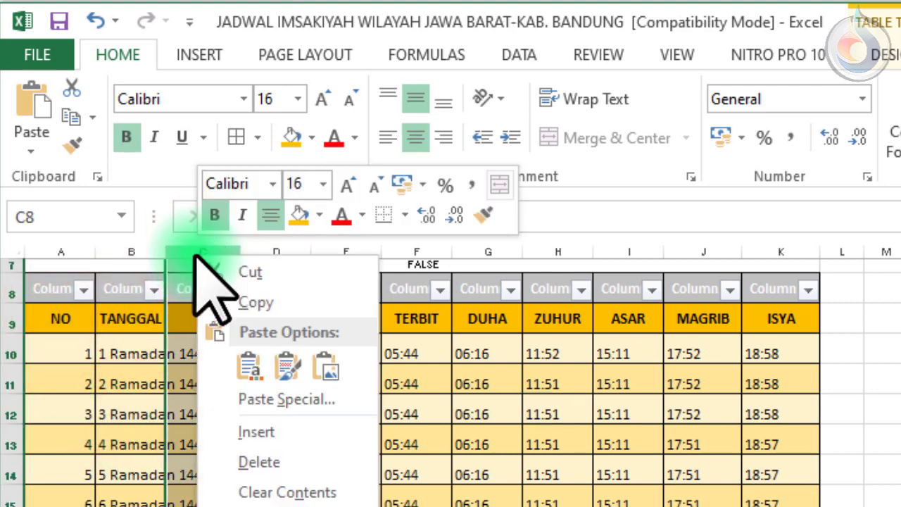
{"action": "left_click", "coordinate": [278, 457]}
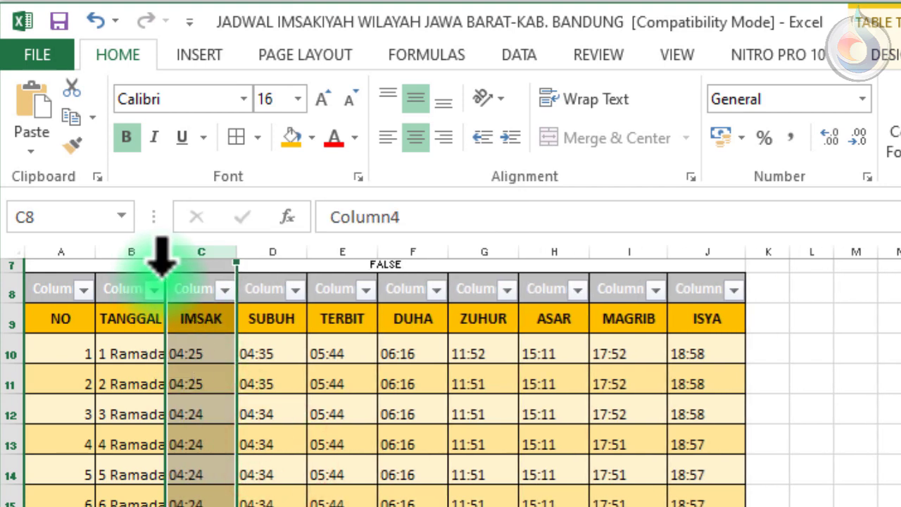
- Widen the TANGGAL column until the full Ramadan dates fit inside it
{"action": "left_click_drag", "start_coordinate": [163, 251], "coordinate": [258, 252]}
{"action": "scroll", "coordinate": [241, 447], "scroll_direction": "down", "scroll_amount": 2}
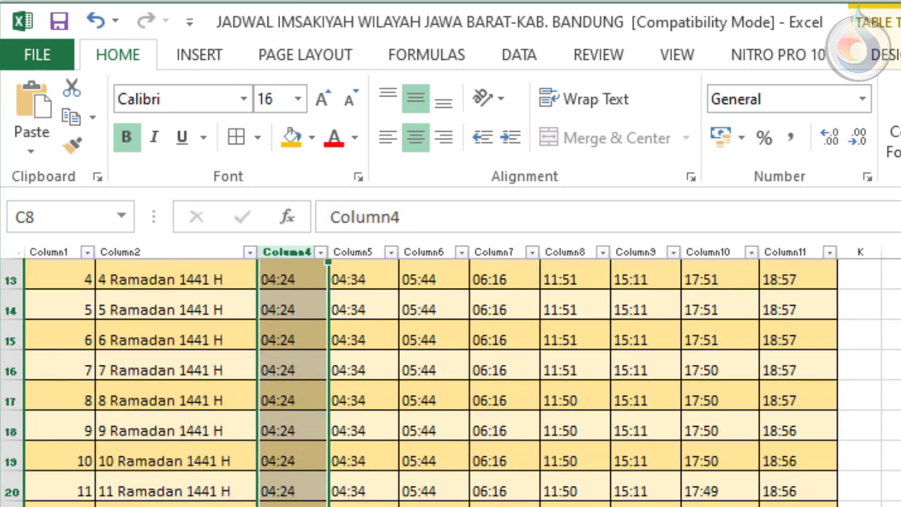
{"action": "scroll", "coordinate": [64, 428], "scroll_direction": "up", "scroll_amount": 3}
{"action": "left_click", "coordinate": [521, 422]}
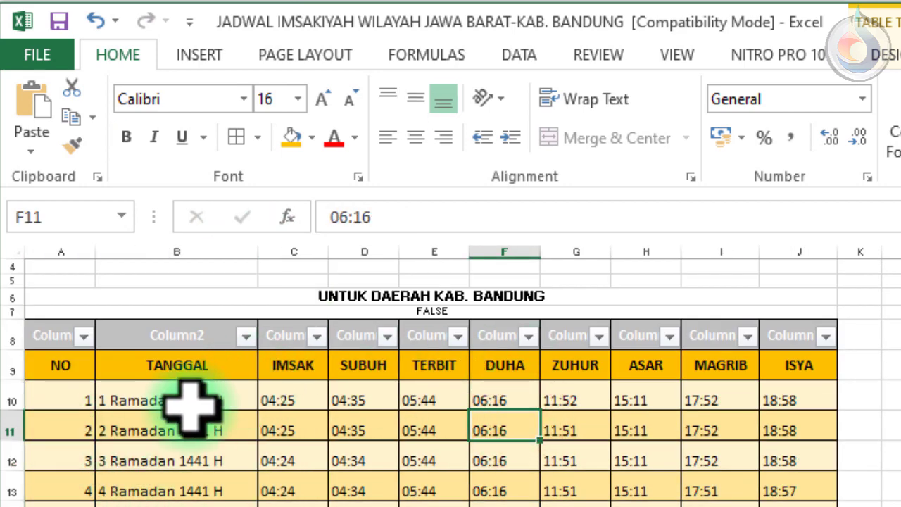
{"action": "left_click", "coordinate": [293, 400]}
{"action": "left_click", "coordinate": [352, 400]}
{"action": "left_click", "coordinate": [573, 430]}
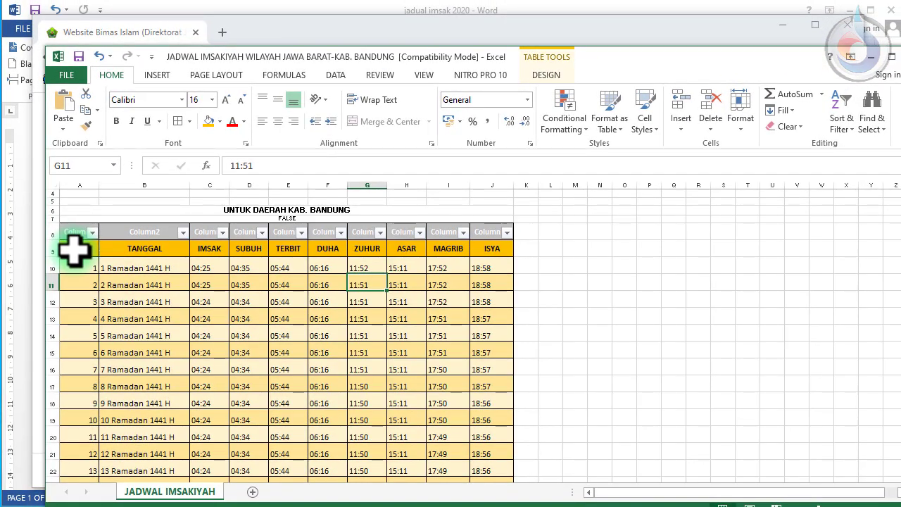
- Narrow the NO column to a width of 7.14 and centre the timetable cells both horizontally and vertically
{"action": "left_click_drag", "start_coordinate": [74, 249], "coordinate": [488, 462]}
{"action": "scroll", "coordinate": [106, 329], "scroll_direction": "up", "scroll_amount": 6}
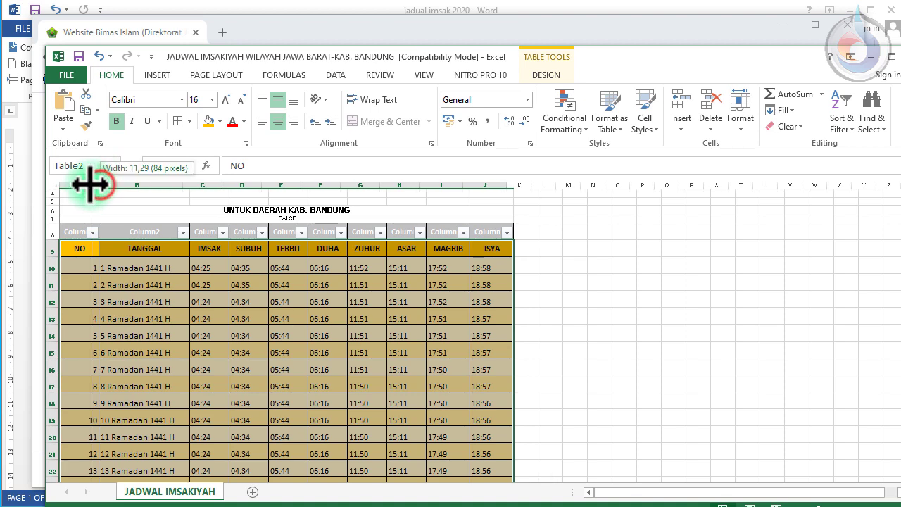
{"action": "left_click_drag", "start_coordinate": [81, 186], "coordinate": [82, 186]}
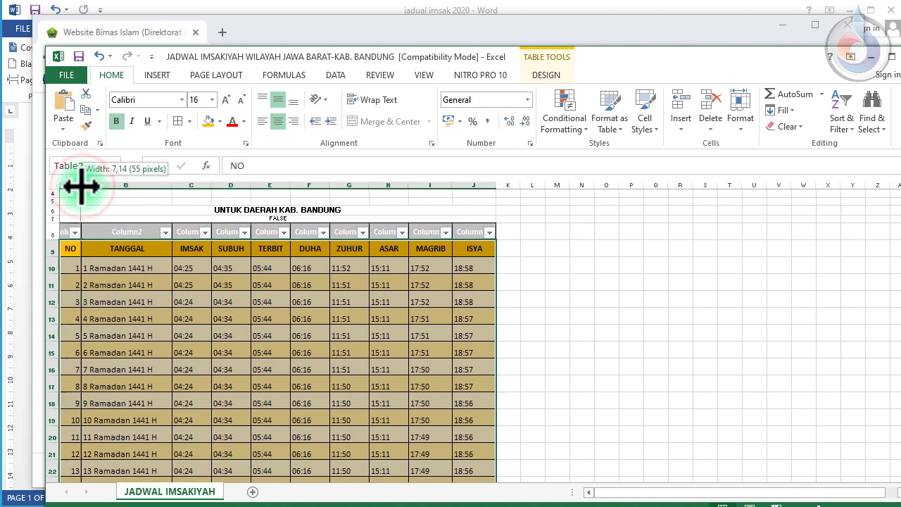
{"action": "left_click", "coordinate": [278, 121]}
{"action": "left_click", "coordinate": [276, 99]}
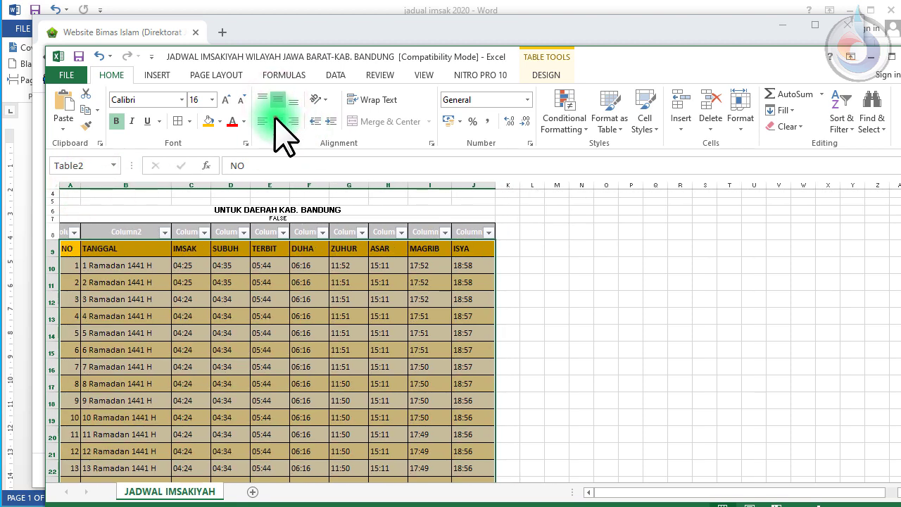
{"action": "left_click", "coordinate": [276, 121]}
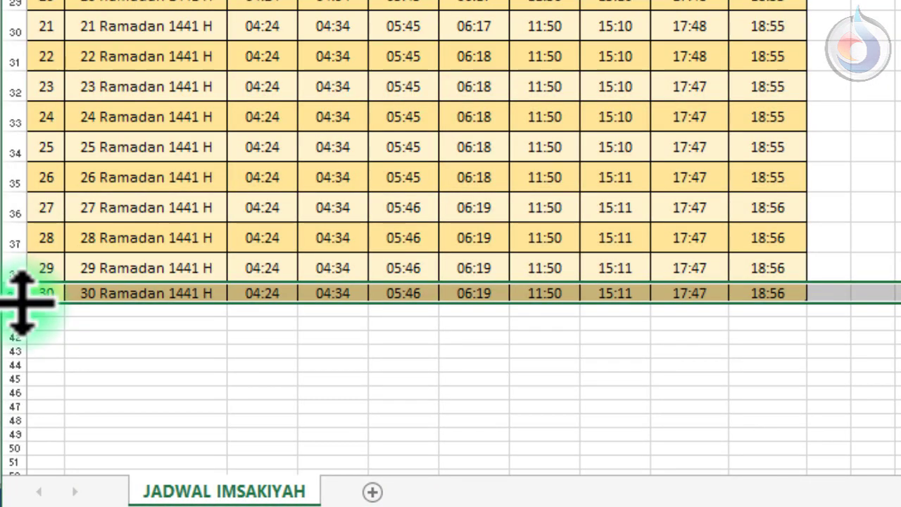
- Increase the day 30 row's height to match the other rows and copy the timetable from the header row through day 30
{"action": "left_click_drag", "start_coordinate": [22, 302], "coordinate": [77, 308]}
{"action": "left_click", "coordinate": [398, 232]}
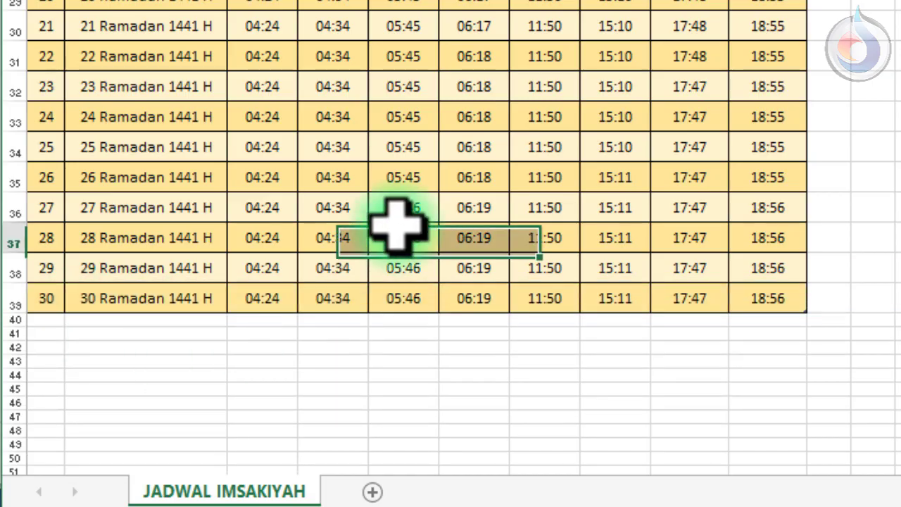
{"action": "left_click_drag", "start_coordinate": [774, 309], "coordinate": [52, 82]}
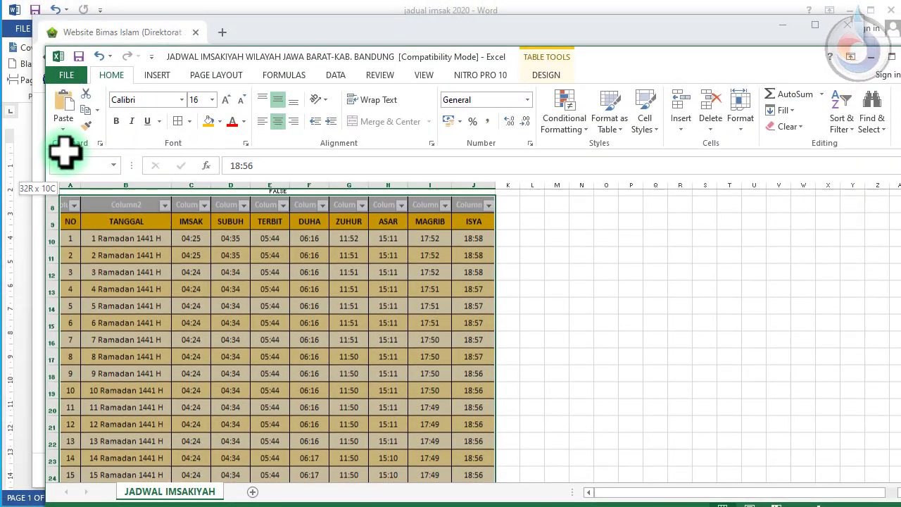
{"action": "left_click_drag", "start_coordinate": [70, 225], "coordinate": [70, 225]}
{"action": "key", "text": "ctrl+c"}
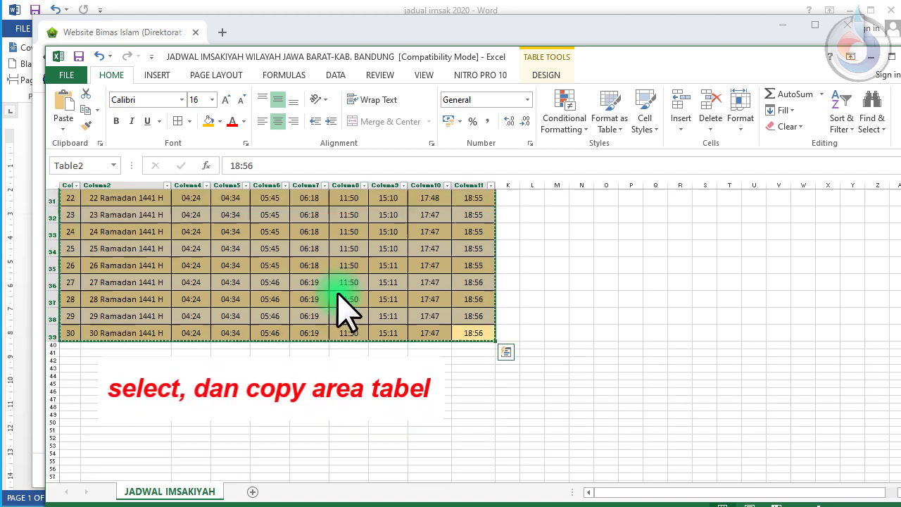
- Switch to the Word document jadual imsak 2020 and paste the timetable as a picture in the text line above the mosque background
{"action": "left_click", "coordinate": [359, 18]}
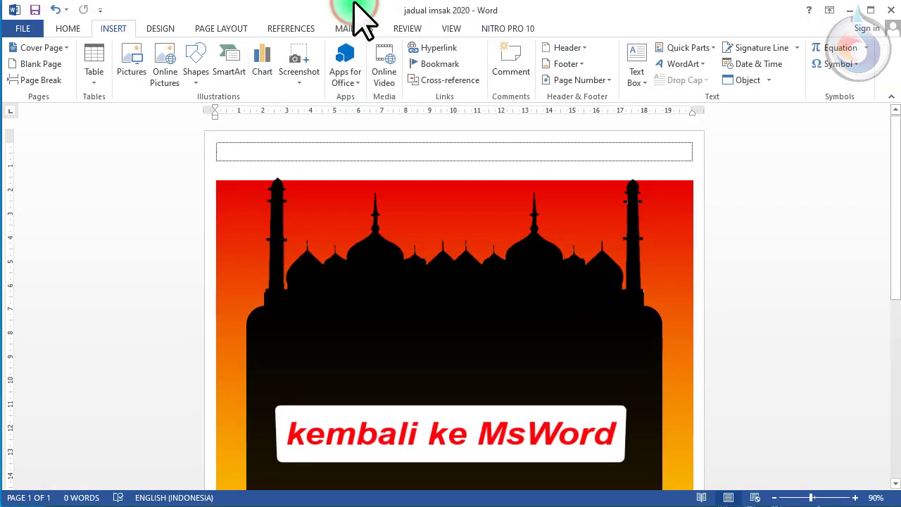
{"action": "left_click", "coordinate": [308, 150]}
{"action": "left_click", "coordinate": [234, 150]}
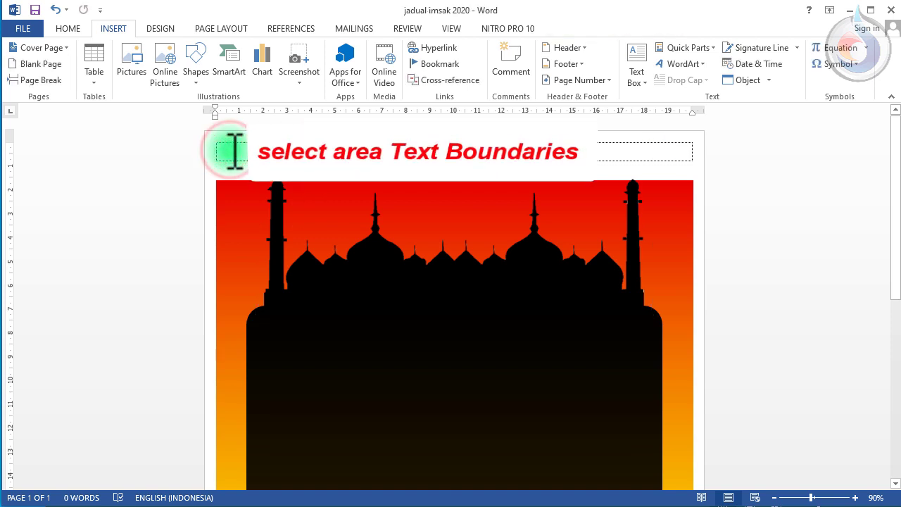
{"action": "right_click", "coordinate": [234, 149]}
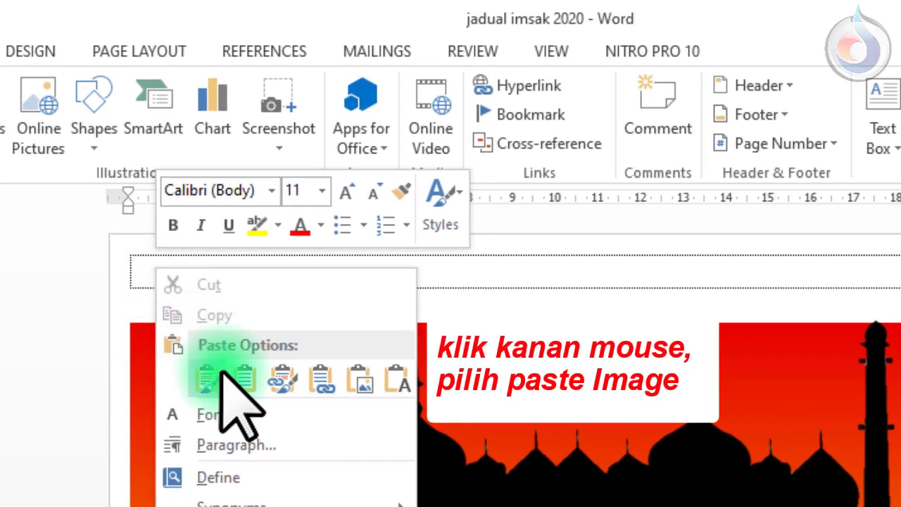
{"action": "left_click", "coordinate": [359, 380]}
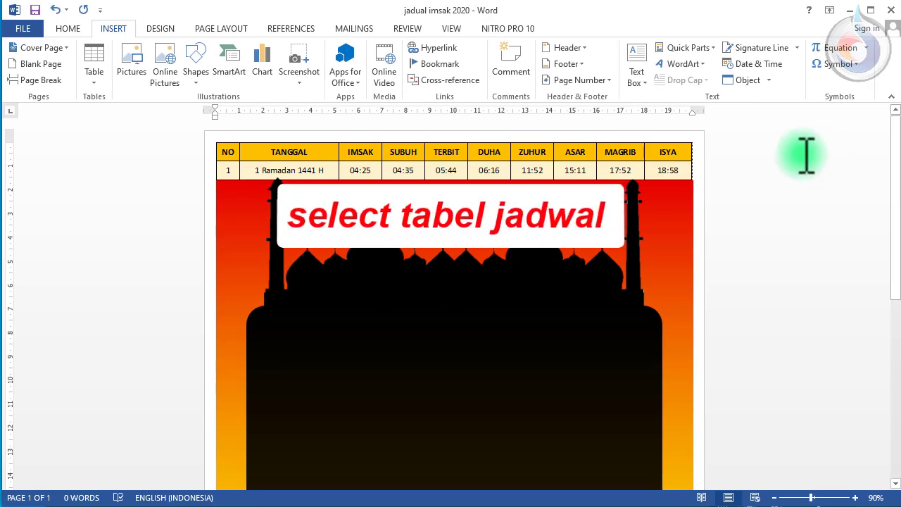
- Set the pasted timetable picture's text wrapping to In Front of Text
{"action": "left_click", "coordinate": [669, 162]}
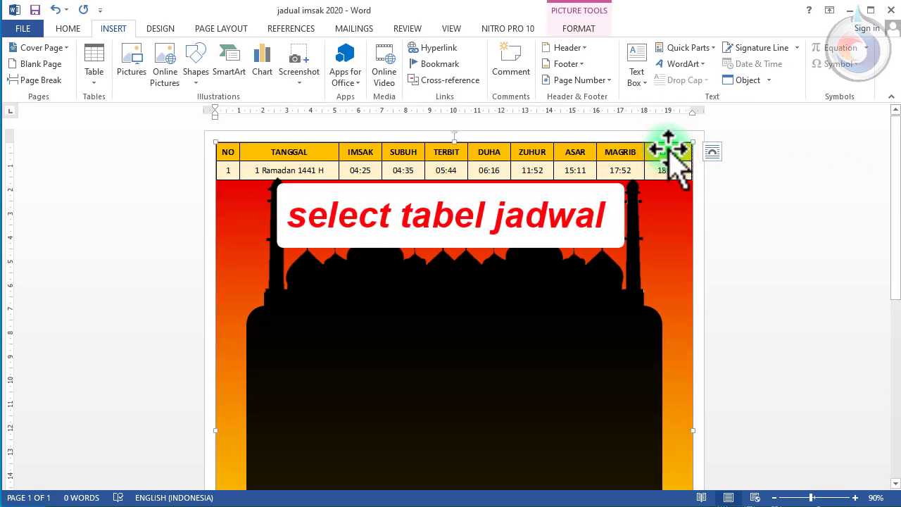
{"action": "double_click", "coordinate": [670, 158]}
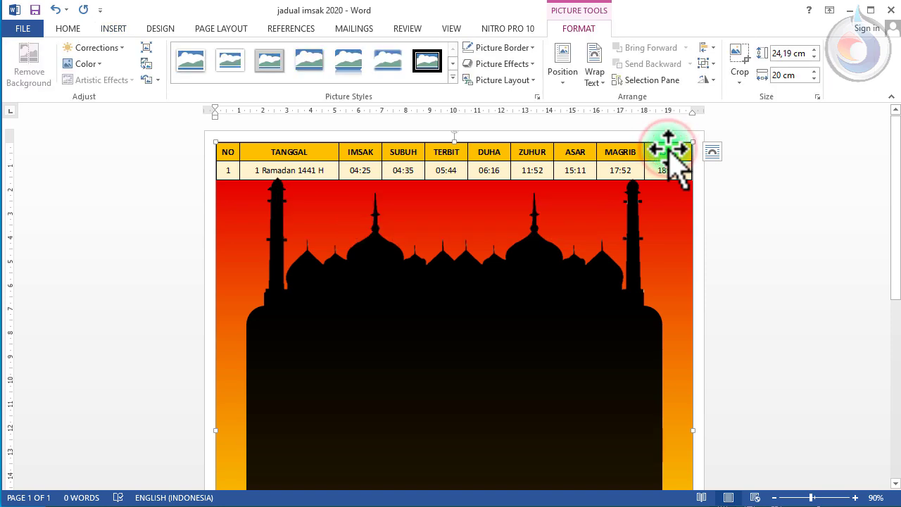
{"action": "left_click", "coordinate": [596, 76]}
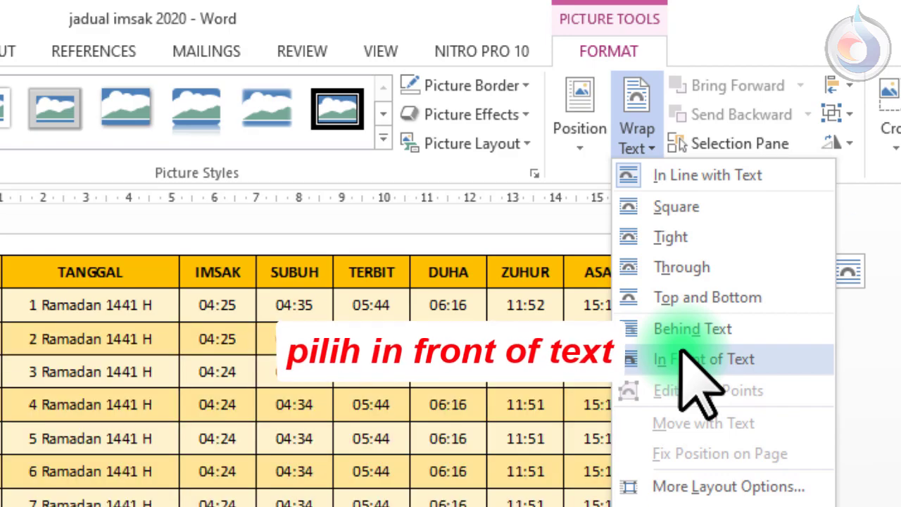
{"action": "left_click", "coordinate": [673, 336]}
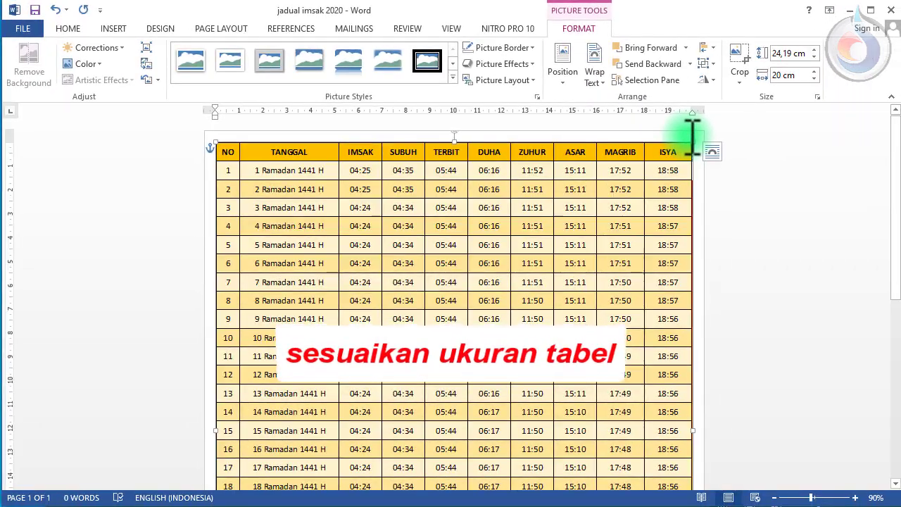
- Scale the timetable picture down, place it over the black mosque area and widen it to 16 cm
{"action": "left_click_drag", "start_coordinate": [808, 251], "coordinate": [710, 365]}
{"action": "left_click_drag", "start_coordinate": [620, 214], "coordinate": [529, 287]}
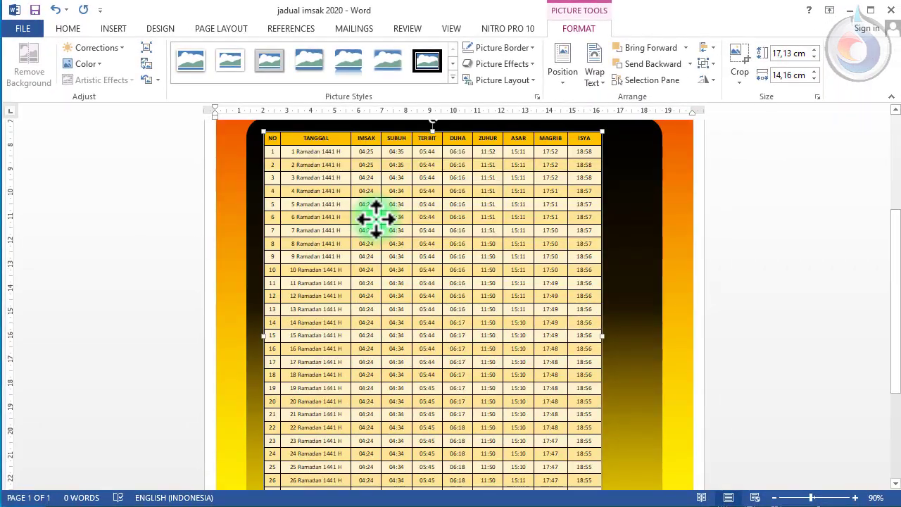
{"action": "left_click_drag", "start_coordinate": [601, 336], "coordinate": [643, 335]}
- Stretch the timetable picture's lower edge to a height of about 17.99 cm and lower its upper edge slightly
{"action": "scroll", "coordinate": [486, 261], "scroll_direction": "up", "scroll_amount": 3}
{"action": "scroll", "coordinate": [489, 261], "scroll_direction": "down", "scroll_amount": 6}
{"action": "left_click_drag", "start_coordinate": [454, 369], "coordinate": [458, 387]}
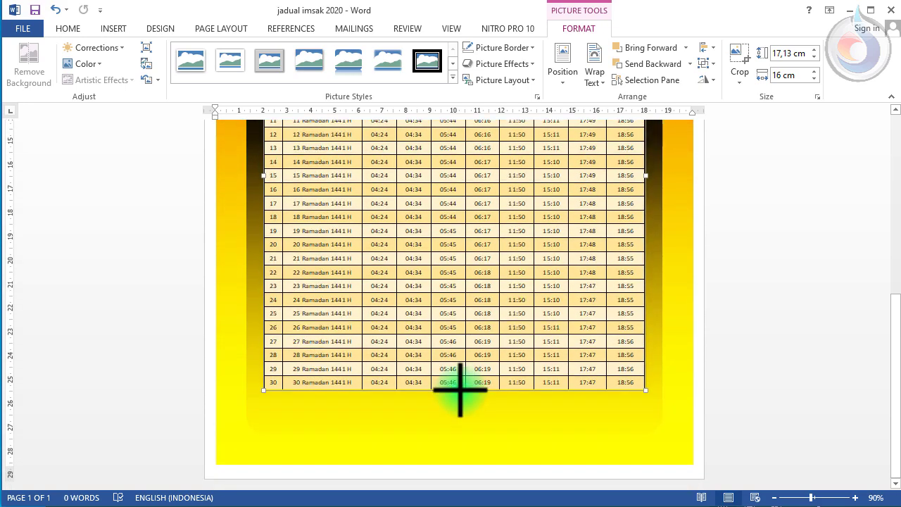
{"action": "scroll", "coordinate": [469, 321], "scroll_direction": "up", "scroll_amount": 5}
{"action": "scroll", "coordinate": [477, 281], "scroll_direction": "up", "scroll_amount": 3}
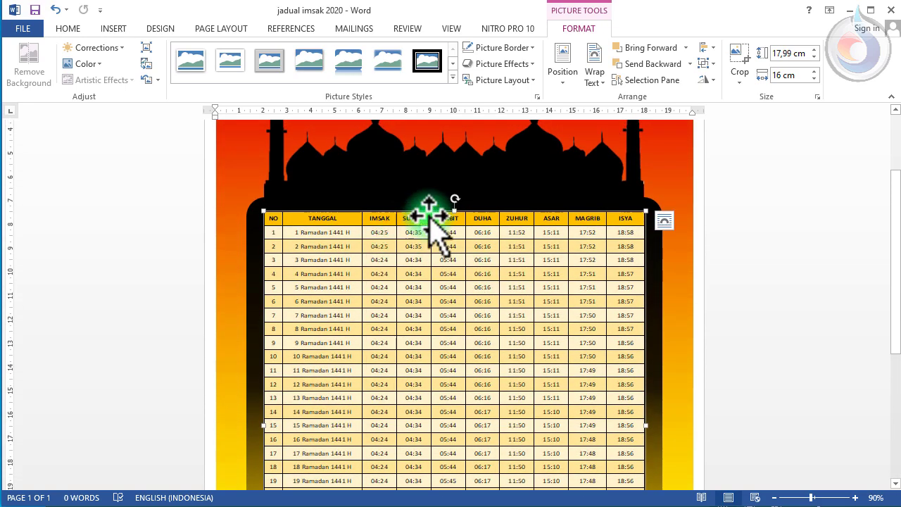
{"action": "left_click_drag", "start_coordinate": [454, 211], "coordinate": [454, 223]}
{"action": "scroll", "coordinate": [528, 277], "scroll_direction": "down", "scroll_amount": 3}
{"action": "scroll", "coordinate": [405, 201], "scroll_direction": "up", "scroll_amount": 3}
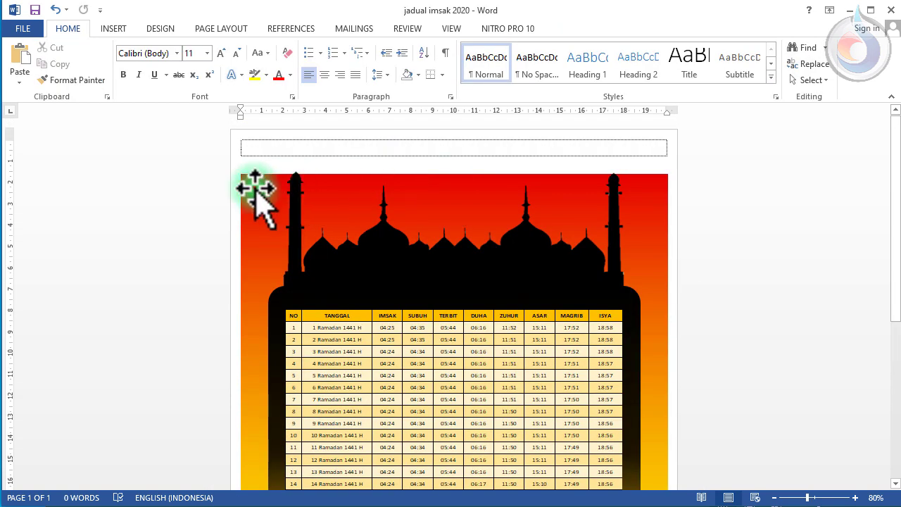
- Extend the upper edge of the red-orange gradient background over the blank strip above it
{"action": "left_click", "coordinate": [254, 189]}
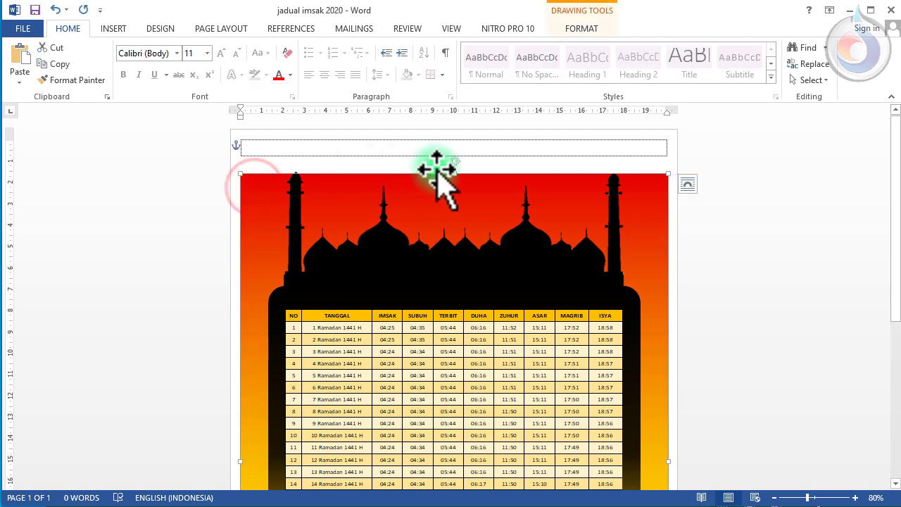
{"action": "left_click_drag", "start_coordinate": [453, 171], "coordinate": [458, 136]}
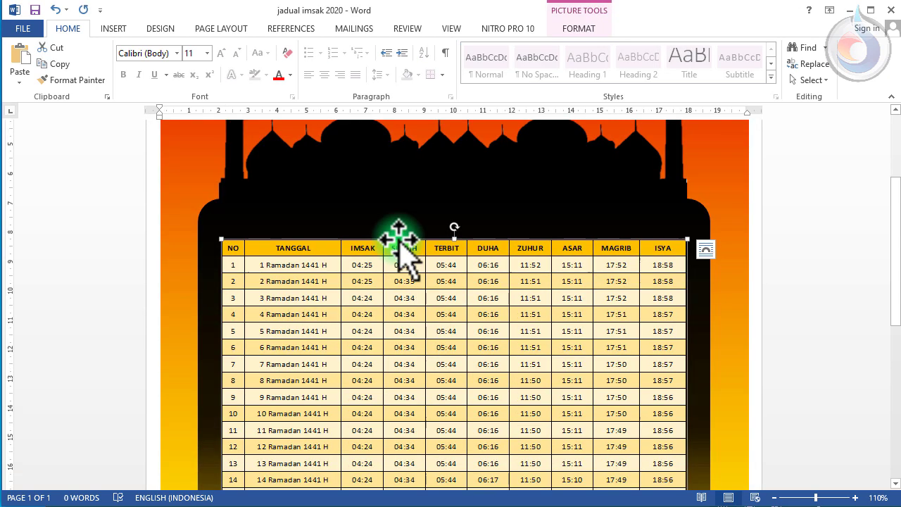
- Insert a WordArt text box in the pale gold style with a gold outline
{"action": "scroll", "coordinate": [397, 239], "scroll_direction": "up", "scroll_amount": 2}
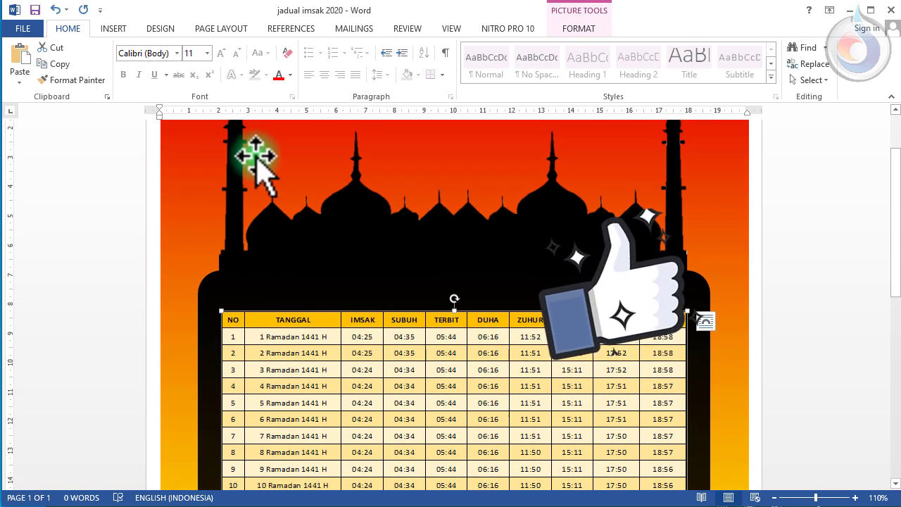
{"action": "left_click", "coordinate": [116, 29]}
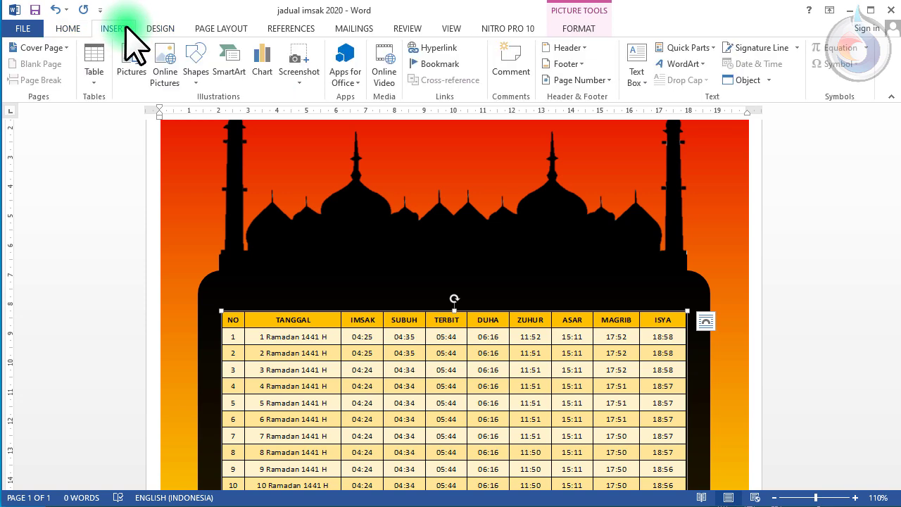
{"action": "left_click", "coordinate": [674, 64]}
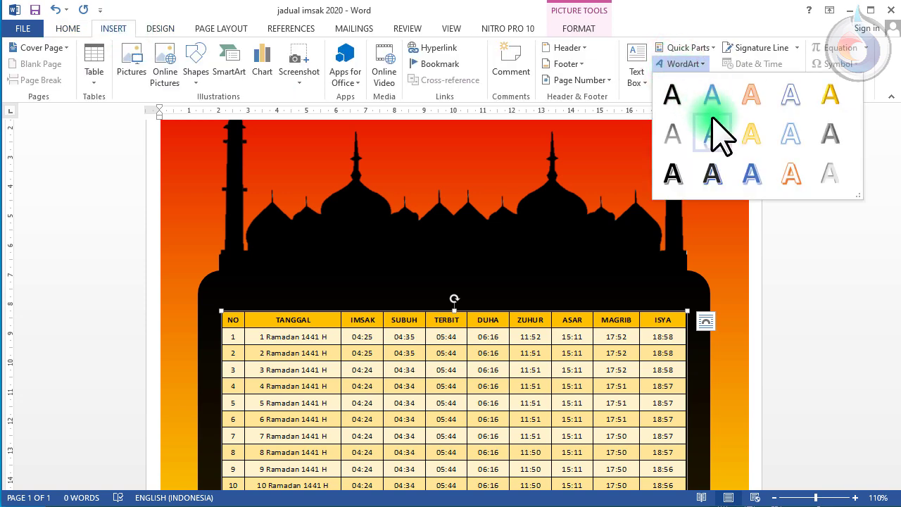
{"action": "left_click", "coordinate": [750, 133]}
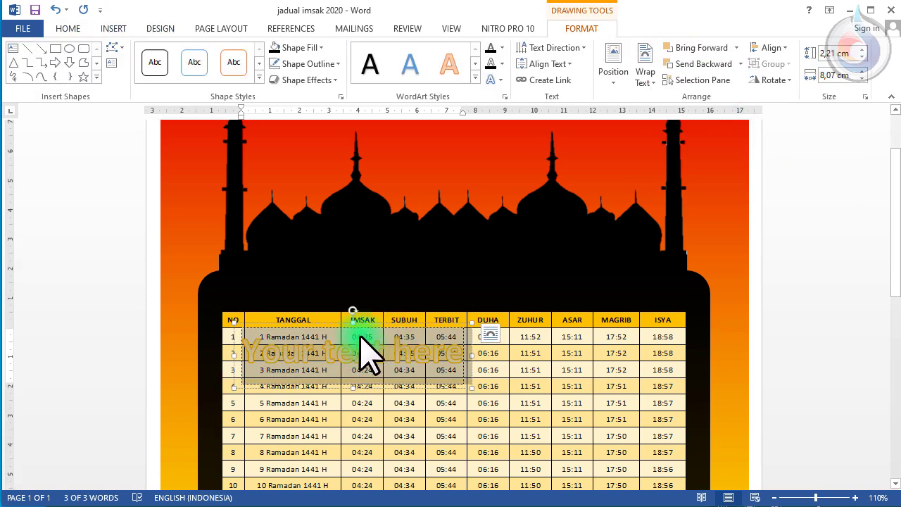
- Move the WordArt box above the timetable, widen it to about 10.92 cm, and enter the title "Jadwal Imsakiyah"
{"action": "left_click_drag", "start_coordinate": [361, 322], "coordinate": [450, 214]}
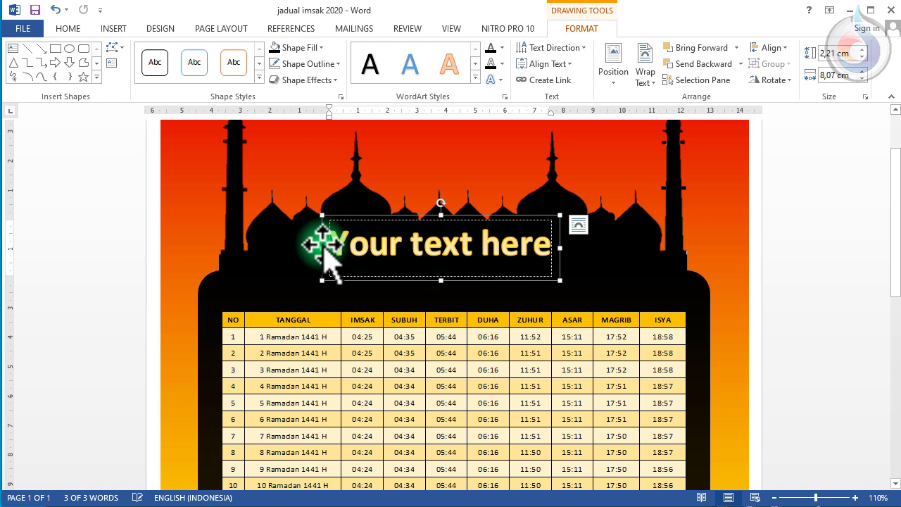
{"action": "left_click_drag", "start_coordinate": [322, 247], "coordinate": [238, 247]}
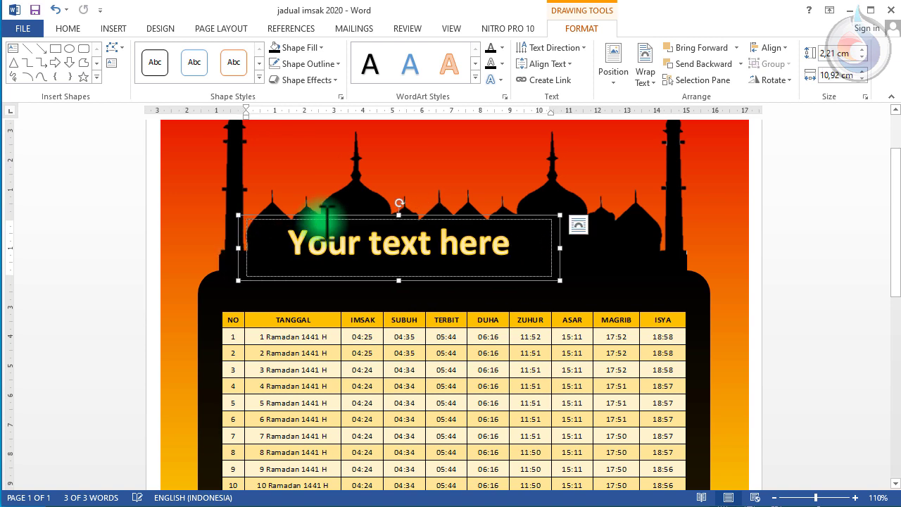
{"action": "left_click_drag", "start_coordinate": [342, 213], "coordinate": [395, 218]}
{"action": "type", "text": "Jas"}
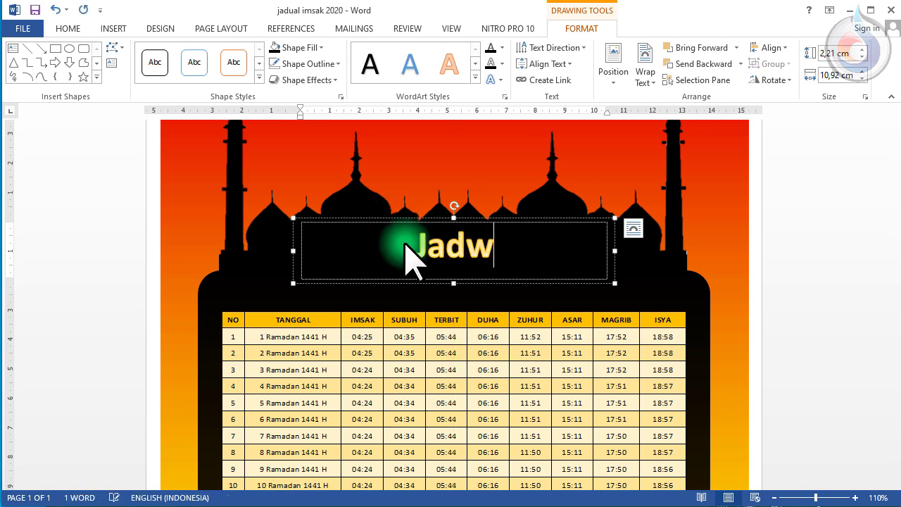
{"action": "type", "text": "wal Imsakiyah"}
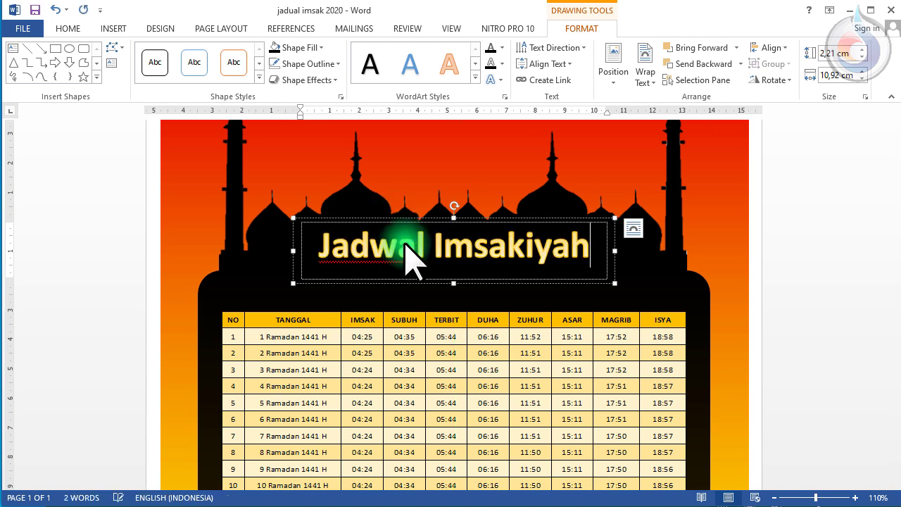
- Format the "Jadwal Imsakiyah" title in non-bold Trajan at size 22
{"action": "key", "text": "ctrl+a"}
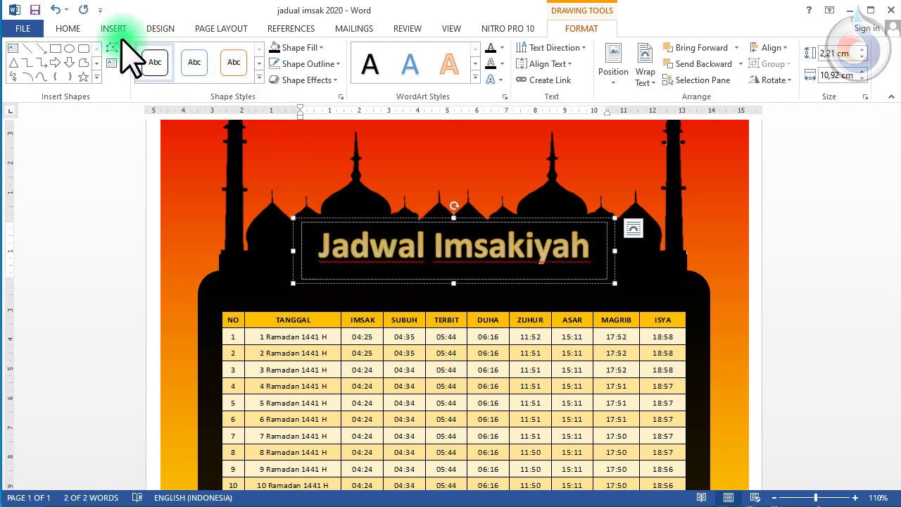
{"action": "left_click", "coordinate": [70, 29]}
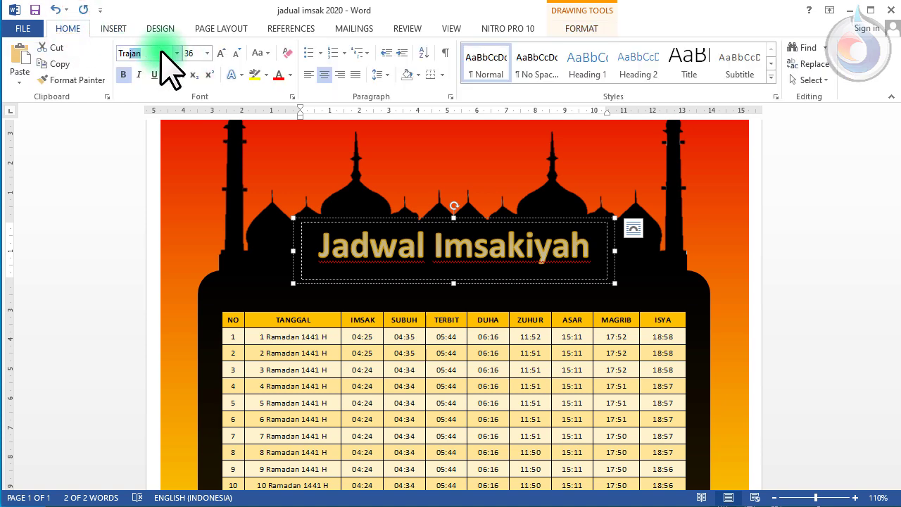
{"action": "key", "text": "Return"}
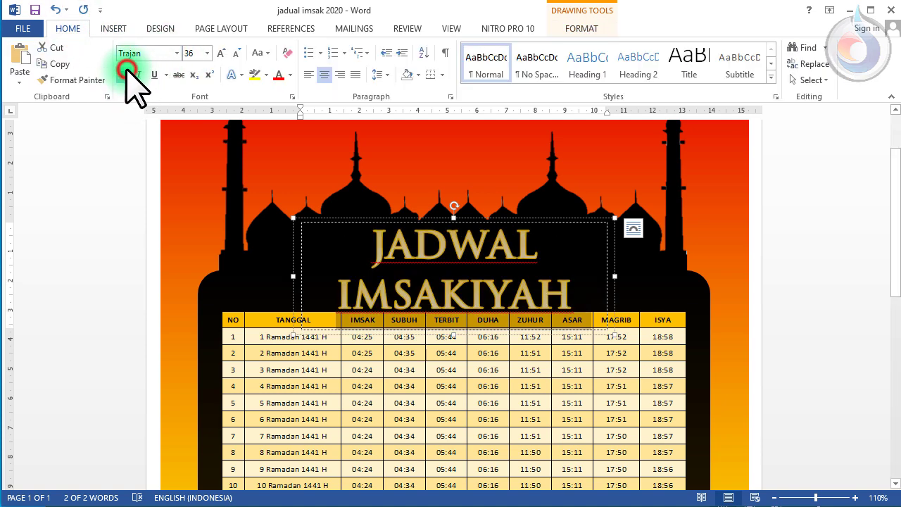
{"action": "left_click", "coordinate": [126, 70]}
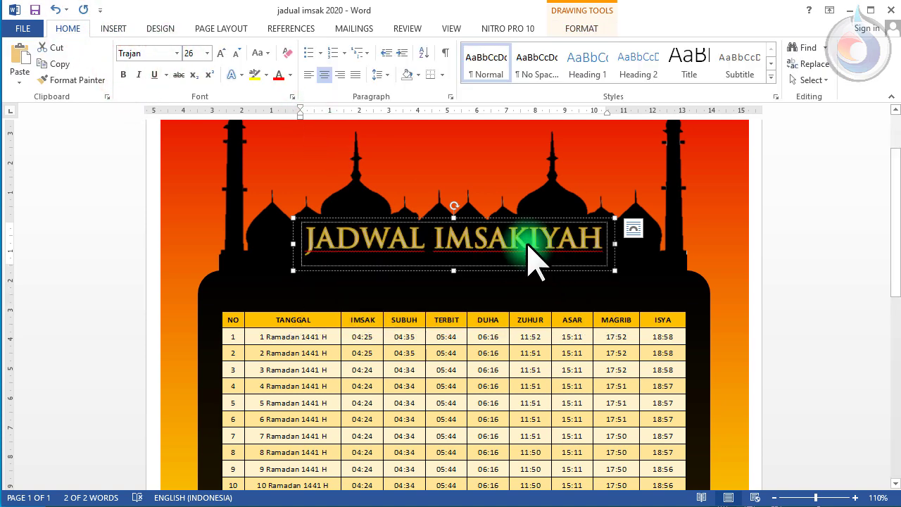
{"action": "left_click", "coordinate": [531, 240]}
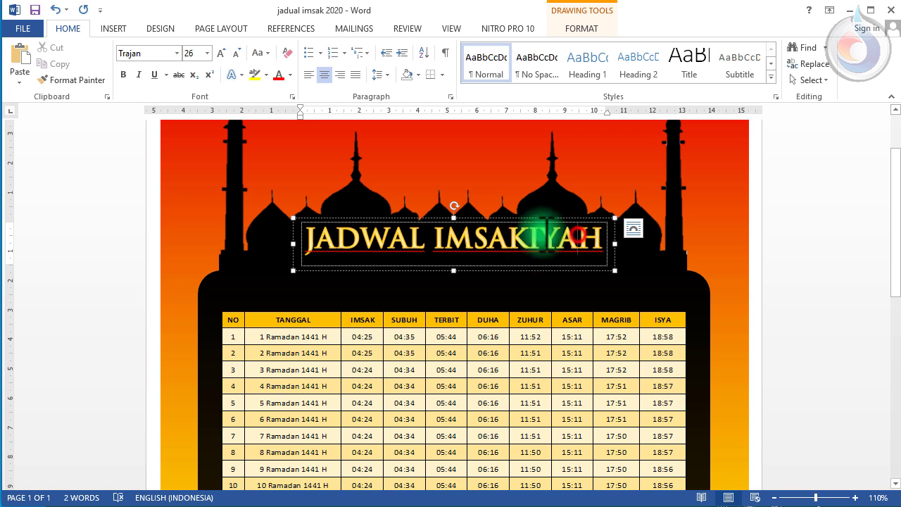
{"action": "key", "text": "ctrl+a"}
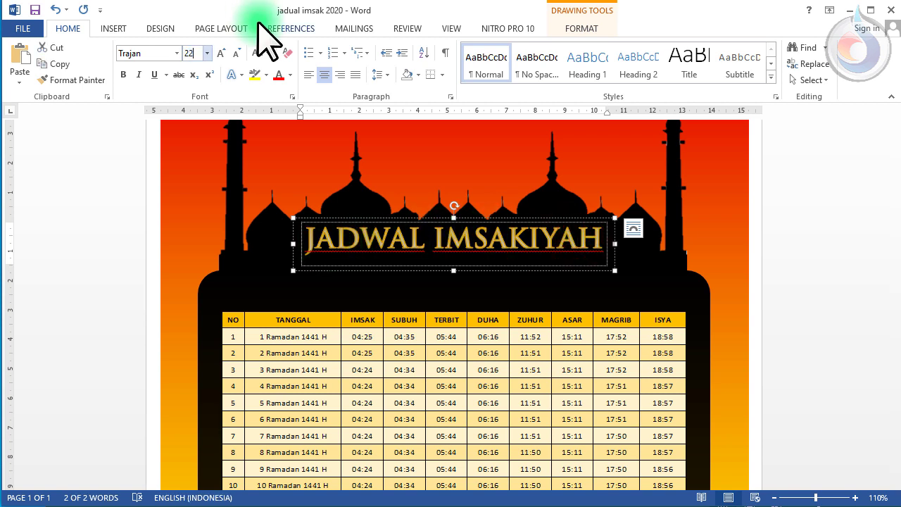
{"action": "type", "text": "22"}
{"action": "key", "text": "Return"}
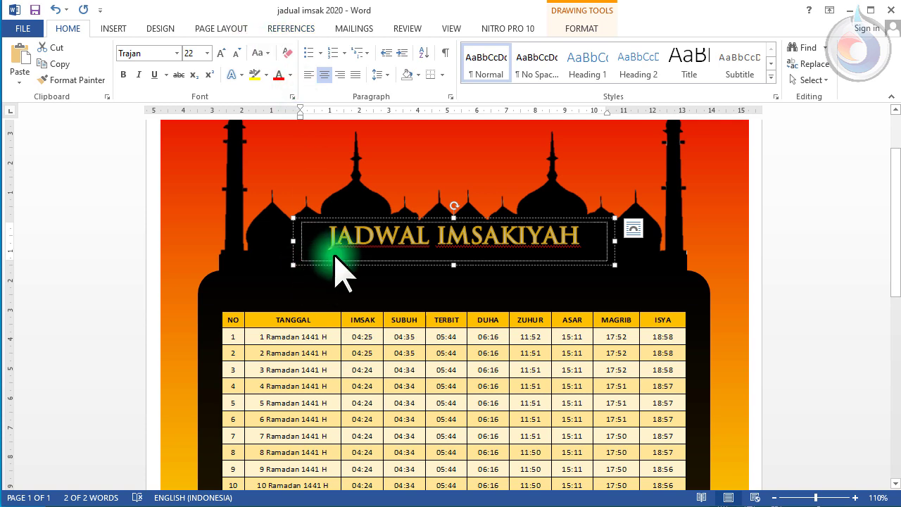
- Lower the title box slightly, keeping it centred above the timetable
{"action": "left_click", "coordinate": [336, 264]}
{"action": "left_click", "coordinate": [435, 220]}
{"action": "left_click_drag", "start_coordinate": [435, 220], "coordinate": [434, 227]}
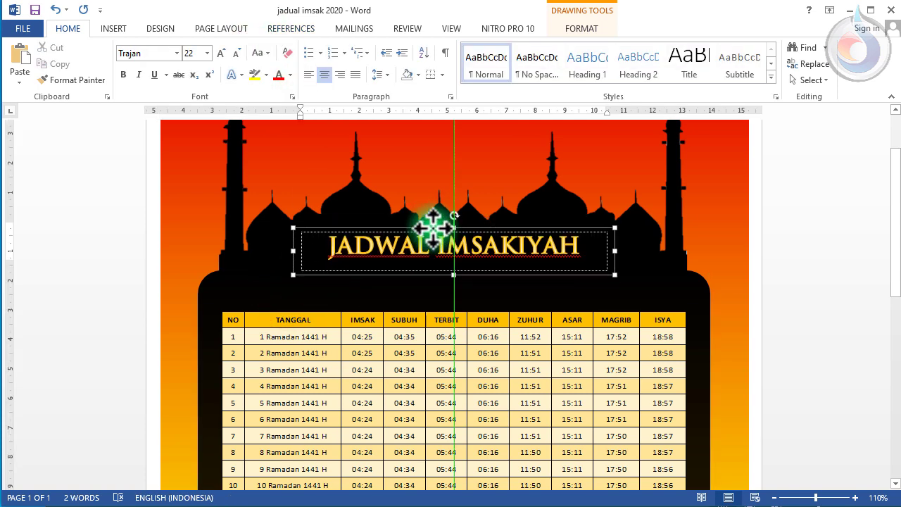
{"action": "left_click_drag", "start_coordinate": [432, 229], "coordinate": [433, 229]}
- Insert a Simple Text Box about 10.33 cm wide, place it just below the title, and centre its text
{"action": "left_click", "coordinate": [380, 372]}
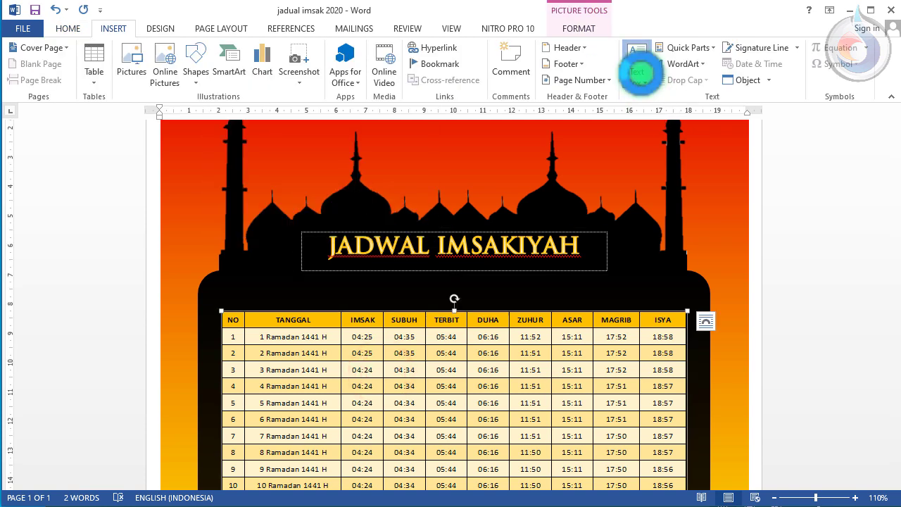
{"action": "left_click", "coordinate": [639, 72]}
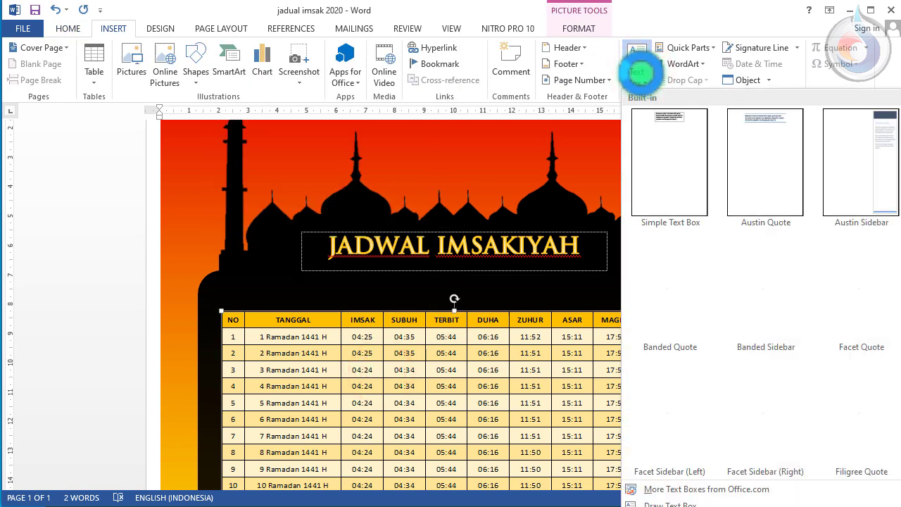
{"action": "left_click", "coordinate": [669, 141]}
{"action": "left_click_drag", "start_coordinate": [422, 151], "coordinate": [516, 373]}
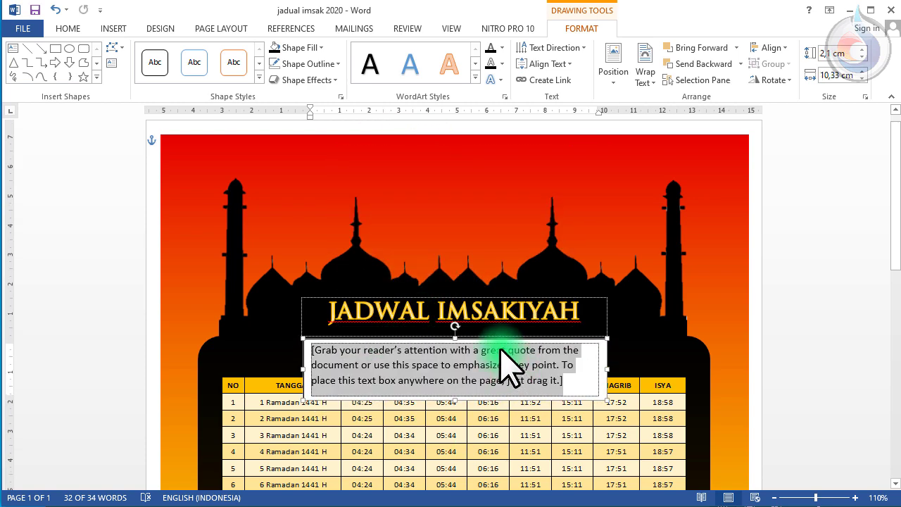
{"action": "key", "text": "ctrl+e"}
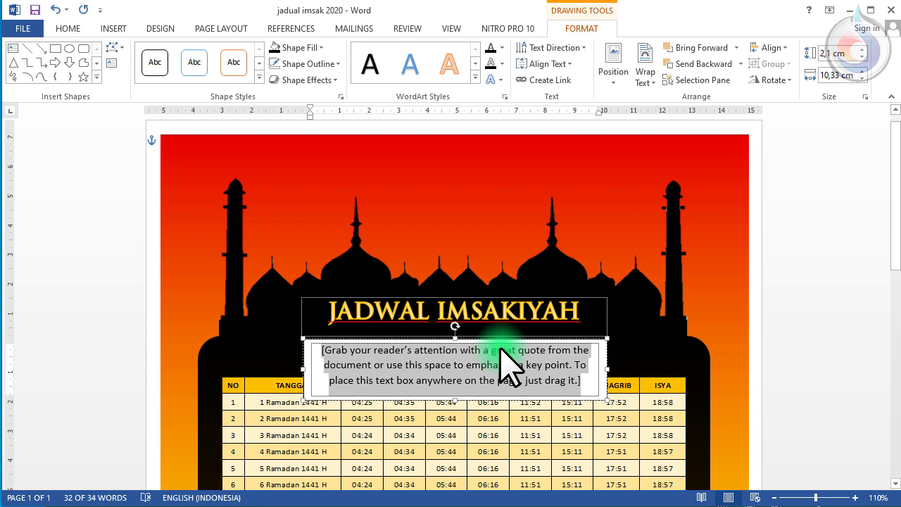
- Replace the placeholder text with two lines: "RAMADHAN 1441 H / 2020 M" and "UNTUK WILAYAH KOTA BANDUNG DAN SEKITARNYA"
{"action": "type", "text": "RAMADHAN 1441 H / 20"}
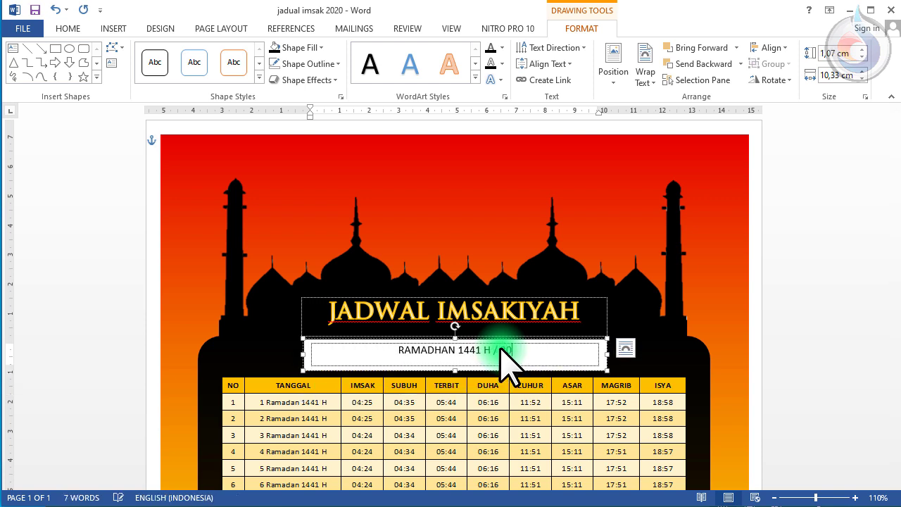
{"action": "type", "text": "20 M"}
{"action": "key", "text": "Return"}
{"action": "type", "text": "UNTUK WILAYAH KOT"}
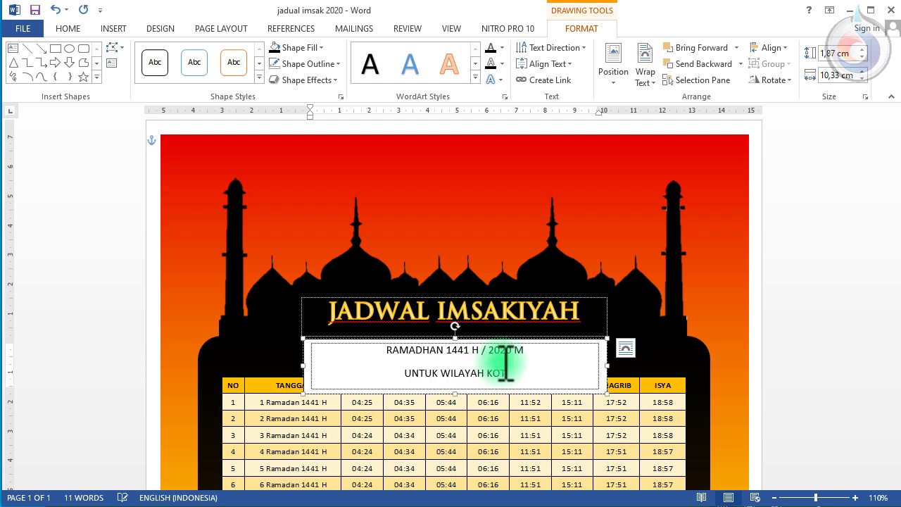
{"action": "type", "text": "A BANDUNG S"}
{"action": "key", "text": "BackSpace"}
{"action": "type", "text": "DAN SEKITARNYA"}
- Set both subtitle lines to 0 pt spacing after and single line spacing
{"action": "key", "text": "ctrl+a"}
{"action": "right_click", "coordinate": [427, 373]}
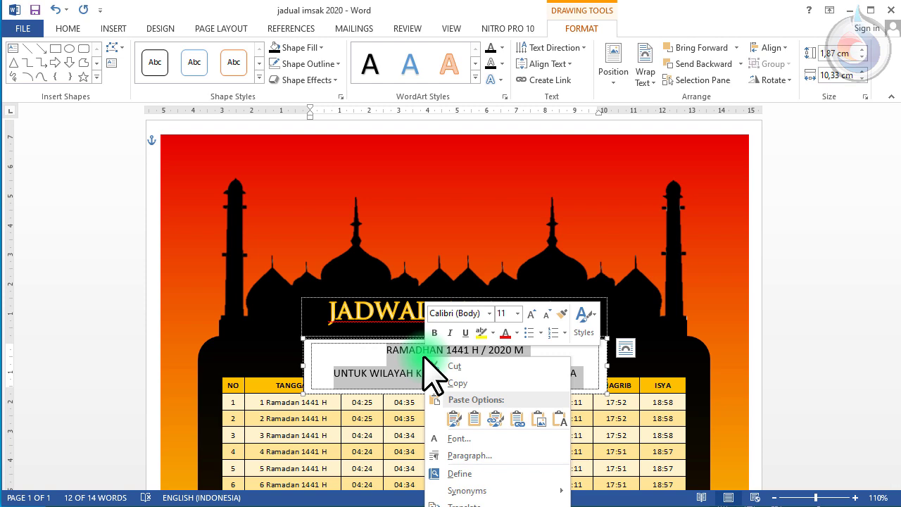
{"action": "left_click", "coordinate": [458, 456]}
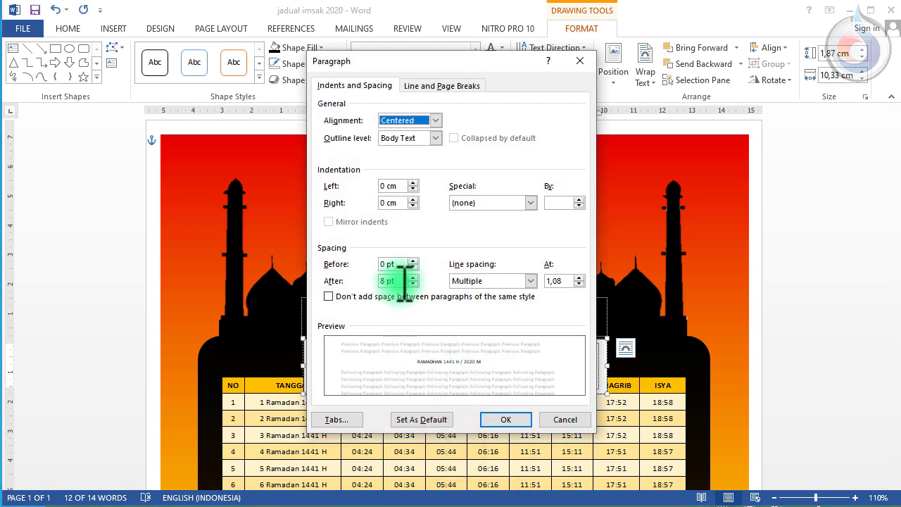
{"action": "type", "text": "0"}
{"action": "left_click", "coordinate": [492, 281]}
{"action": "left_click", "coordinate": [487, 291]}
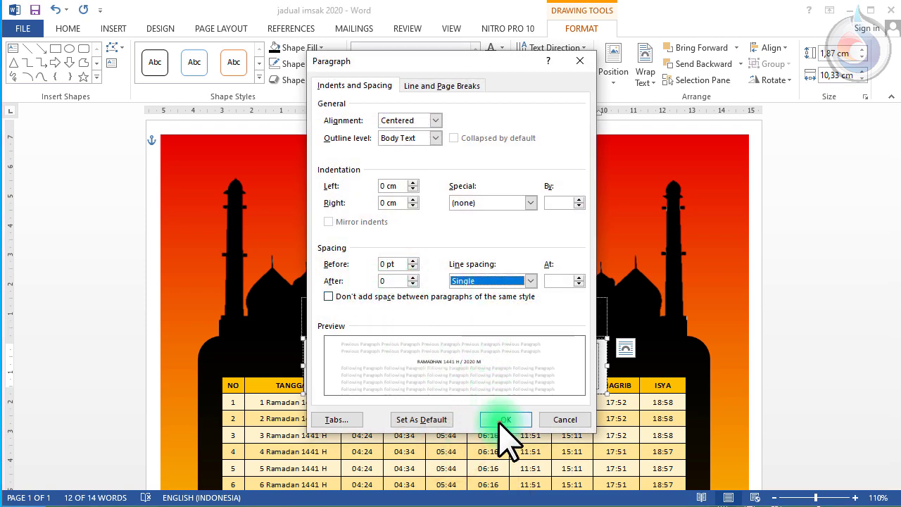
{"action": "left_click", "coordinate": [505, 420]}
- Remove the white fill from the subtitle text box
{"action": "left_click", "coordinate": [214, 369]}
{"action": "left_click", "coordinate": [309, 361]}
{"action": "scroll", "coordinate": [310, 361], "scroll_direction": "up", "scroll_amount": 6, "text": "ctrl"}
{"action": "left_click", "coordinate": [234, 328]}
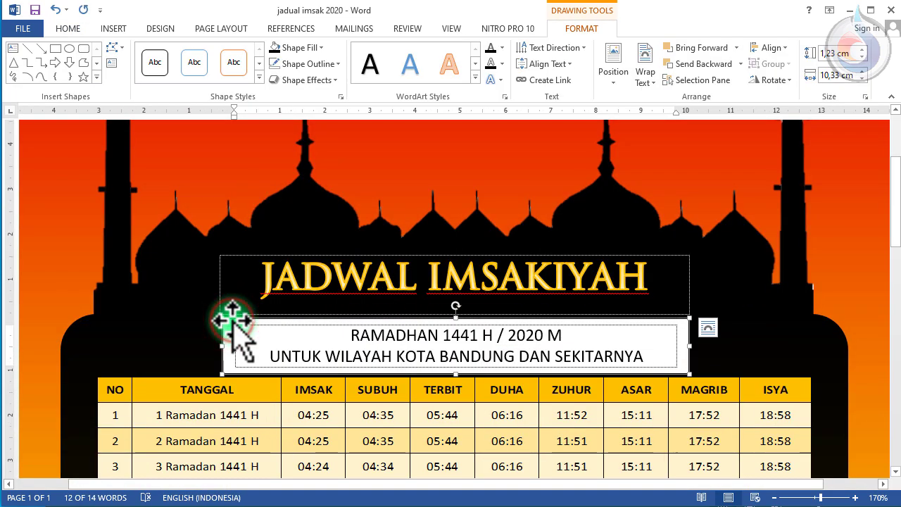
{"action": "left_click", "coordinate": [322, 47]}
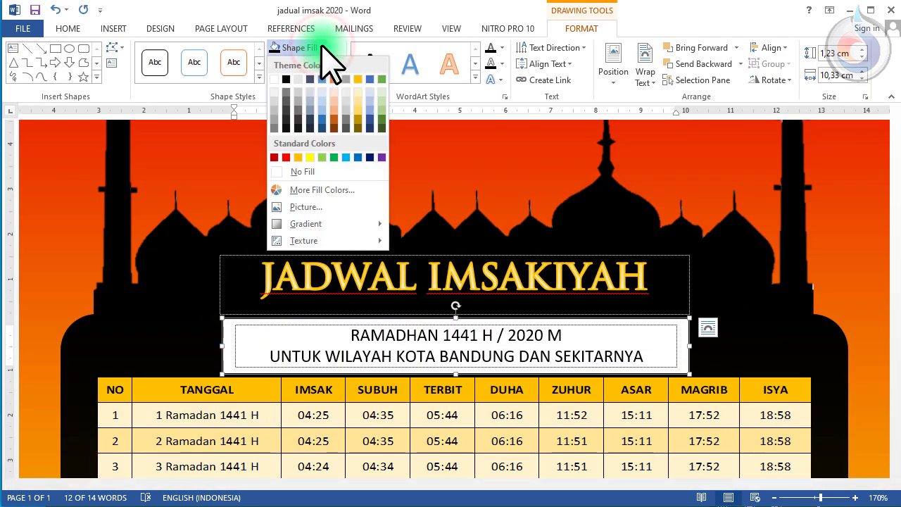
{"action": "left_click", "coordinate": [323, 173]}
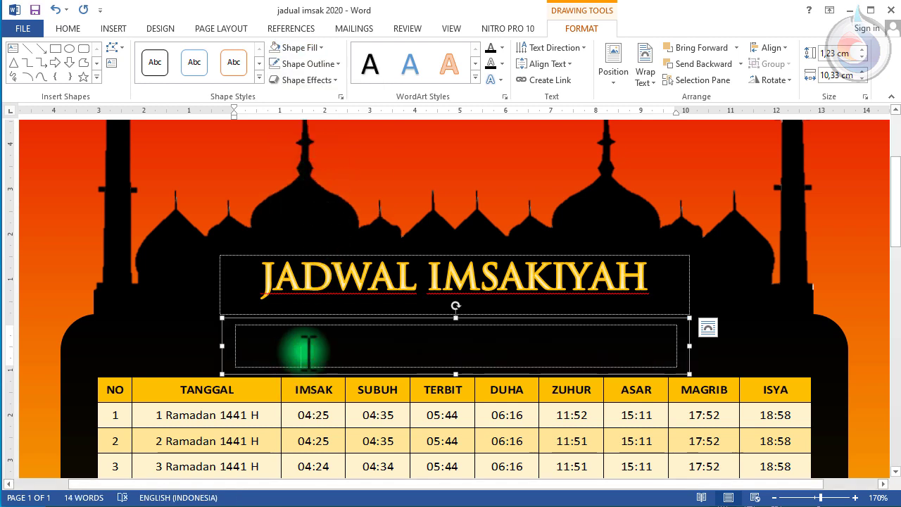
- Format the subtitle text as white bold Arial and widen its box so the second line fits on one row
{"action": "key", "text": "ctrl+a"}
{"action": "left_click", "coordinate": [67, 29]}
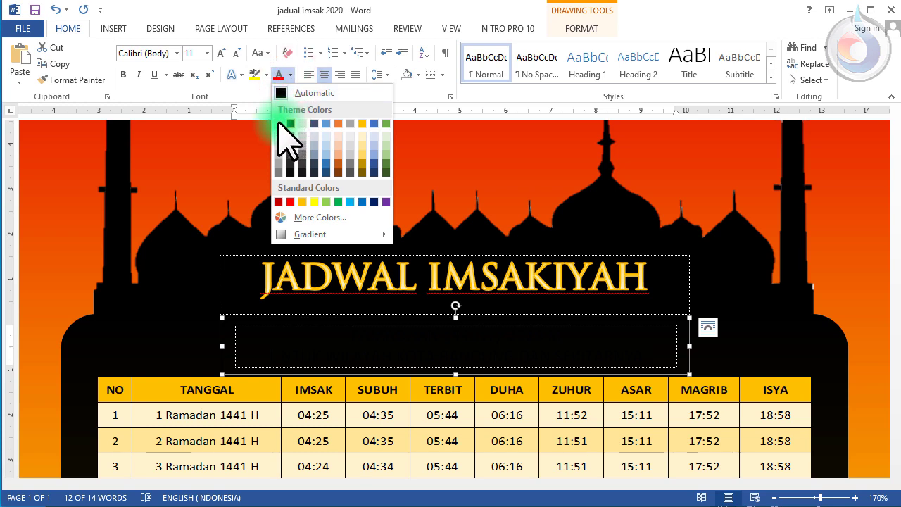
{"action": "left_click", "coordinate": [278, 124]}
{"action": "left_click", "coordinate": [325, 345]}
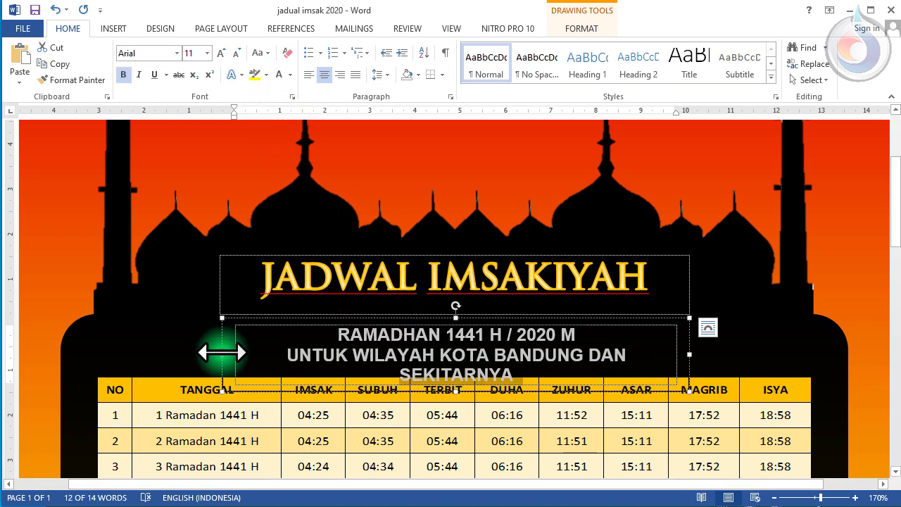
{"action": "left_click_drag", "start_coordinate": [221, 352], "coordinate": [151, 350]}
{"action": "left_click", "coordinate": [299, 408]}
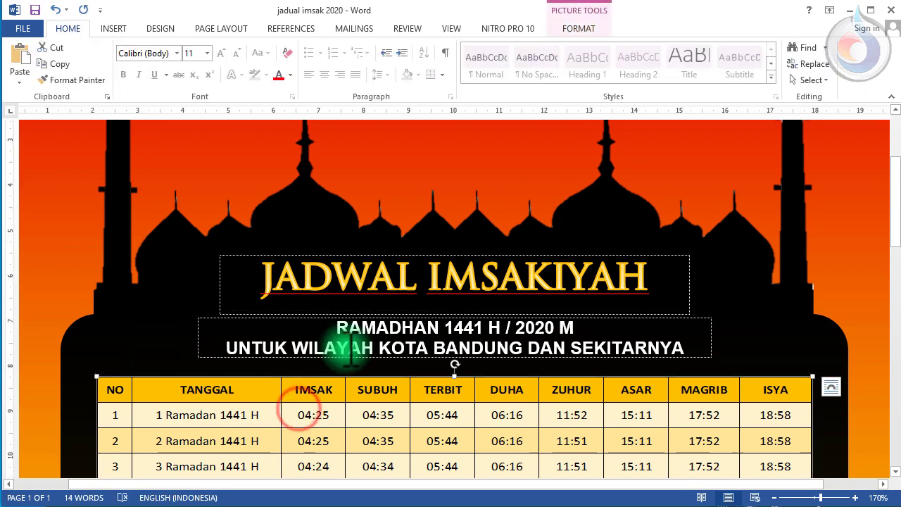
{"action": "scroll", "coordinate": [350, 345], "scroll_direction": "down", "scroll_amount": 13}
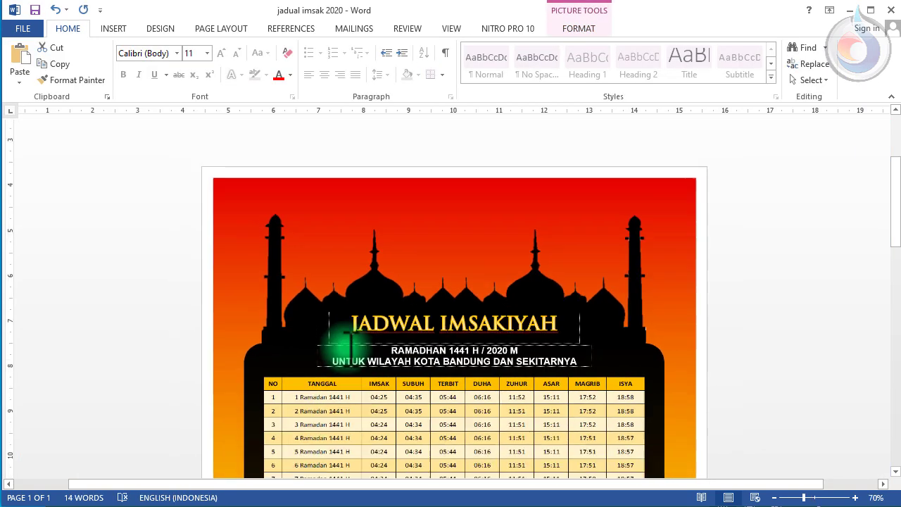
{"action": "left_click", "coordinate": [631, 266]}
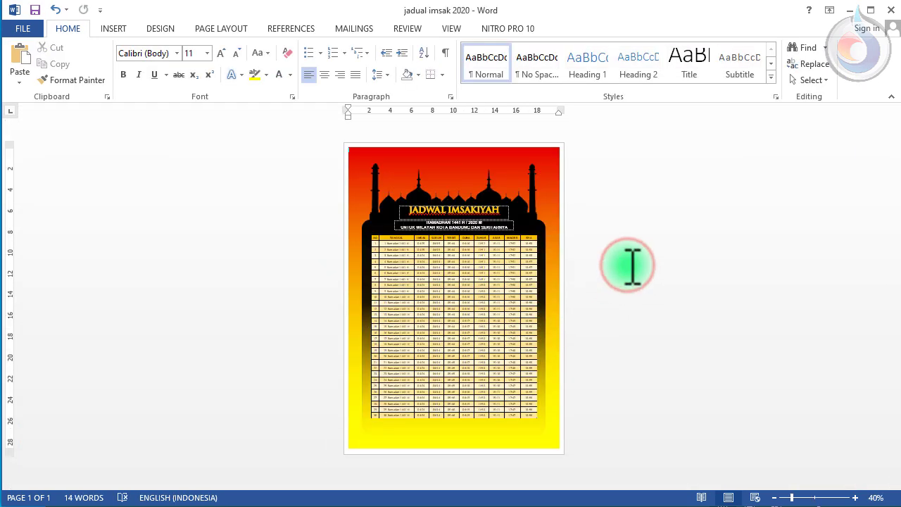
{"action": "scroll", "coordinate": [471, 371], "scroll_direction": "up", "scroll_amount": 4}
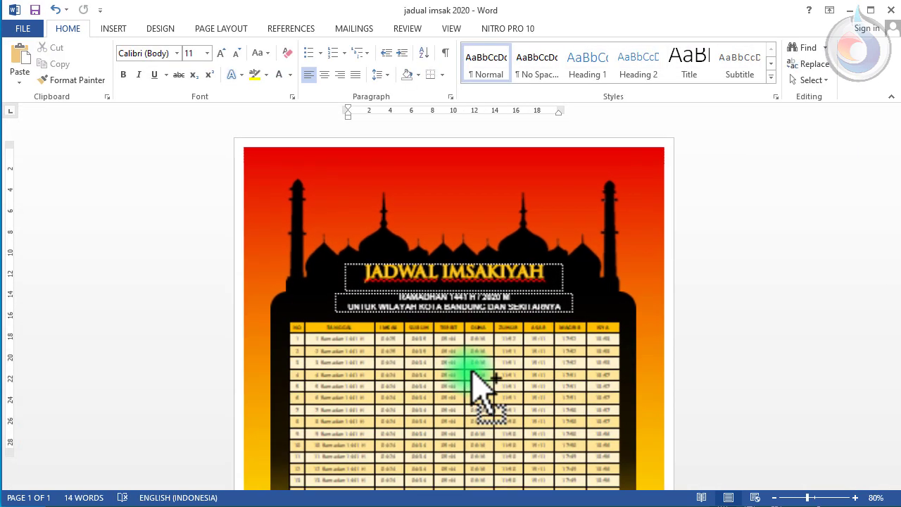
{"action": "scroll", "coordinate": [470, 373], "scroll_direction": "down", "scroll_amount": 4}
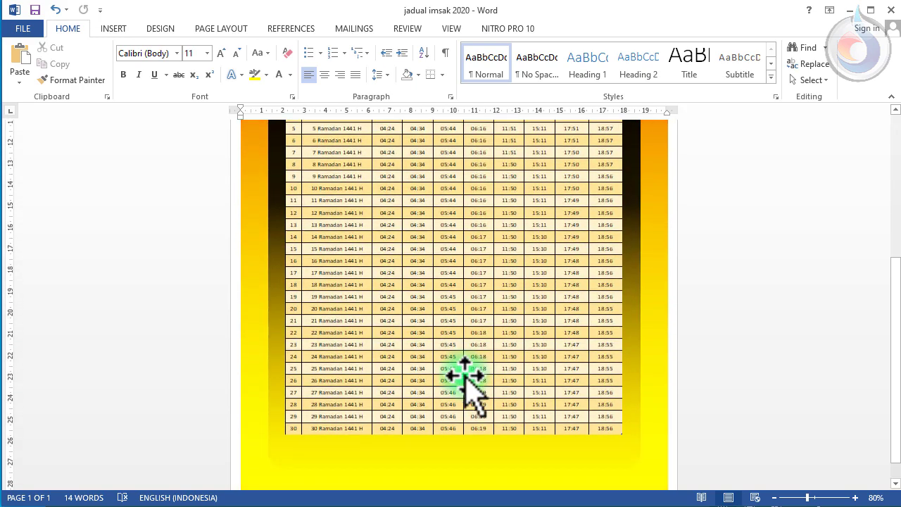
{"action": "left_click", "coordinate": [422, 424]}
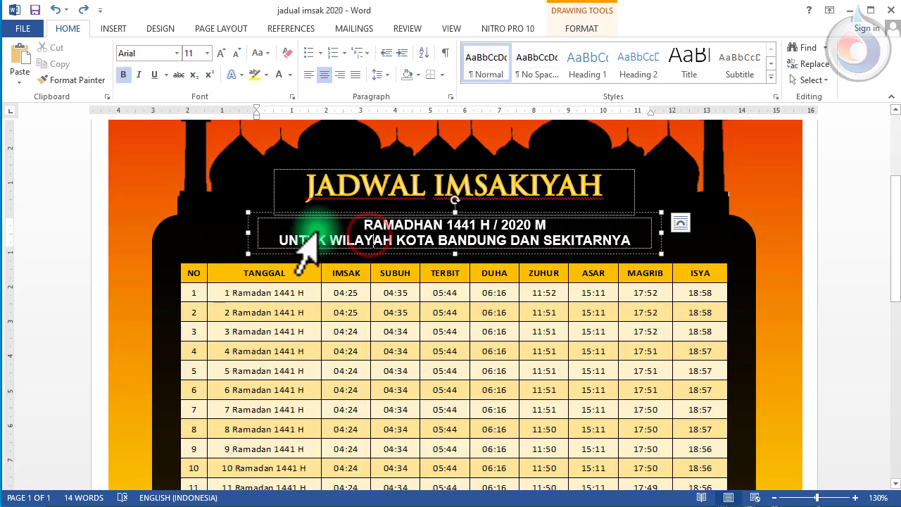
- Copy the subtitle text box and paste a duplicate with its source formatting kept
{"action": "right_click", "coordinate": [259, 214]}
{"action": "left_click", "coordinate": [287, 240]}
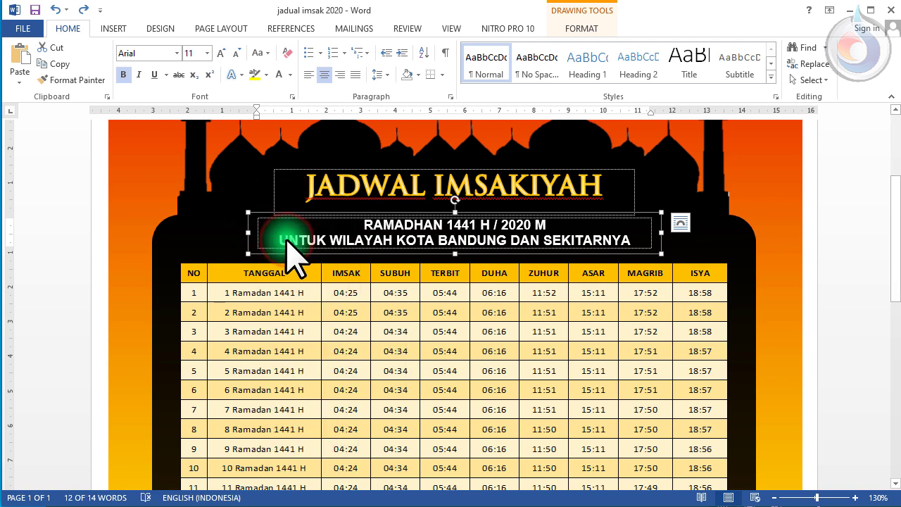
{"action": "right_click", "coordinate": [197, 246]}
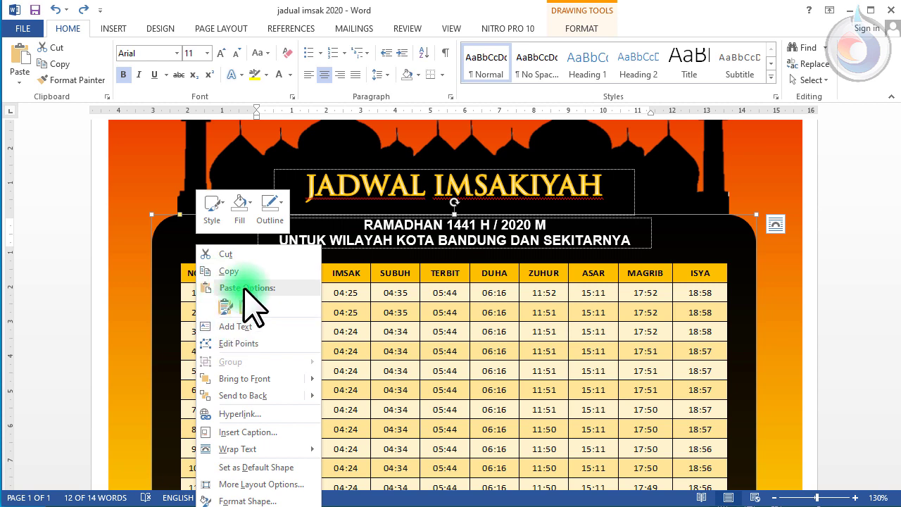
{"action": "left_click", "coordinate": [227, 308]}
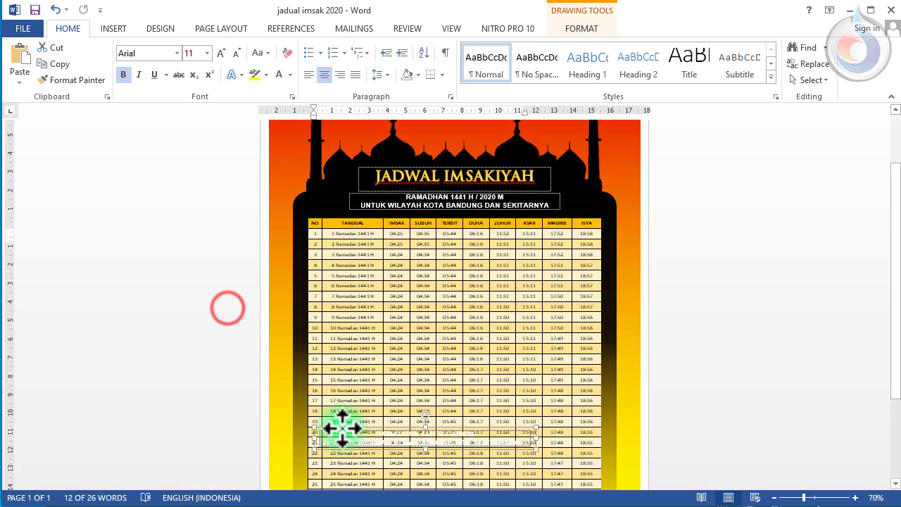
- Place the duplicated text box below the timetable, widen it and color its text black
{"action": "left_click_drag", "start_coordinate": [343, 427], "coordinate": [382, 427]}
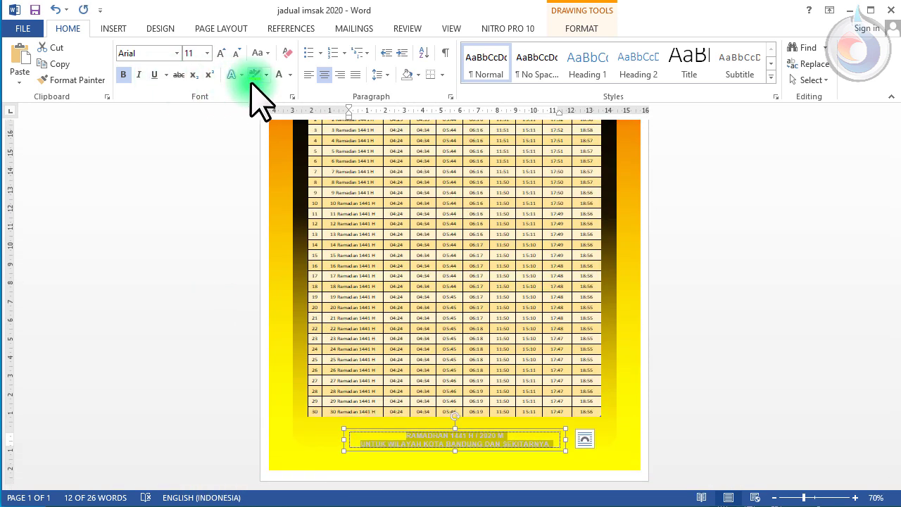
{"action": "left_click", "coordinate": [287, 76]}
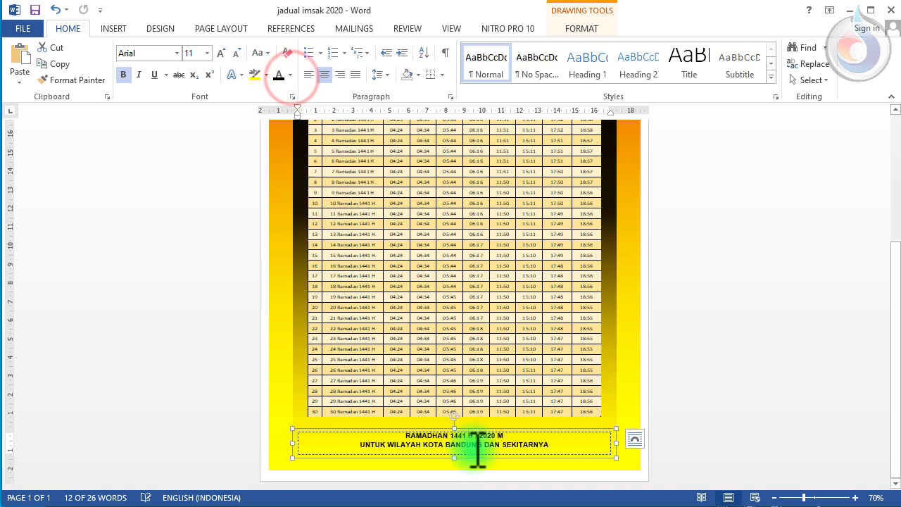
- Replace the duplicated box's text with "MARHABAN YAA RAMADHAN" and "#Dirumahaja" on a second line
{"action": "key", "text": "ctrl+a"}
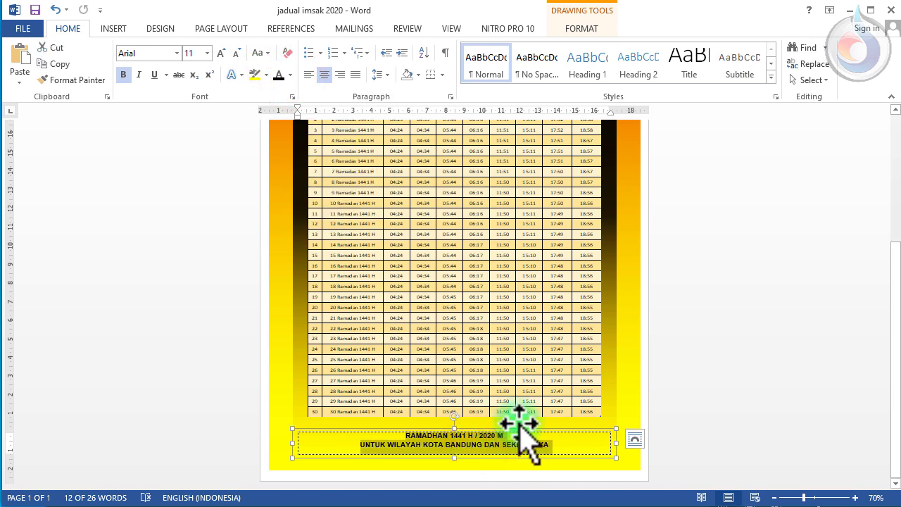
{"action": "type", "text": "MARHAB"}
{"action": "scroll", "coordinate": [520, 426], "scroll_direction": "up", "scroll_amount": 9}
{"action": "type", "text": "AN YAA RAMADH"}
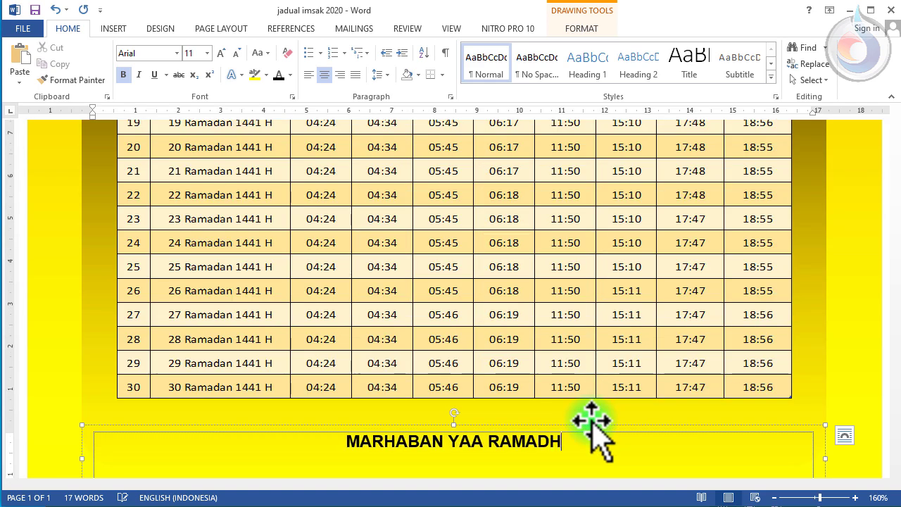
{"action": "type", "text": "AN #Dirumahaja"}
- Color the word "rumah" in the #Dirumahaja line dark orange
{"action": "key", "text": "shift+Home"}
{"action": "left_click", "coordinate": [289, 74]}
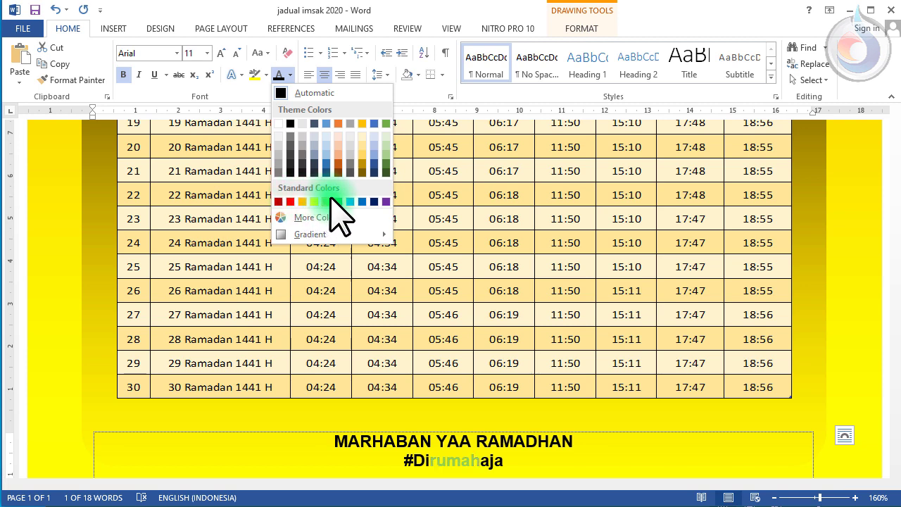
{"action": "left_click", "coordinate": [338, 163]}
- Format the "MARHABAN YAA RAMADHAN" line in the Trajan font at 14 pt and deselect the text box
{"action": "left_click_drag", "start_coordinate": [334, 441], "coordinate": [581, 435]}
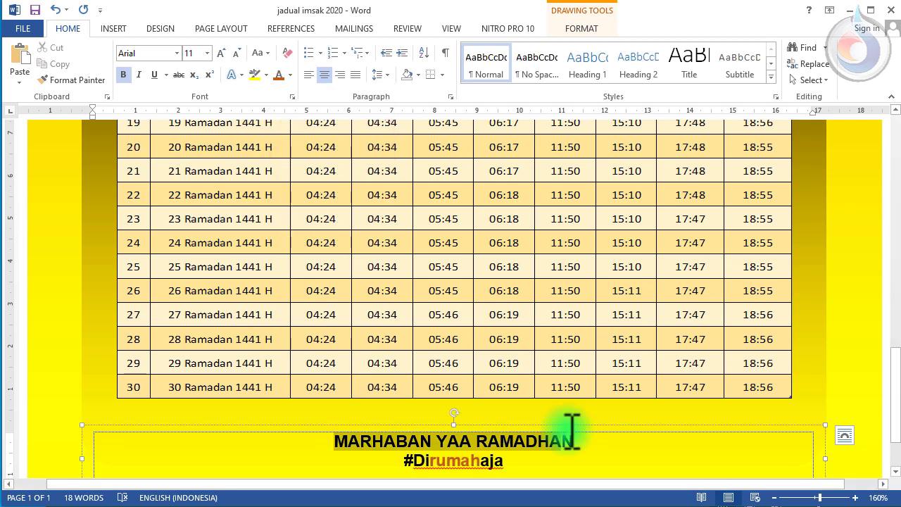
{"action": "left_click", "coordinate": [161, 52]}
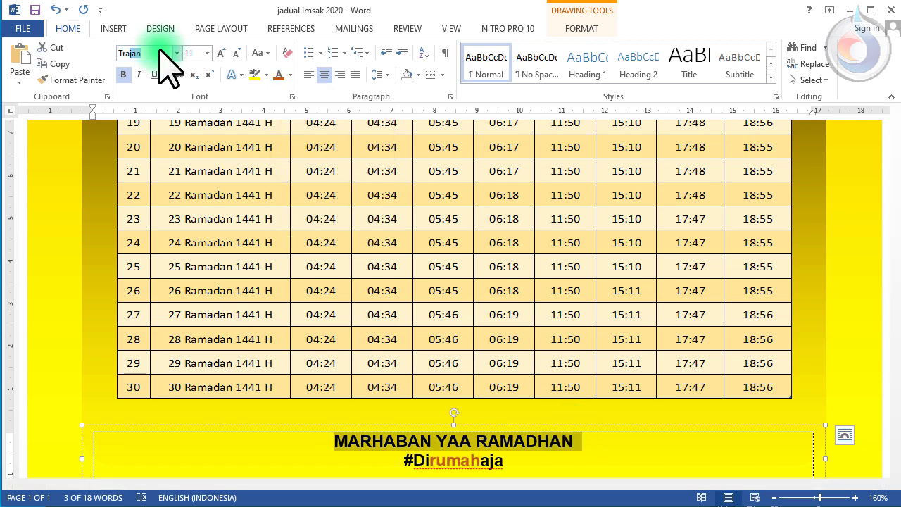
{"action": "key", "text": "Return"}
{"action": "left_click", "coordinate": [623, 437]}
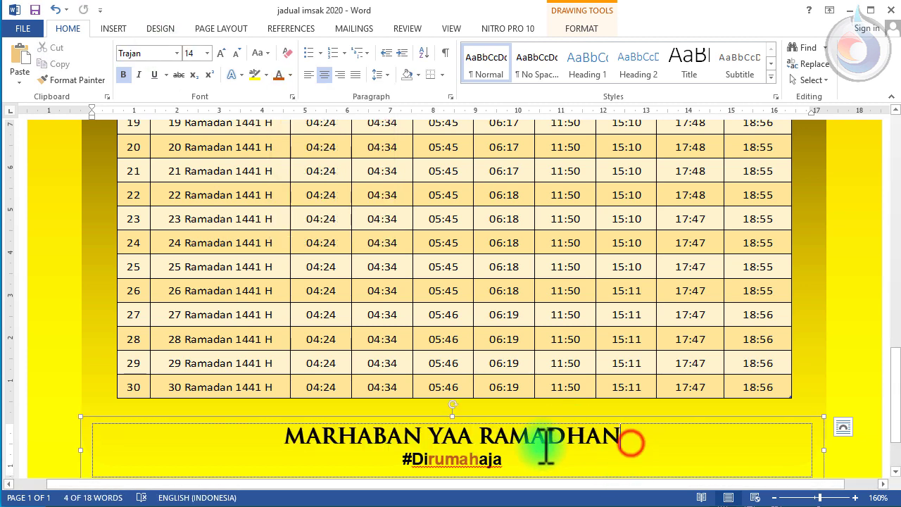
{"action": "scroll", "coordinate": [529, 450], "scroll_direction": "down", "scroll_amount": 10, "text": "ctrl"}
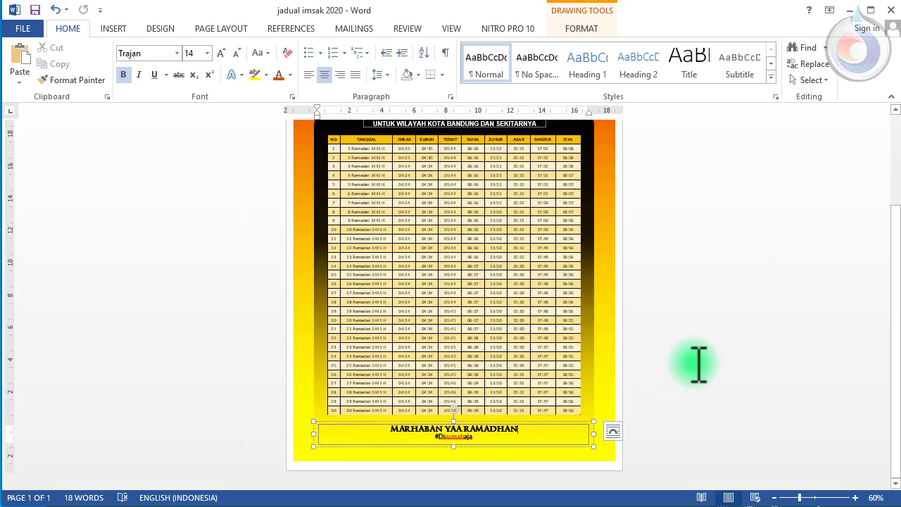
{"action": "left_click", "coordinate": [698, 363]}
- Save the schedule as a PDF named "jadual imsak 2020" in New folder, with Standard optimization and opening after publishing
{"action": "scroll", "coordinate": [698, 364], "scroll_direction": "down", "scroll_amount": 3}
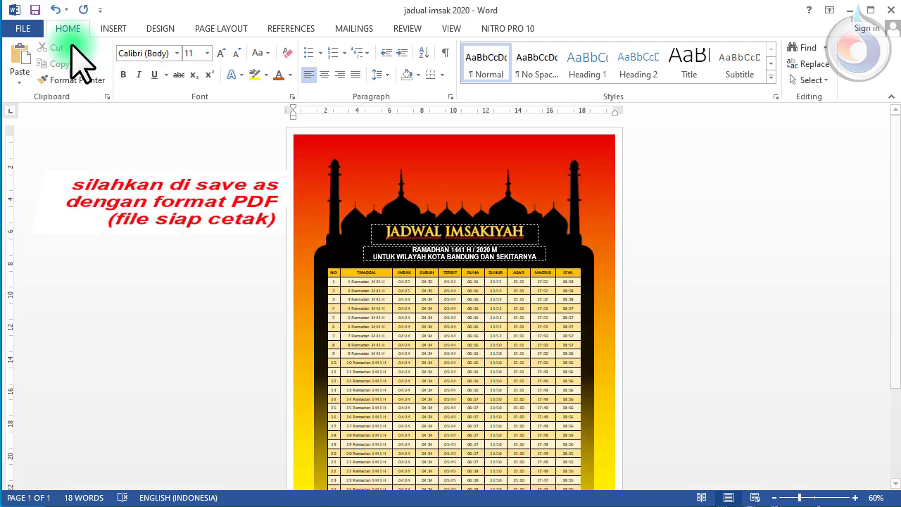
{"action": "left_click", "coordinate": [31, 31]}
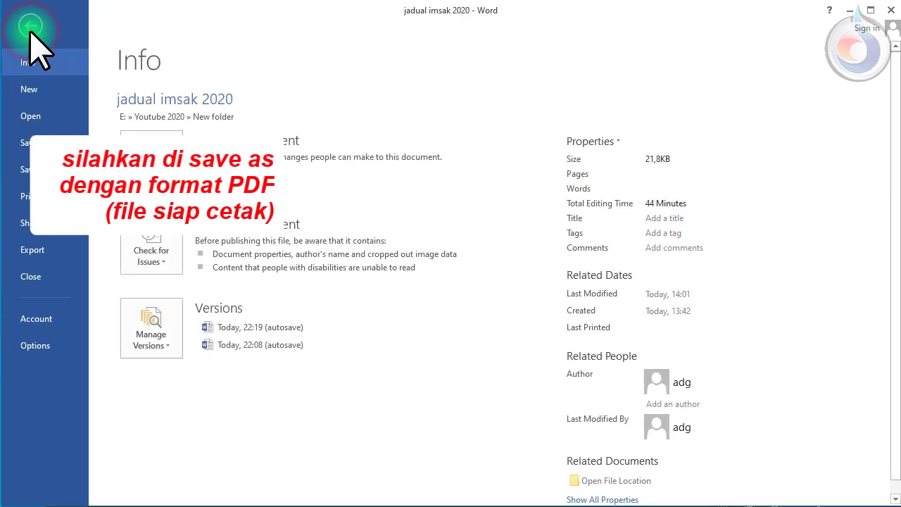
{"action": "left_click", "coordinate": [28, 169]}
{"action": "left_click", "coordinate": [177, 169]}
{"action": "left_click", "coordinate": [410, 155]}
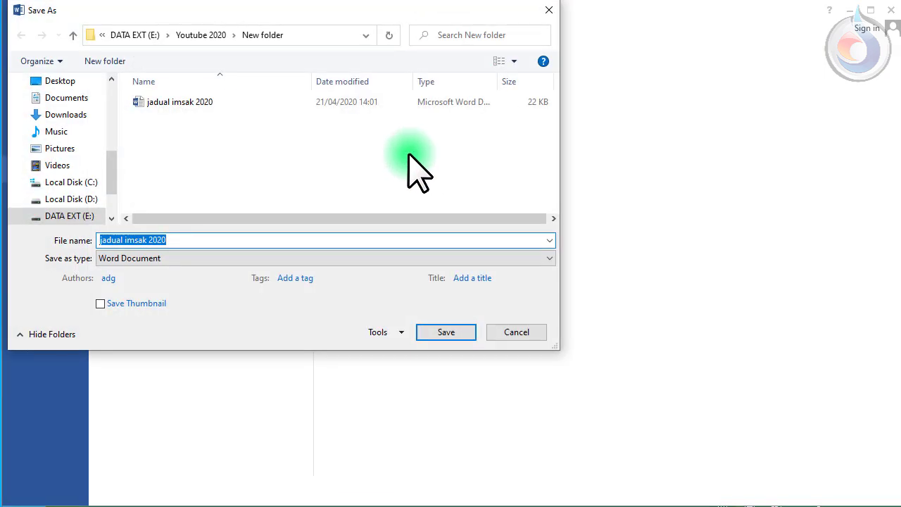
{"action": "left_click", "coordinate": [174, 258]}
{"action": "left_click", "coordinate": [144, 336]}
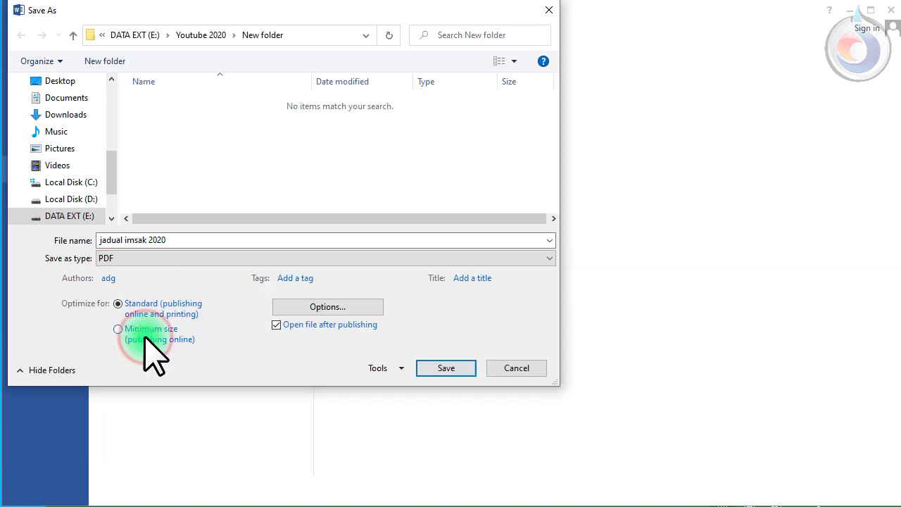
{"action": "left_click", "coordinate": [439, 366]}
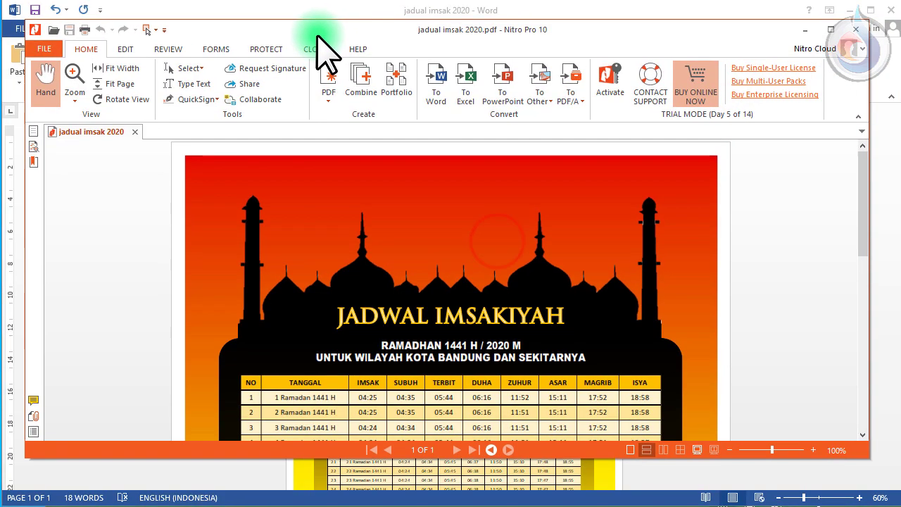
- Review the whole page of the exported PDF in Nitro Pro, including a reduced view, and close it
{"action": "scroll", "coordinate": [458, 318], "scroll_direction": "down", "scroll_amount": 7}
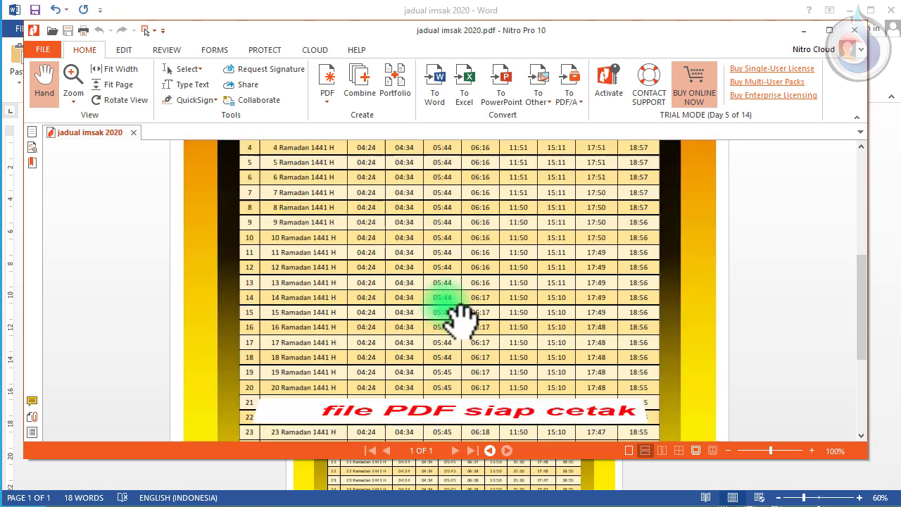
{"action": "scroll", "coordinate": [458, 318], "scroll_direction": "down", "scroll_amount": 4}
{"action": "scroll", "coordinate": [458, 318], "scroll_direction": "up", "scroll_amount": 4}
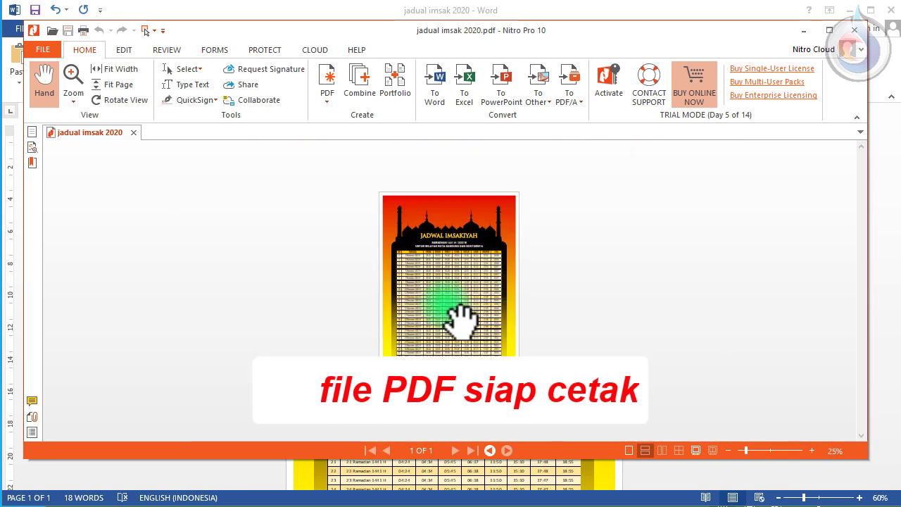
{"action": "left_click", "coordinate": [855, 33]}
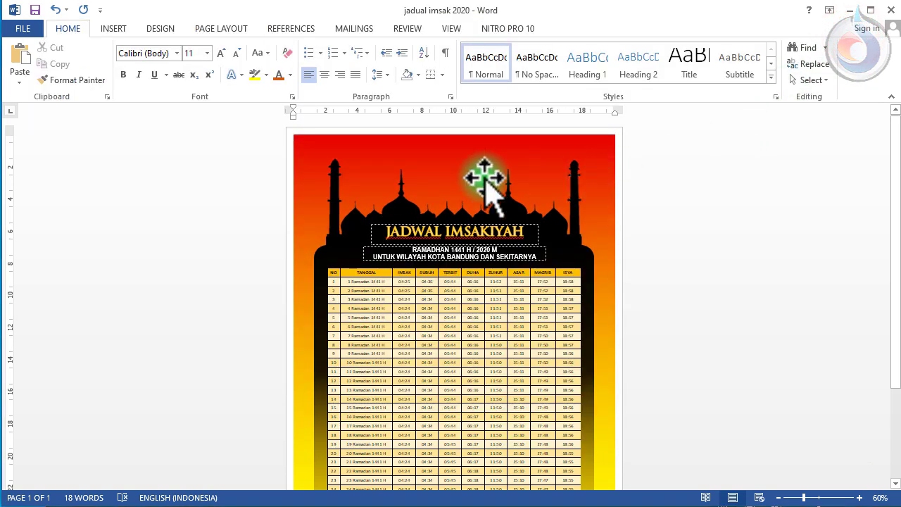